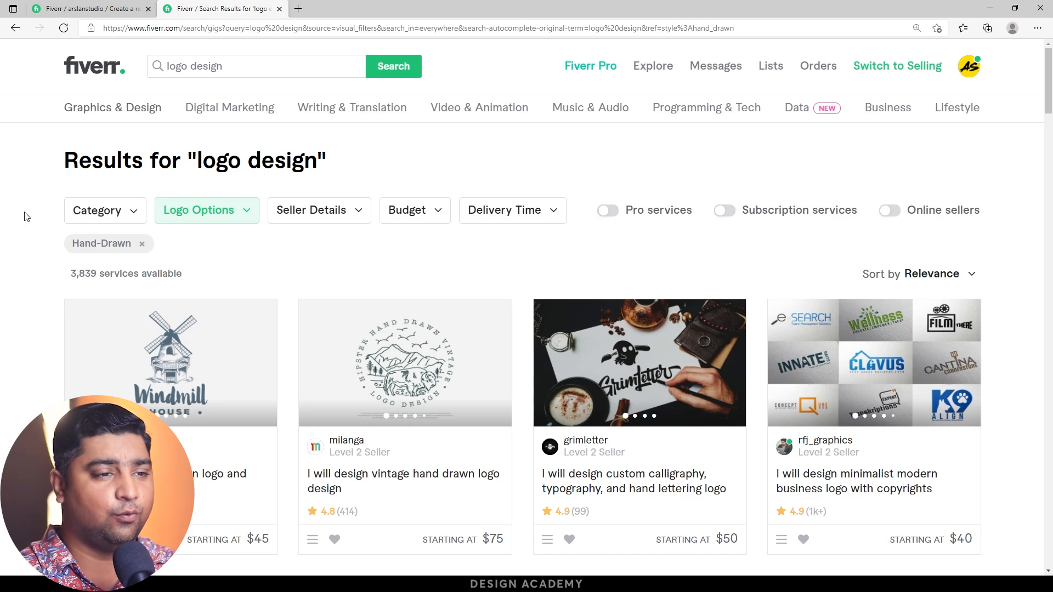
Step: Search Fiverr services for "logo design" and filter the results to the Minimalist logo style
click(277, 68)
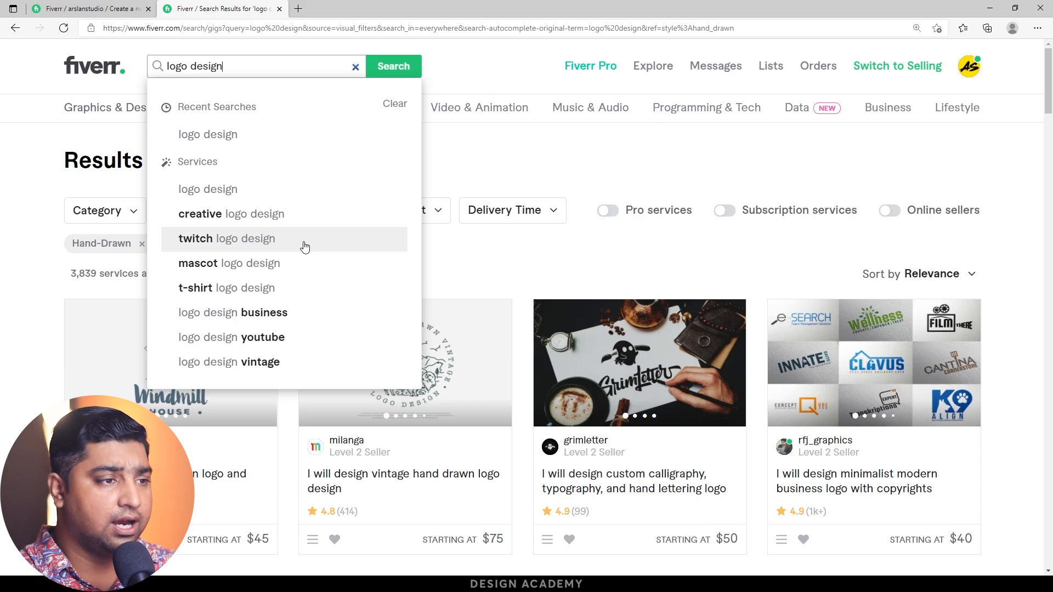
click(229, 141)
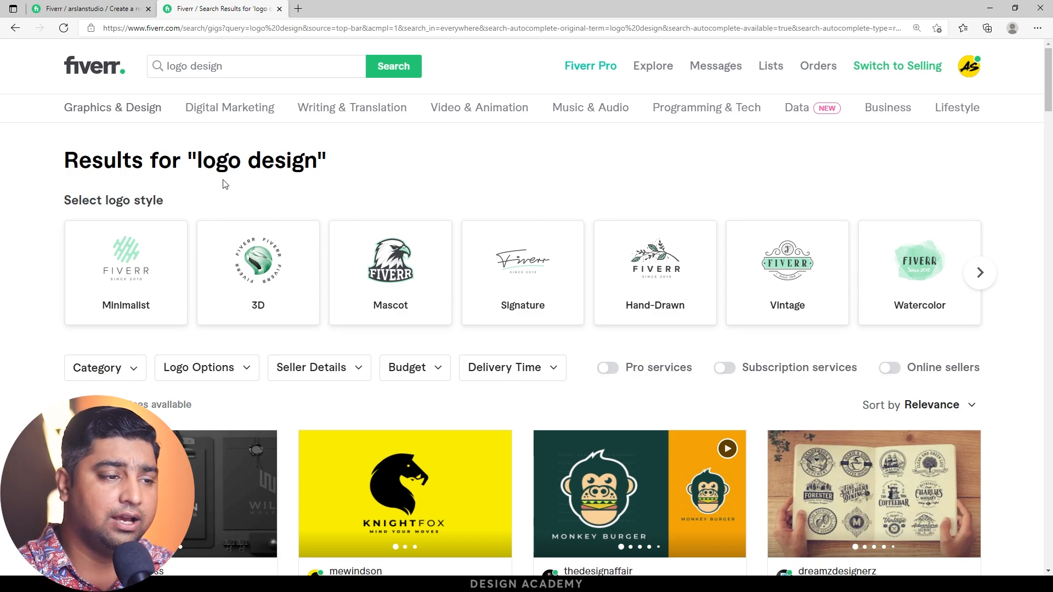
click(980, 277)
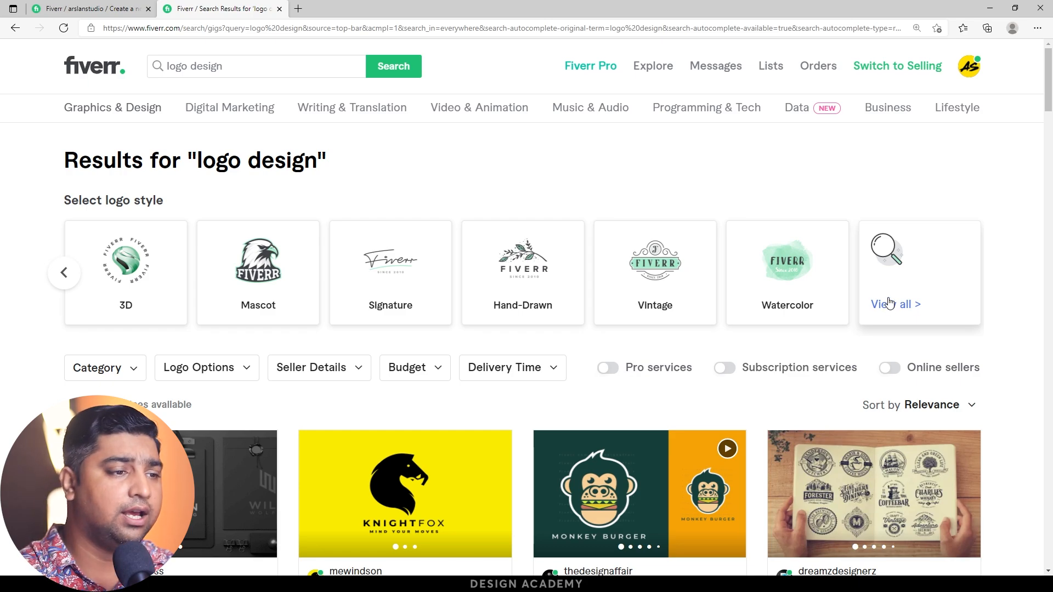
click(60, 277)
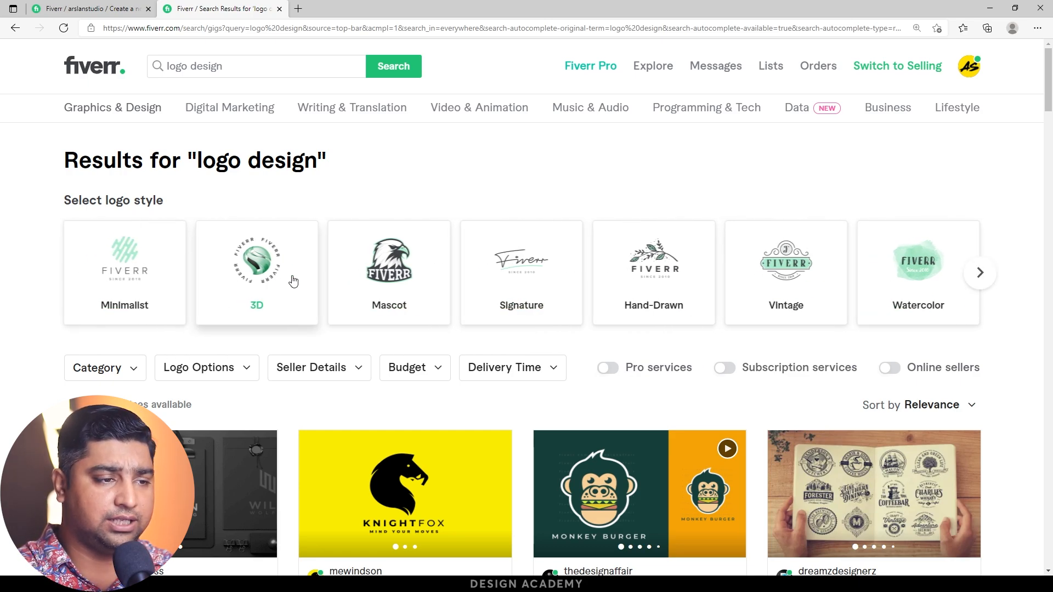
click(127, 262)
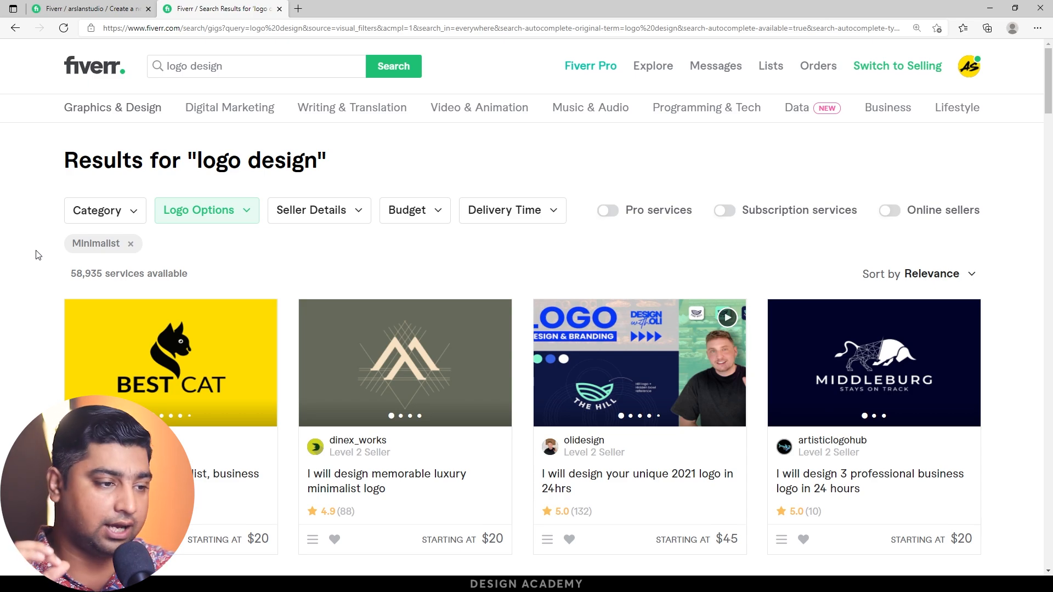
Step: Open the "design your unique 2021 logo in 24hrs" and "do modern minimalist business logo design" gigs from the results in separate tabs
scroll(6, 299, down, 3)
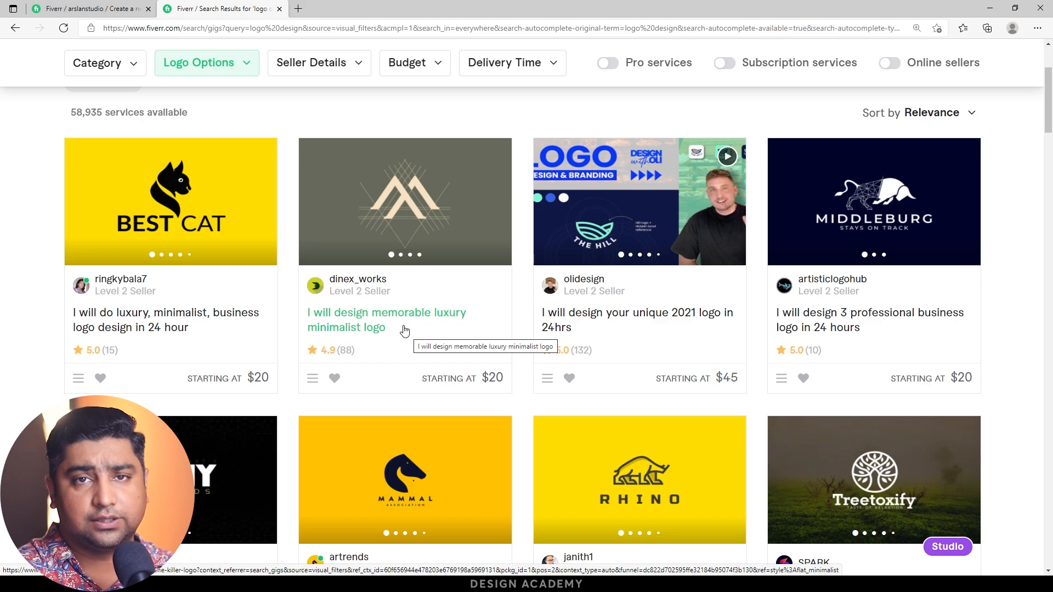
middle_click(636, 331)
scroll(677, 310, down, 3)
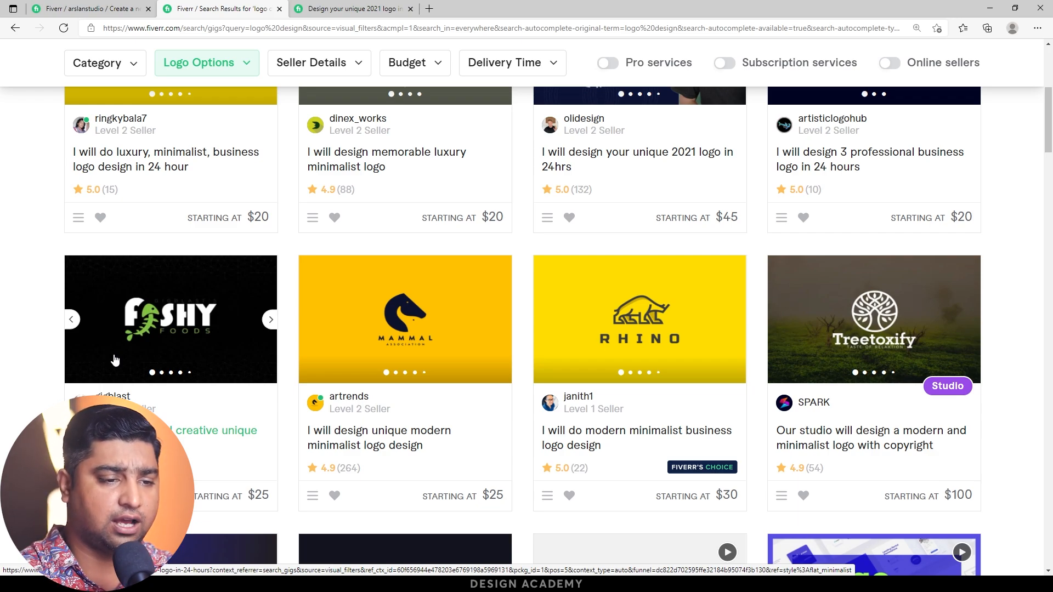
scroll(115, 360, down, 3)
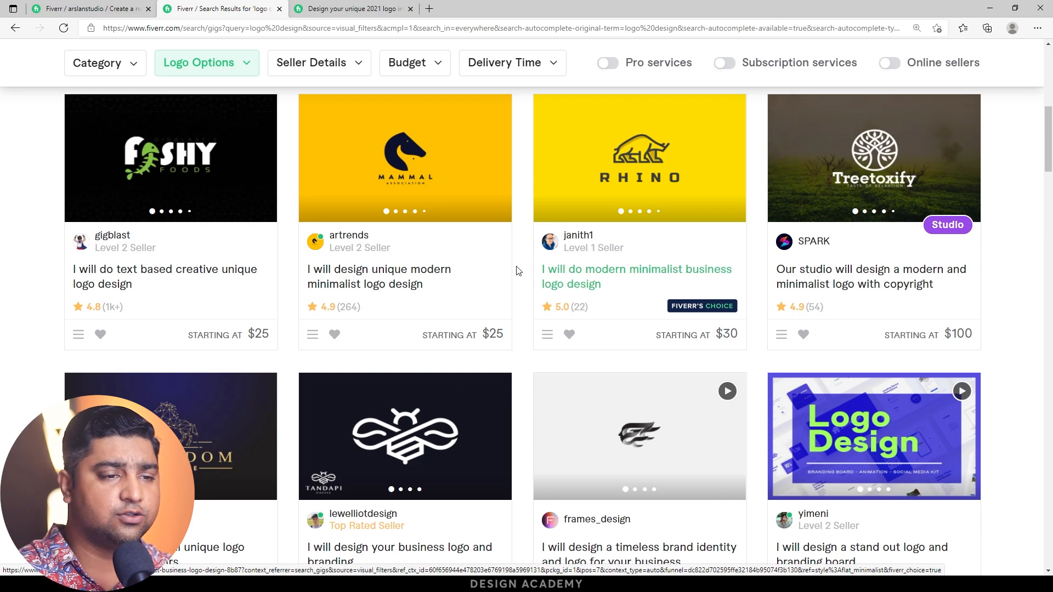
middle_click(569, 282)
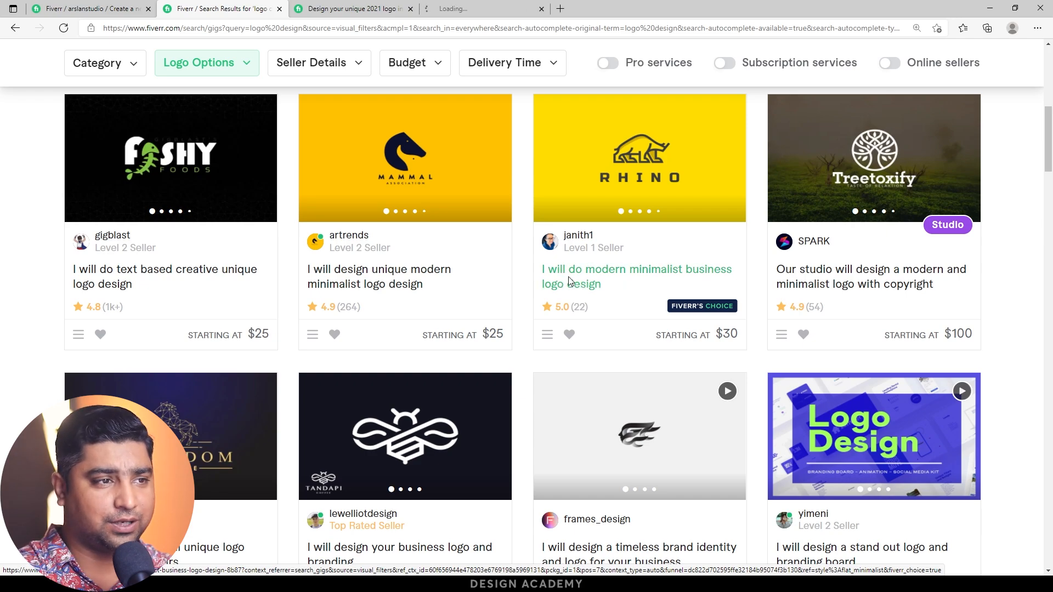
Step: Copy the title text "do modern minimalist business logo design" from the opened gig with the rhino logo
click(492, 6)
drag(547, 216, 148, 219)
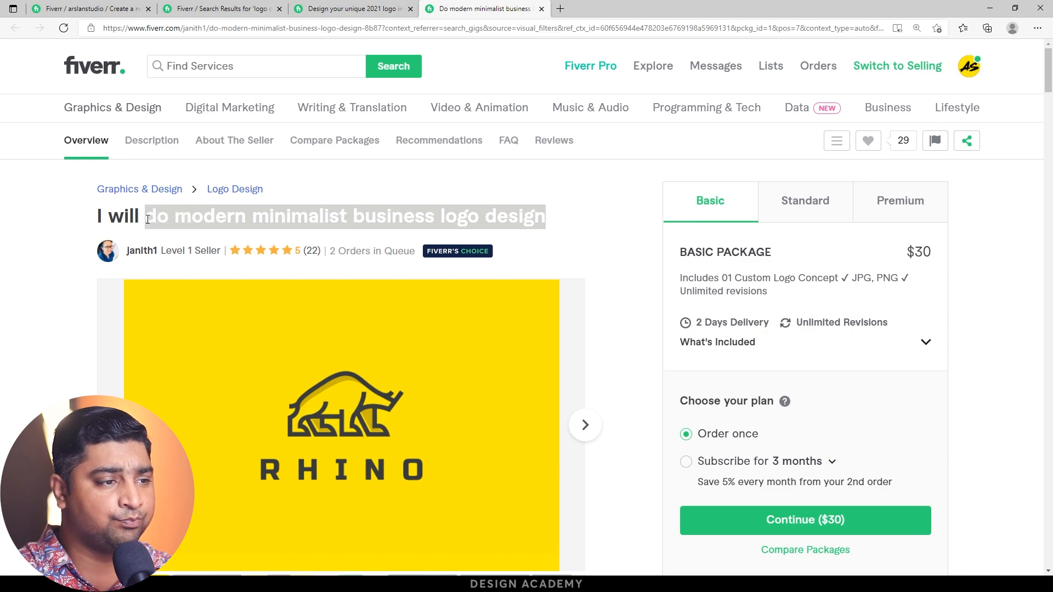
right_click(181, 220)
click(212, 229)
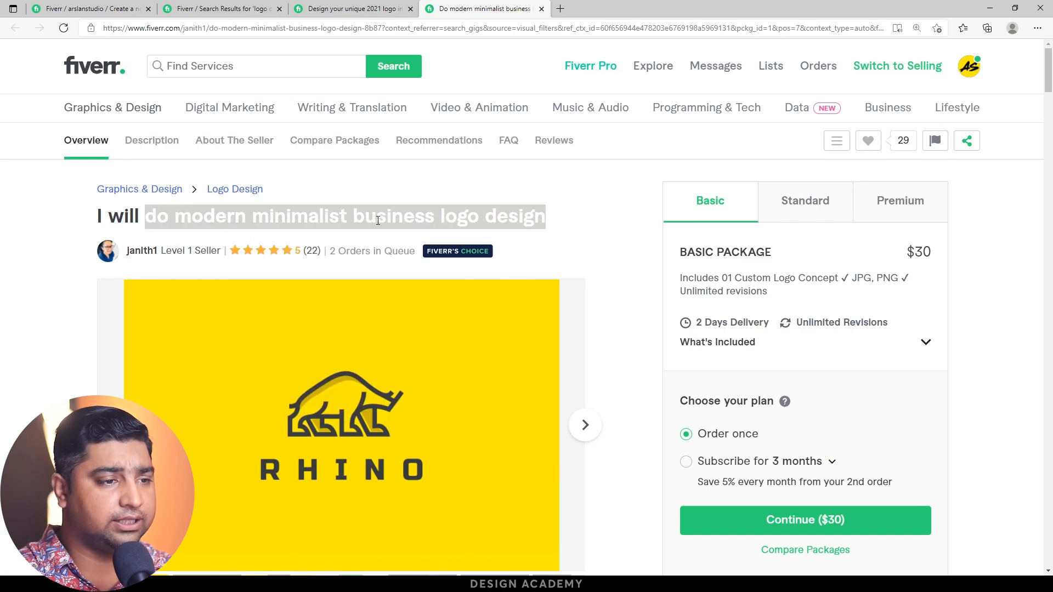
Step: Return to the new gig form and paste "do modern minimalist business logo design" as the gig title
click(316, 5)
click(241, 7)
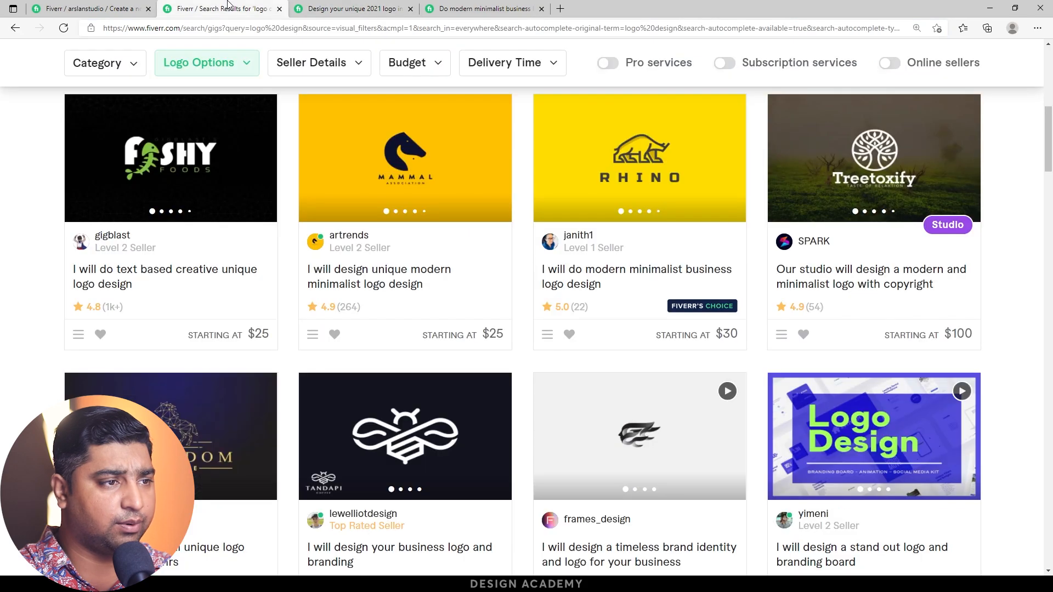
click(111, 5)
click(411, 225)
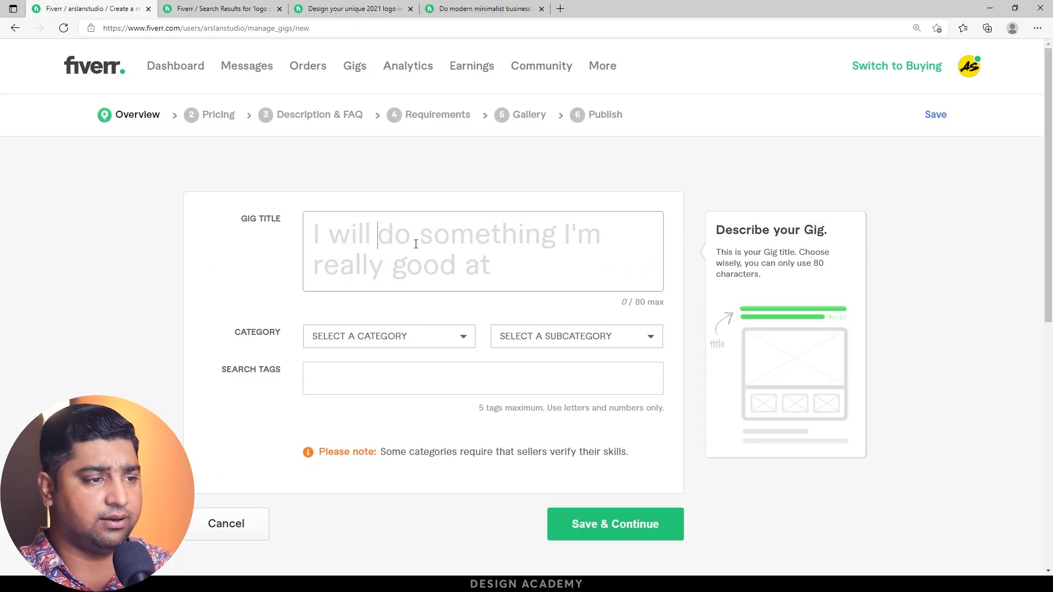
key(ctrl+v)
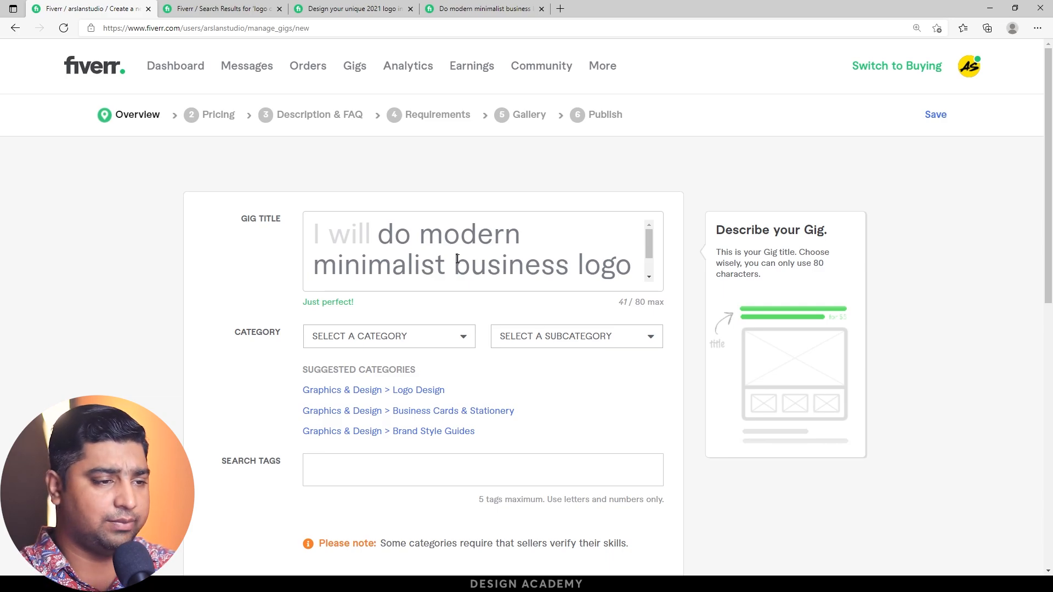
Step: Set the gig's category to Graphics & Design and its subcategory to Logo Design
scroll(233, 329, down, 3)
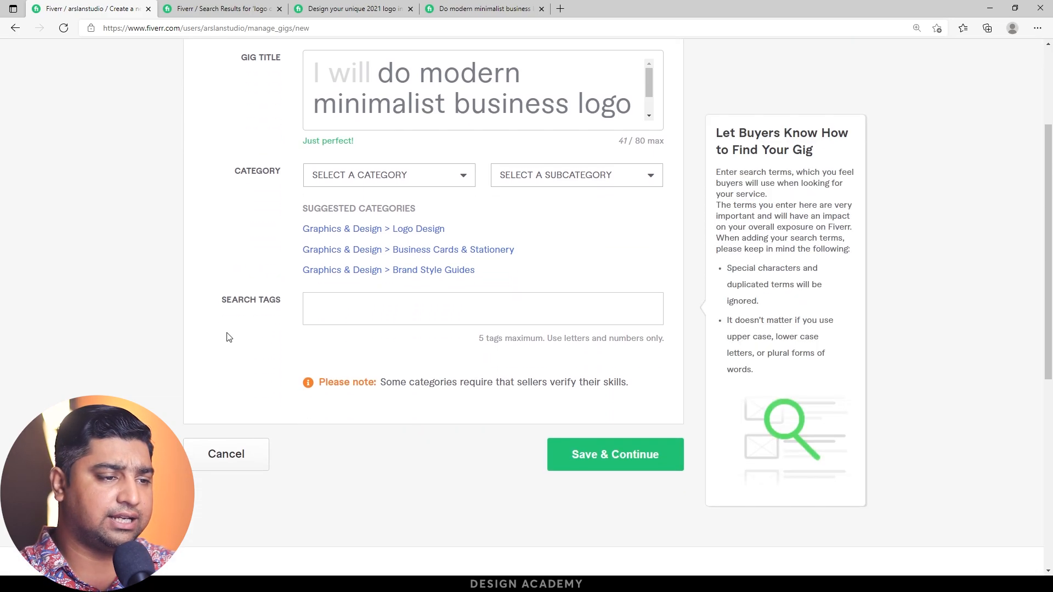
click(367, 176)
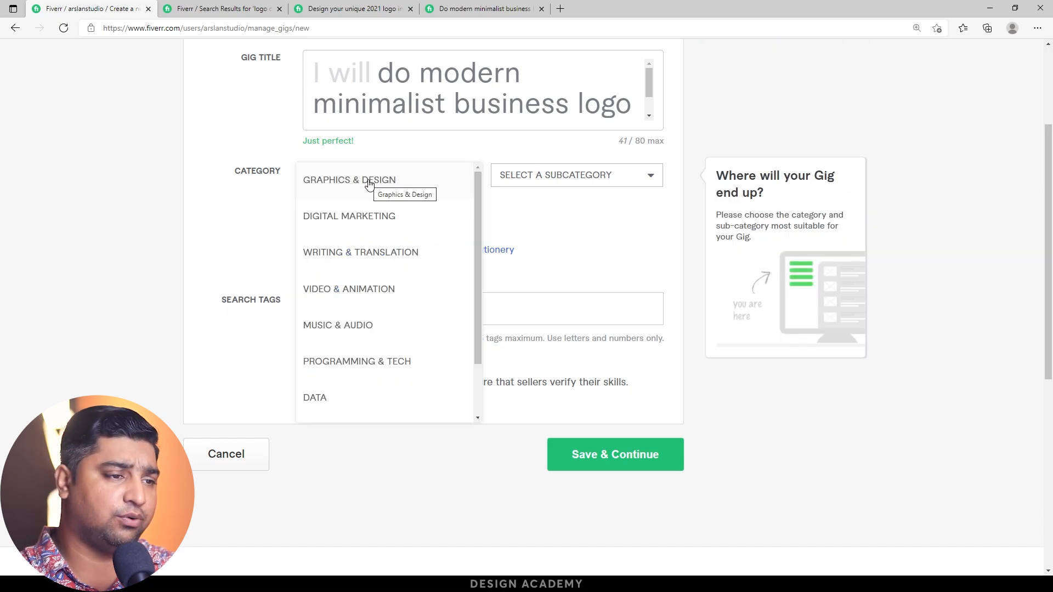
click(222, 208)
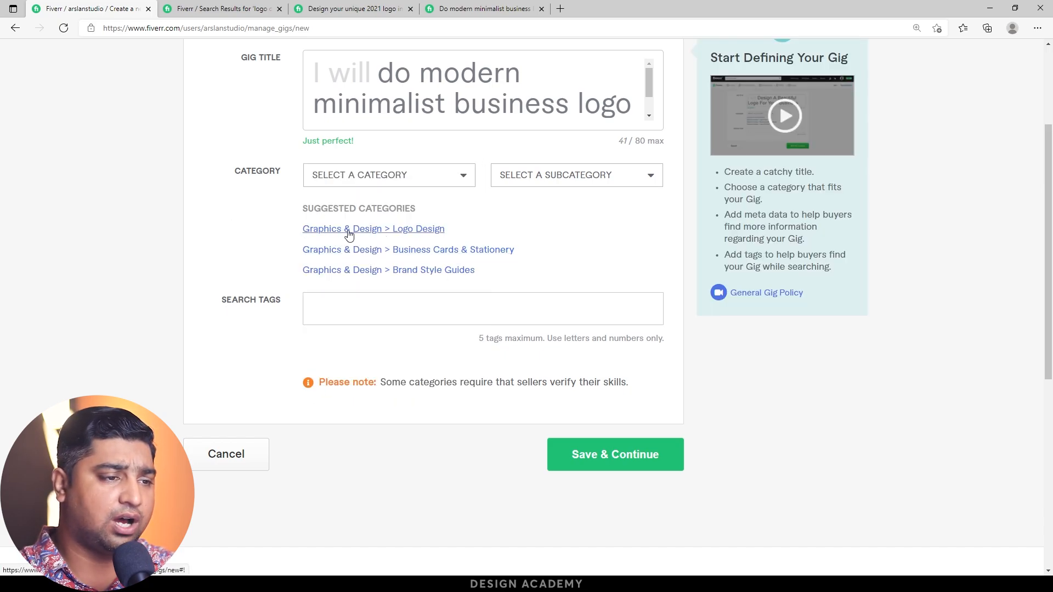
click(355, 177)
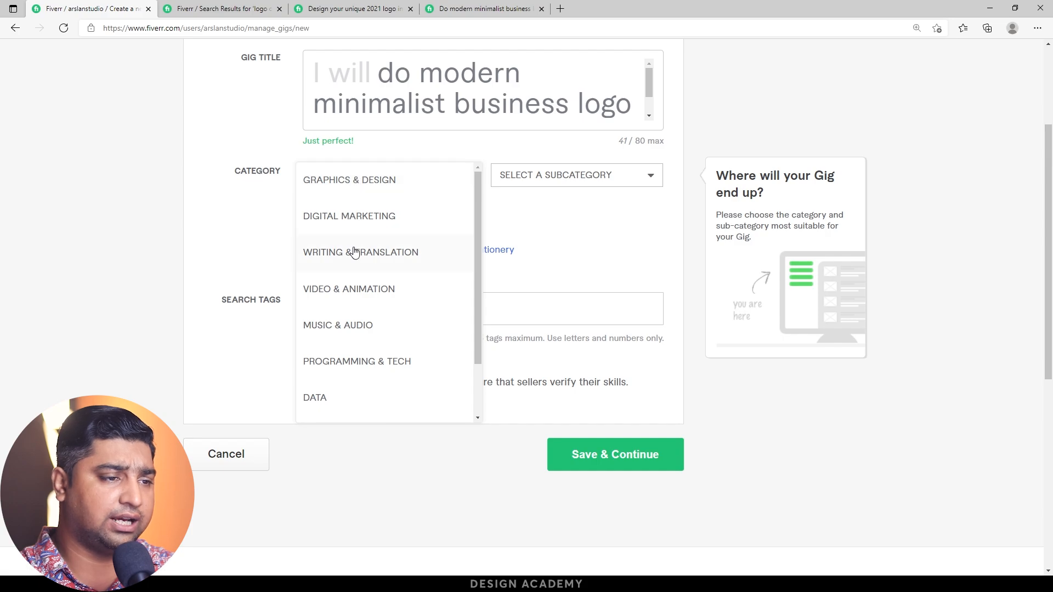
click(360, 189)
click(545, 180)
click(516, 185)
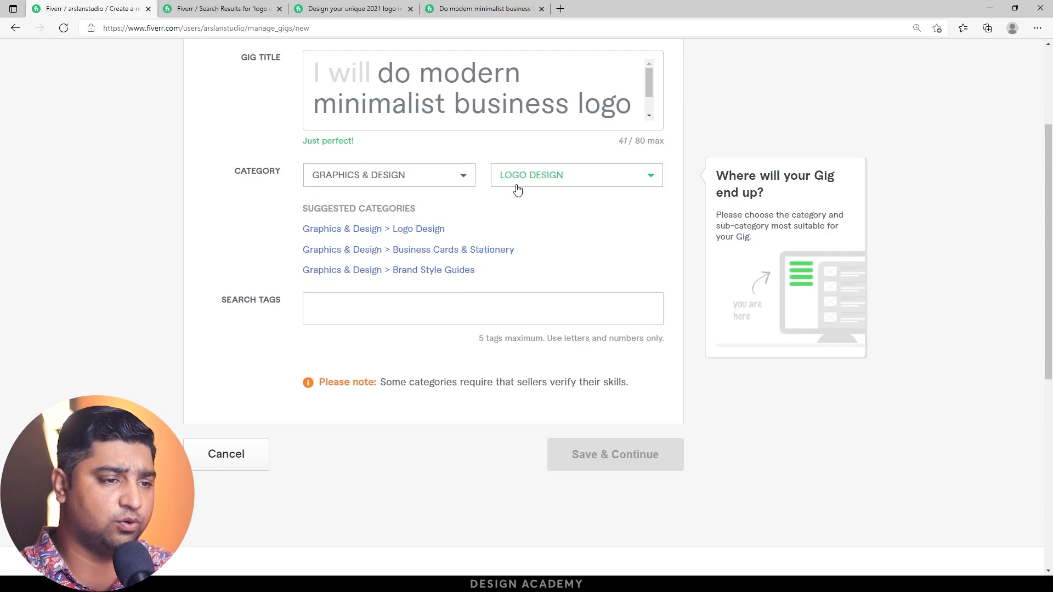
Step: Choose Flat/Minimalist as the logo style in the gig metadata
scroll(198, 245, down, 4)
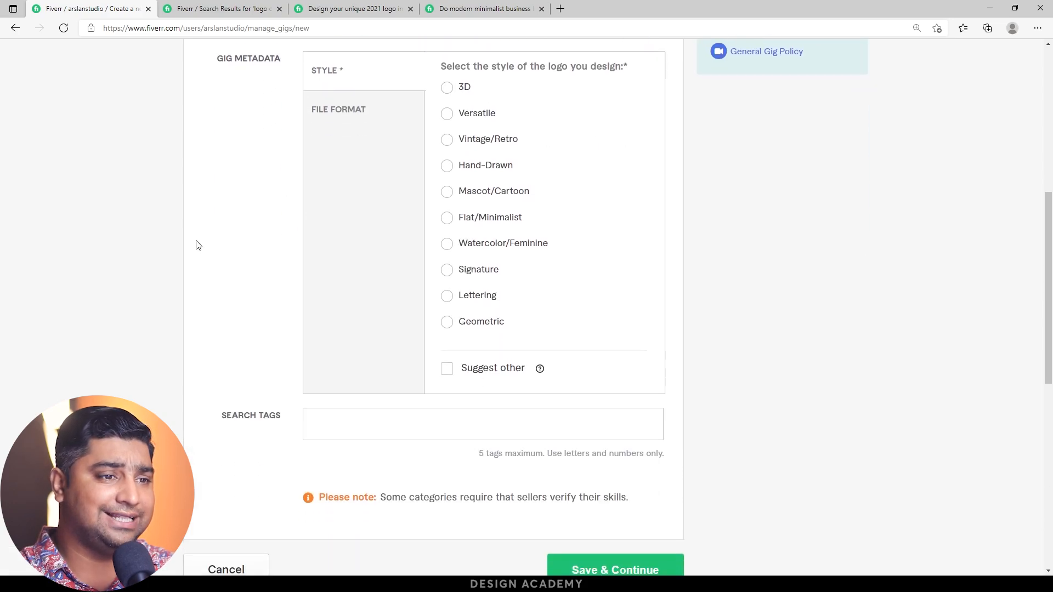
scroll(198, 245, up, 1)
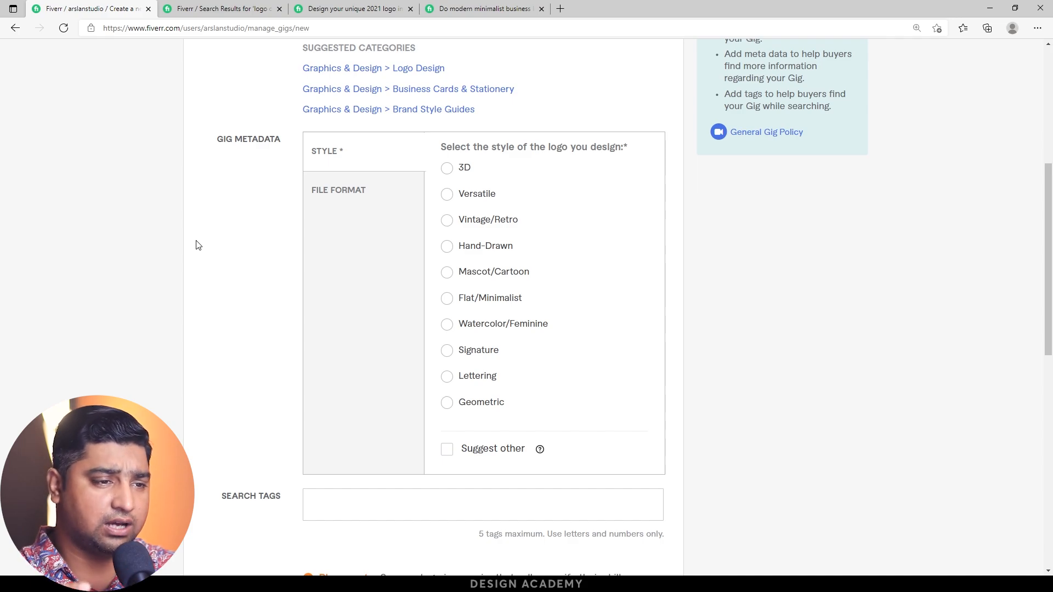
mouse_move(308, 223)
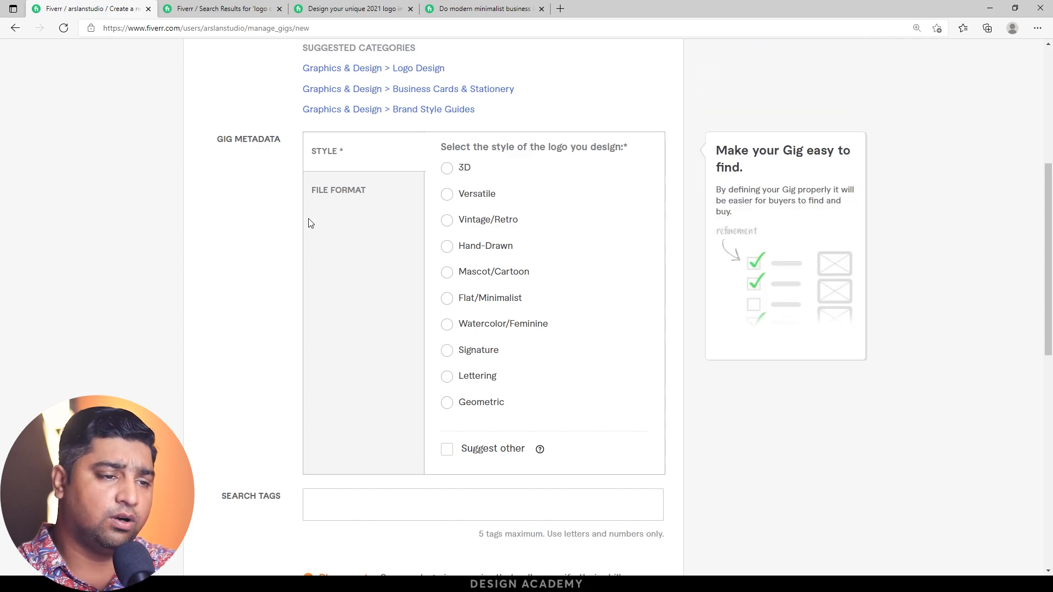
click(479, 303)
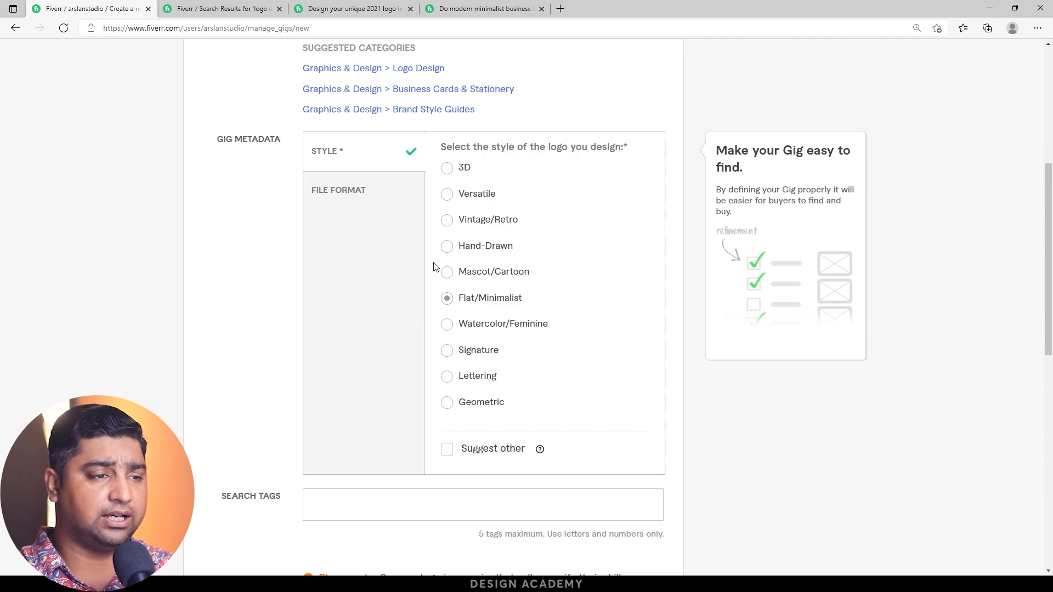
Step: Select AI, JPG, PDF, PNG, PSD, EPS and SVG as the provided file formats in the gig metadata
click(364, 202)
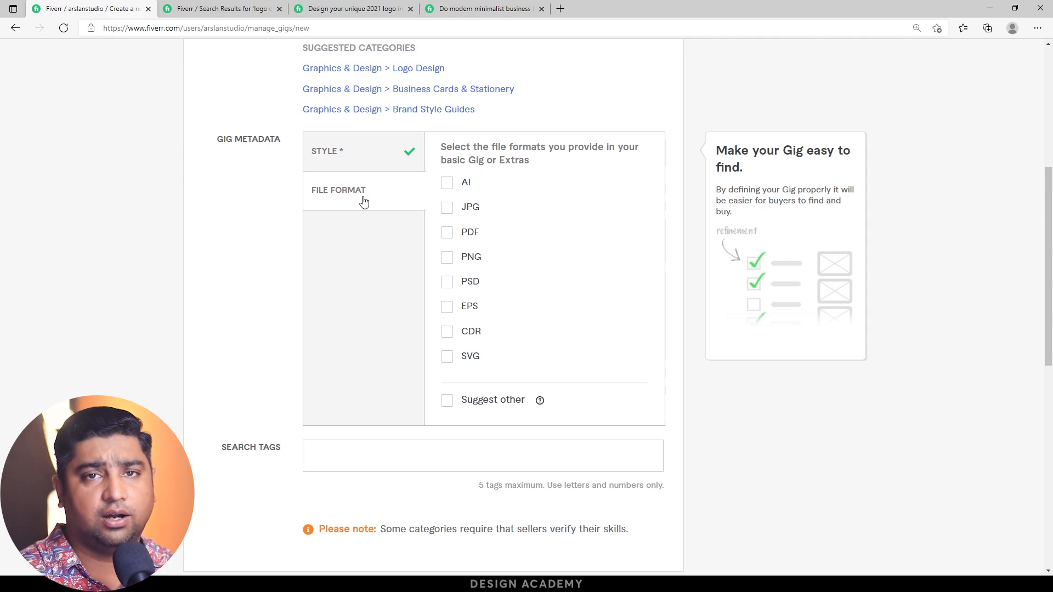
click(468, 184)
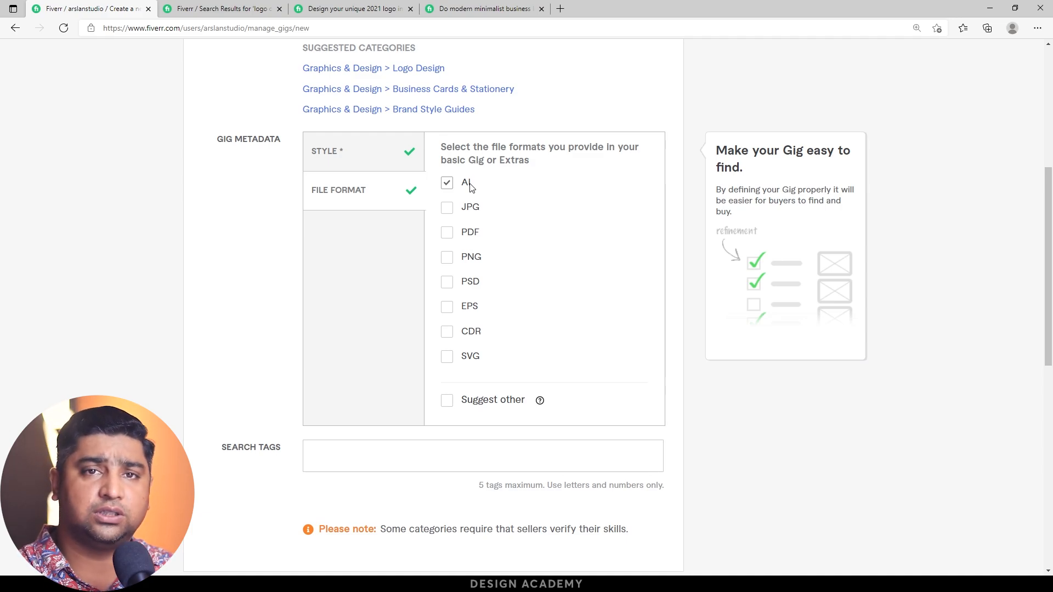
click(471, 210)
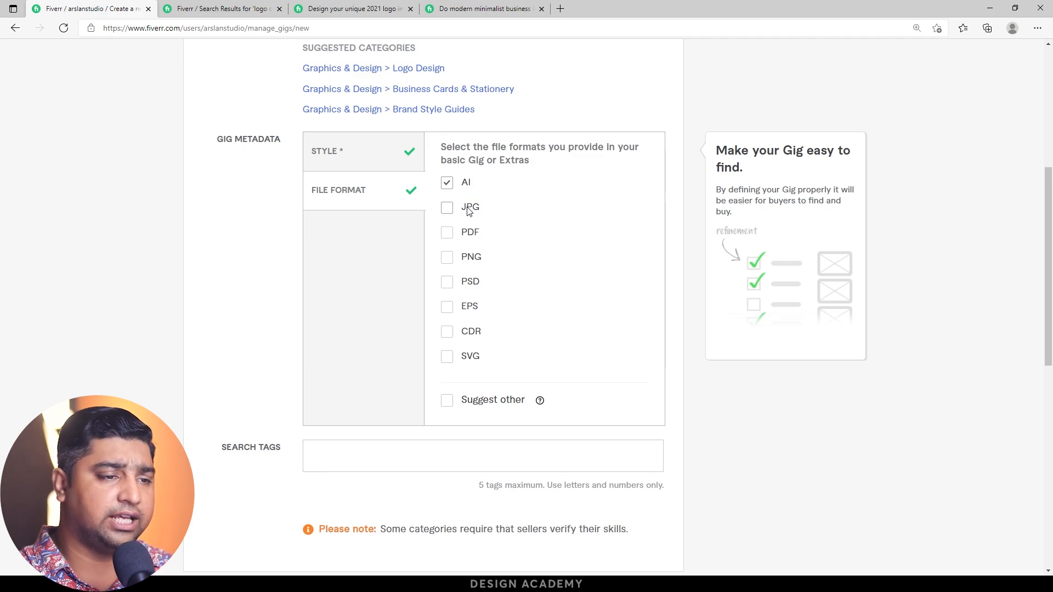
click(471, 232)
click(471, 257)
click(472, 283)
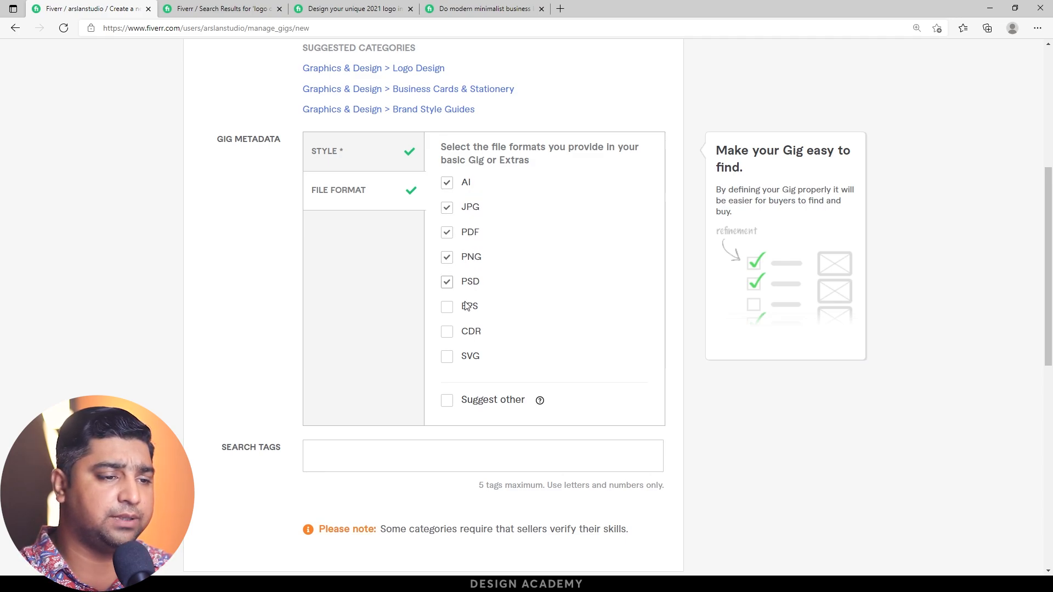
click(467, 307)
click(471, 356)
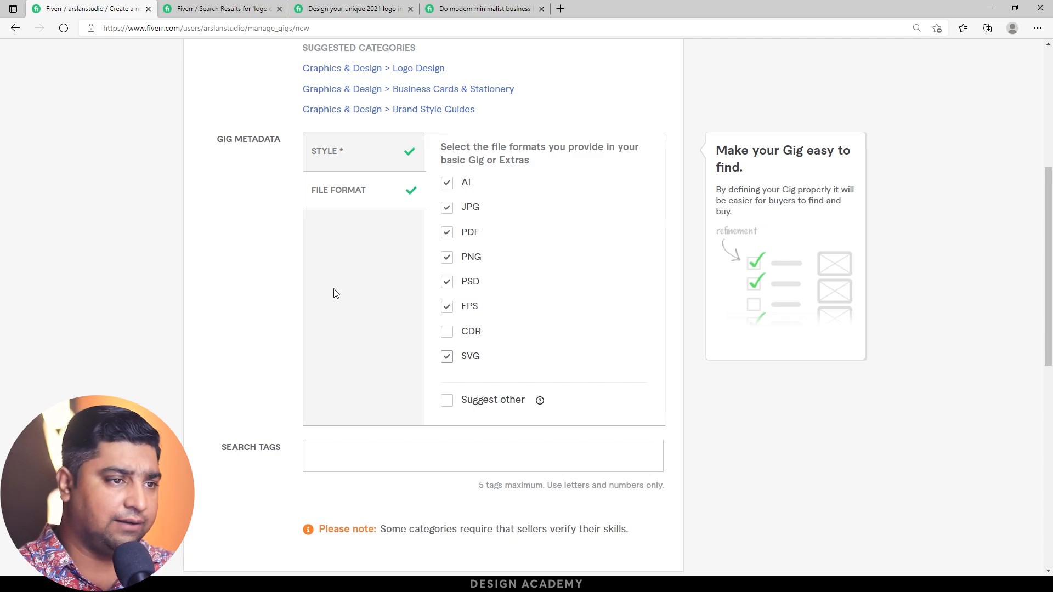
Step: Switch the gig to the suggested Business Cards & Stationery subcategory and choose Business Cards as its main type
click(439, 97)
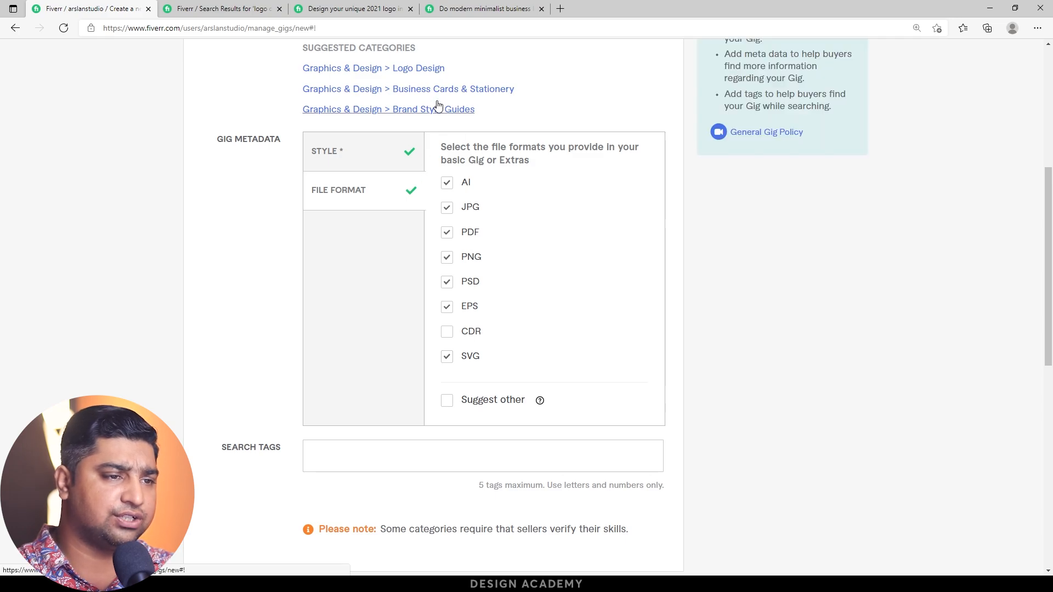
scroll(226, 156, up, 2)
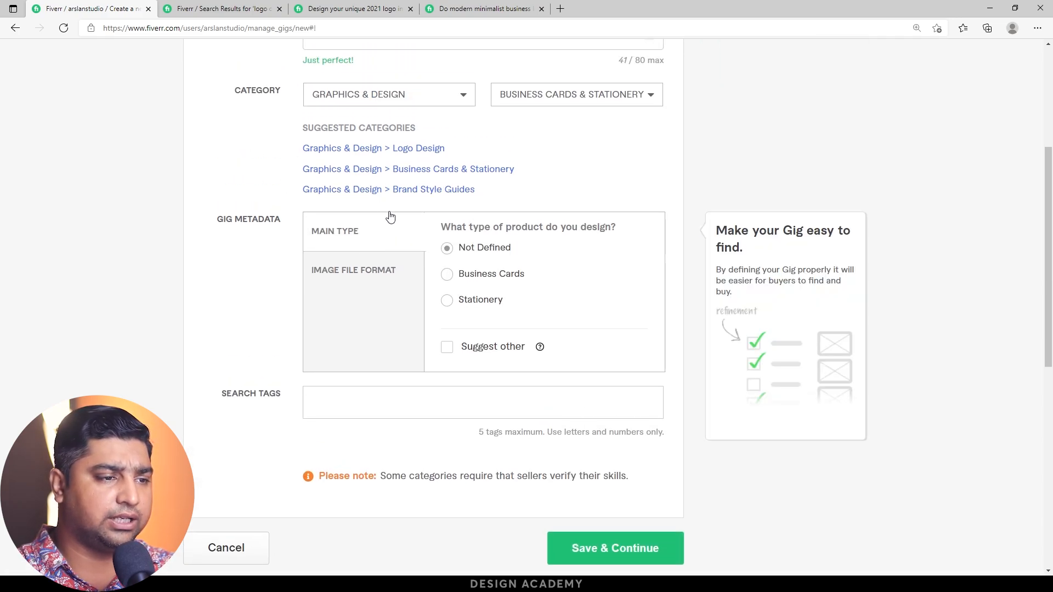
click(476, 278)
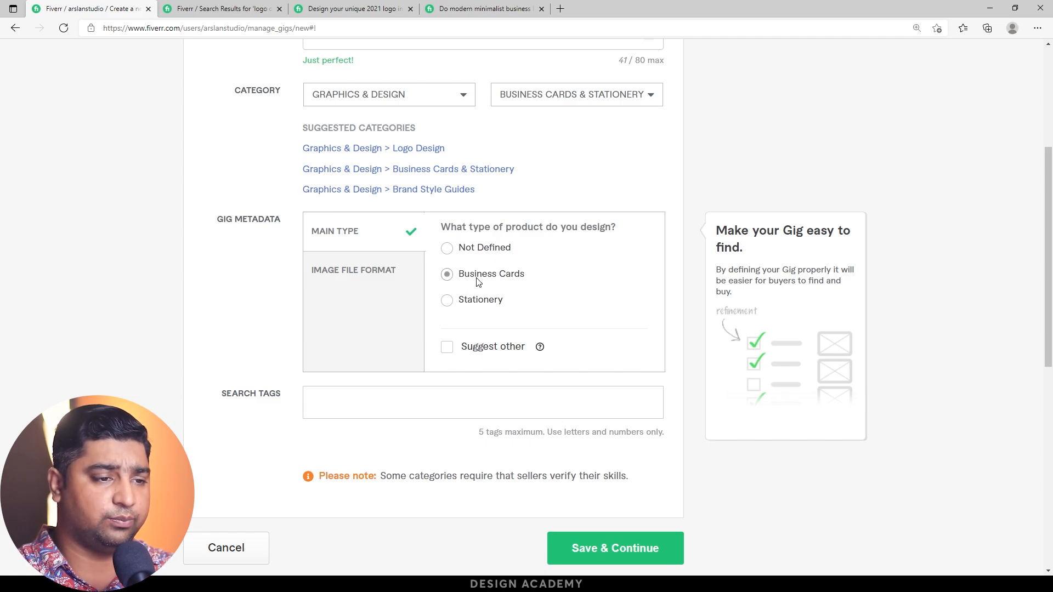
Step: Select AI, JPG, PDF, PNG and PSD as the image file formats for the business cards gig
click(372, 272)
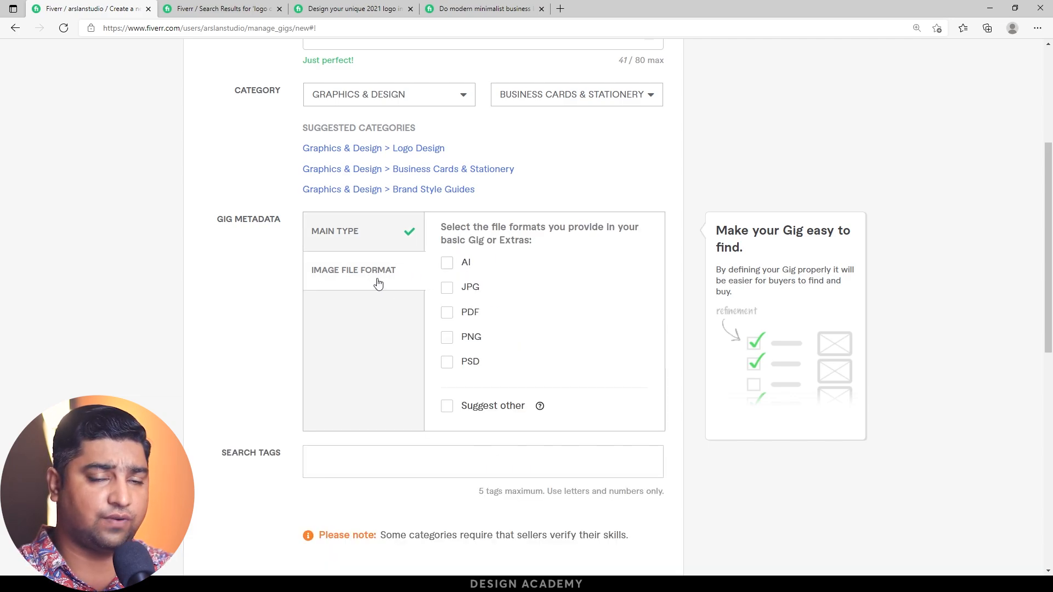
click(458, 268)
click(467, 291)
click(467, 337)
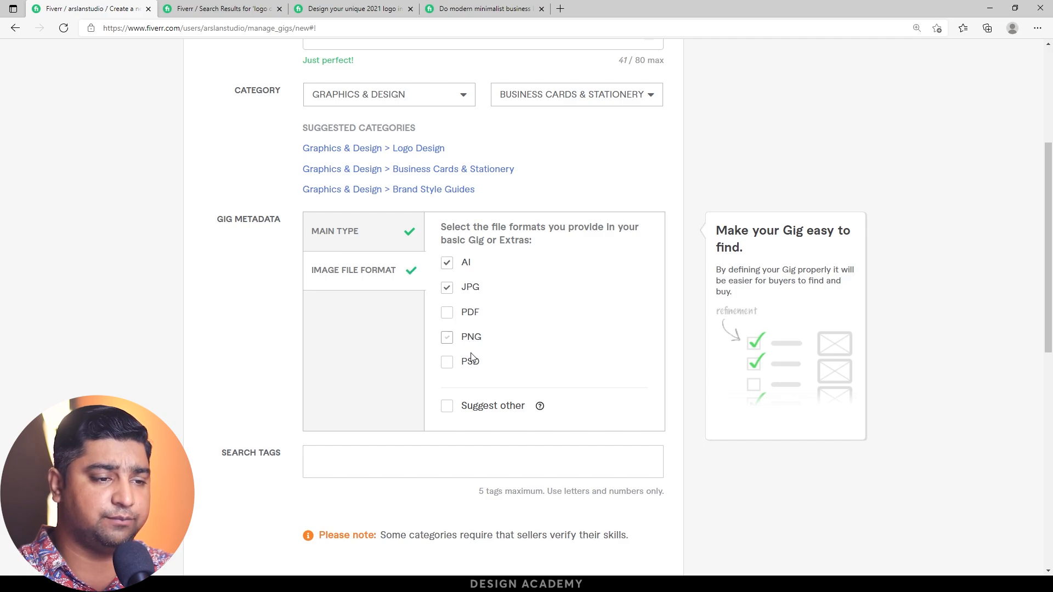
click(469, 362)
click(466, 317)
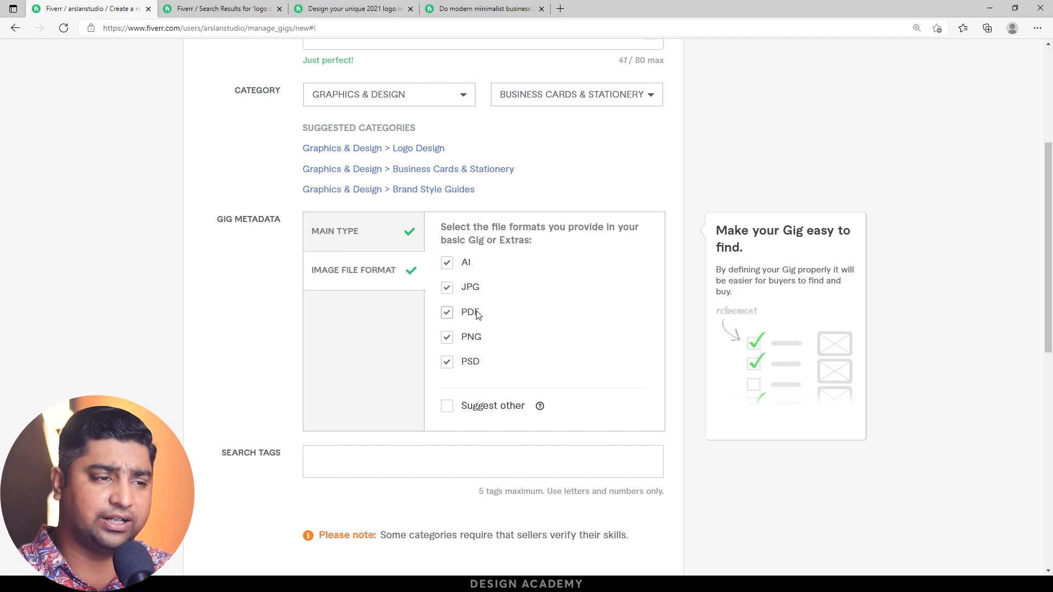
Step: Switch the gig to the suggested Brand Style Guides subcategory and choose Flat/Minimalist as its style
click(426, 192)
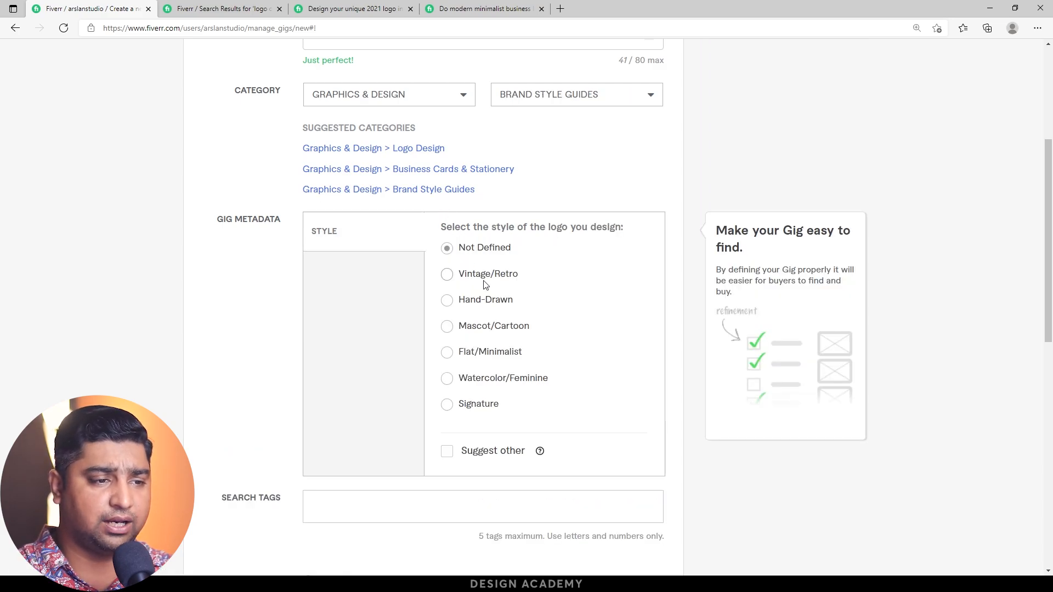
click(496, 354)
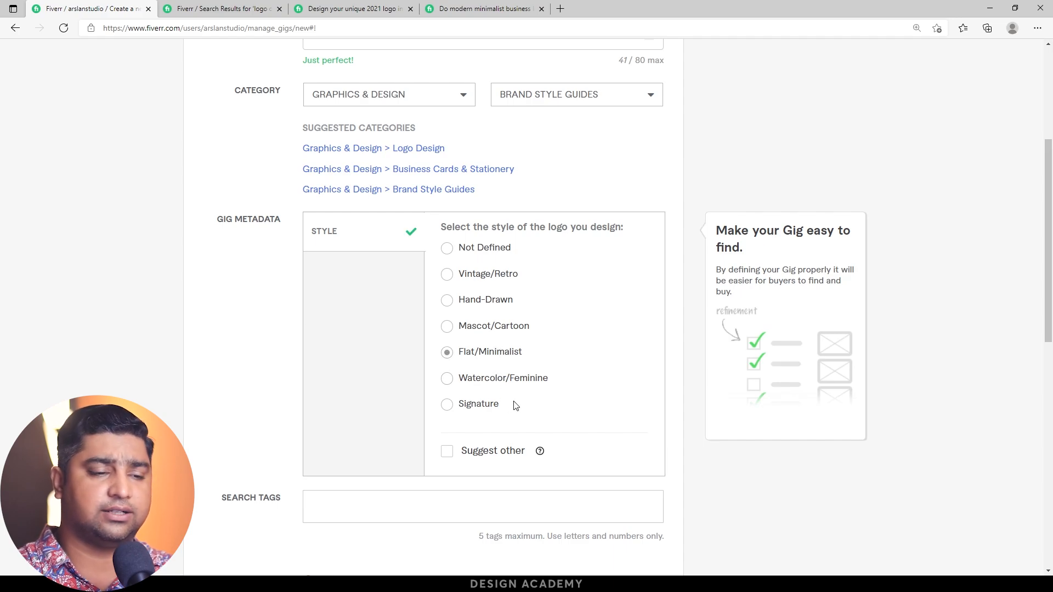
Step: Return the gig to the suggested Logo Design subcategory and choose Flat/Minimalist as the logo style
click(364, 151)
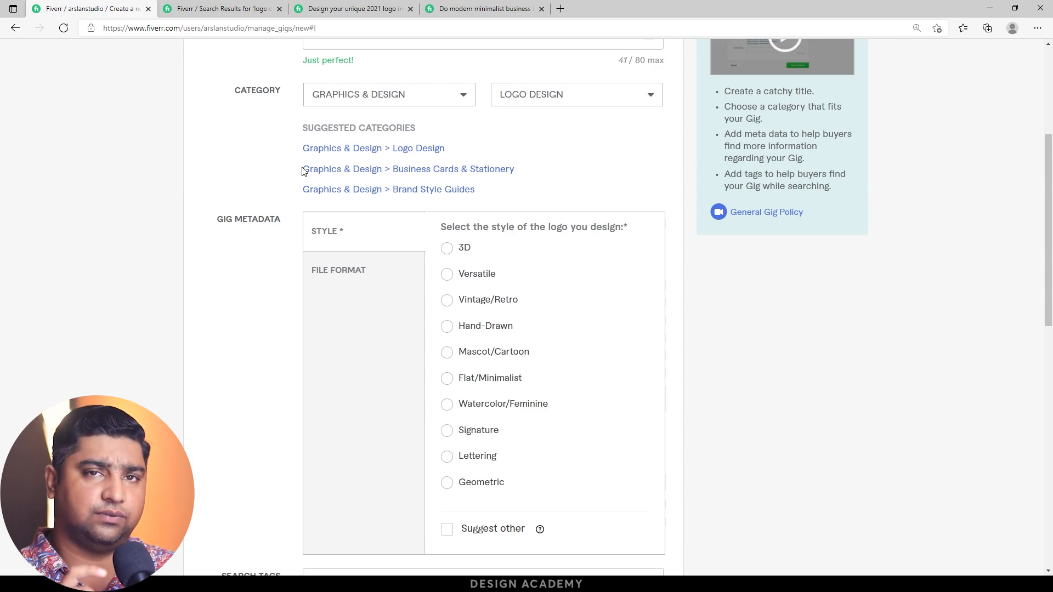
click(500, 378)
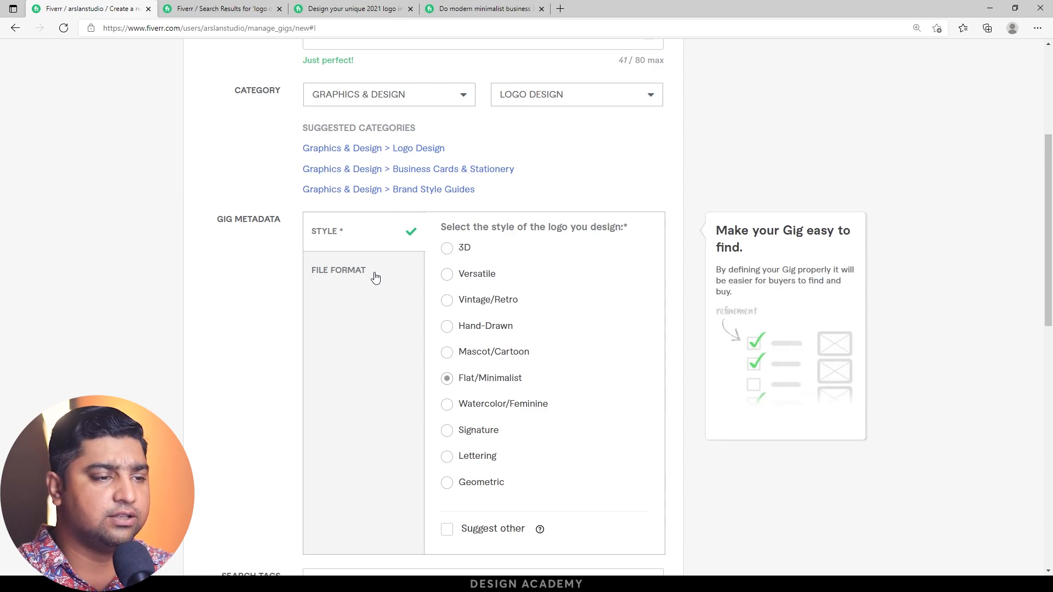
Step: Select AI, JPG, PDF, PNG, PSD, EPS and SVG as the file formats provided with the logo design gig
click(372, 273)
click(447, 263)
click(447, 288)
click(447, 312)
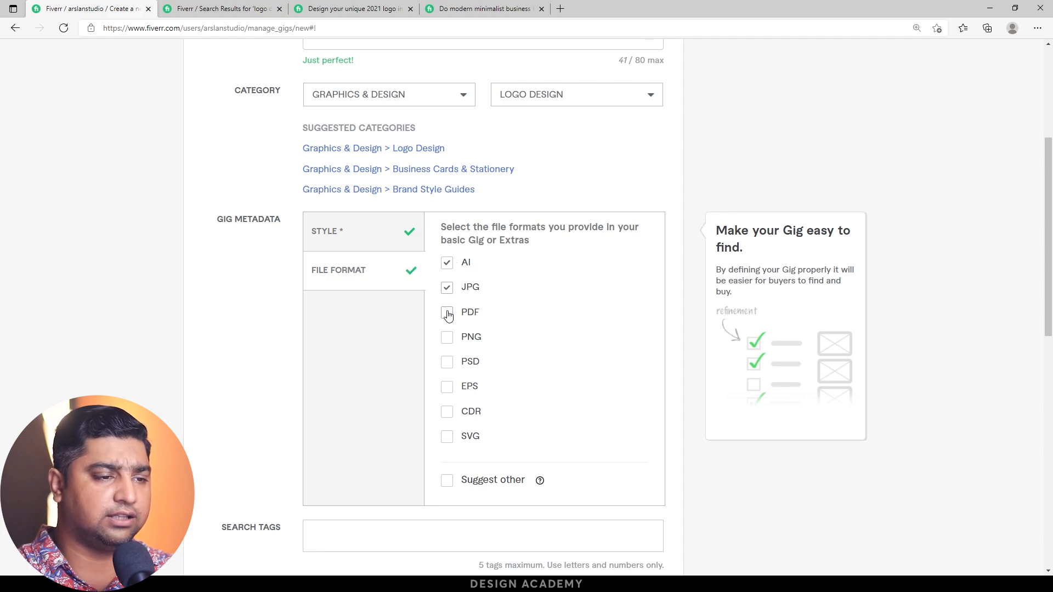
click(447, 337)
click(447, 362)
click(447, 387)
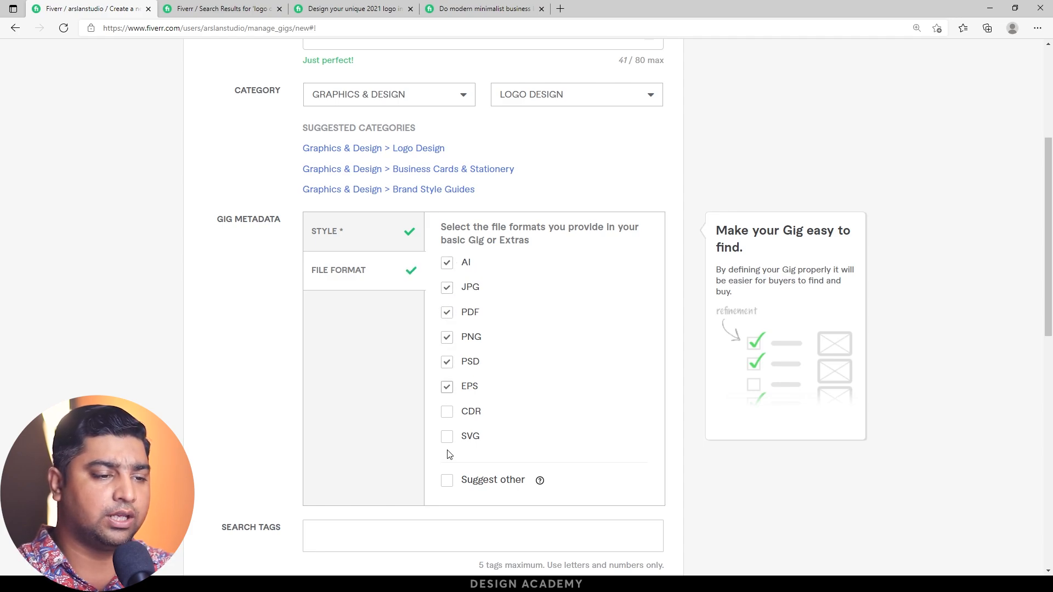
click(447, 436)
Step: Look up the related tags on the competitor's modern minimalist business logo gig
scroll(338, 421, down, 2)
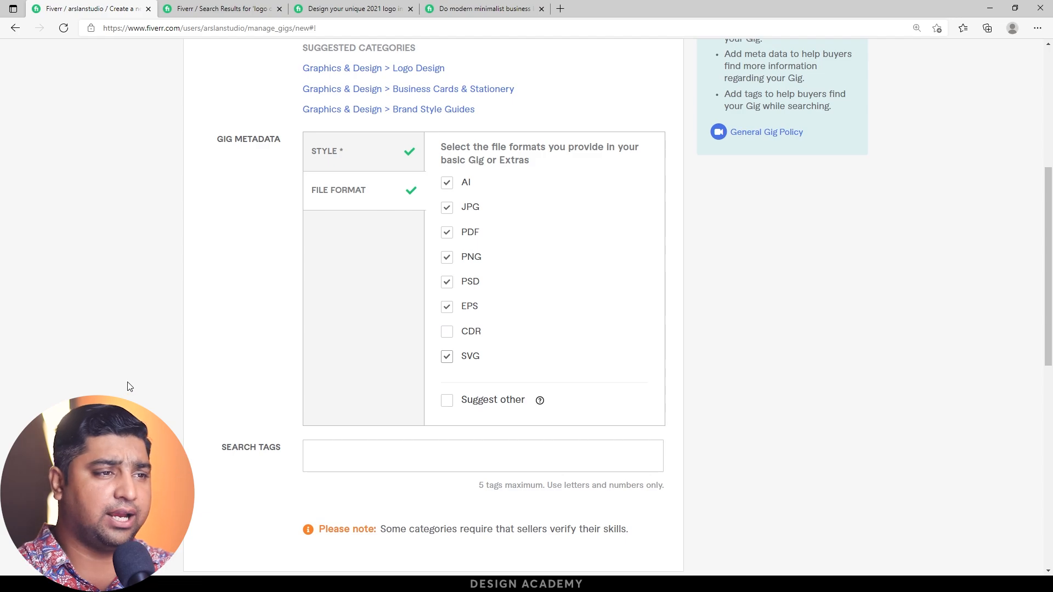
click(471, 8)
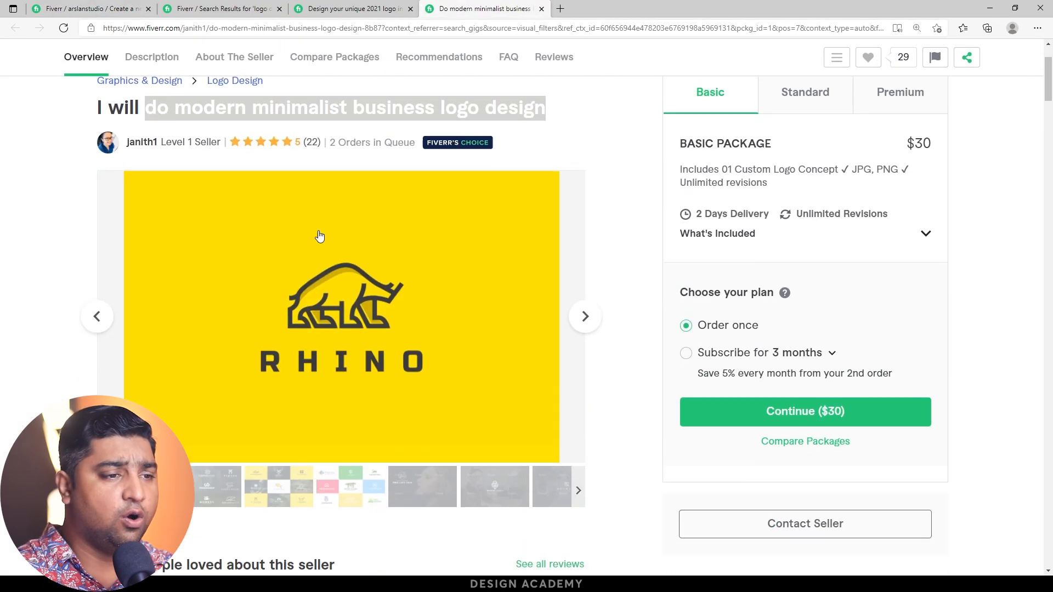
scroll(319, 236, down, 20)
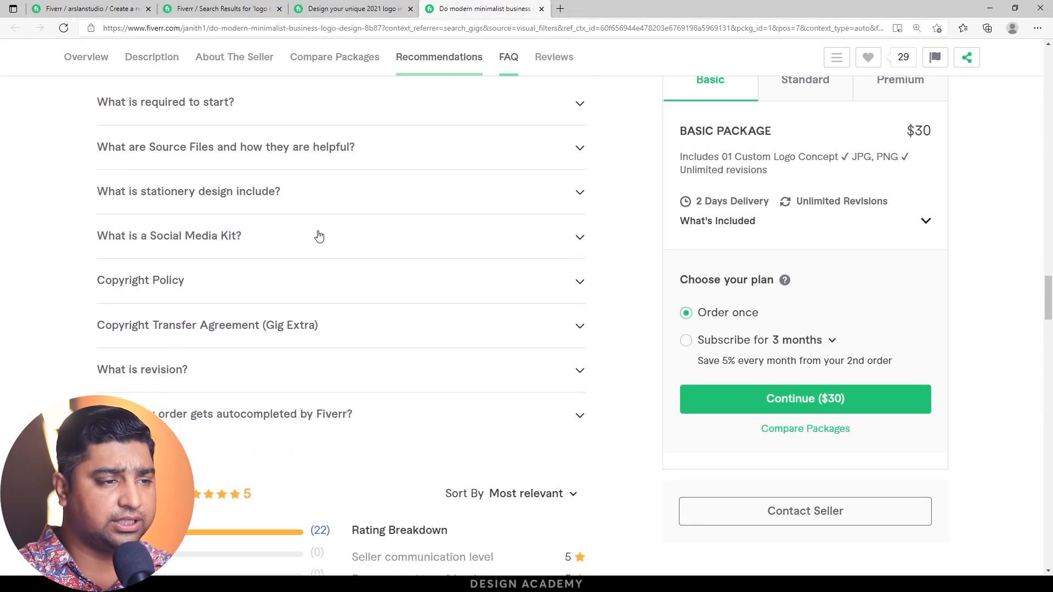
scroll(319, 235, down, 15)
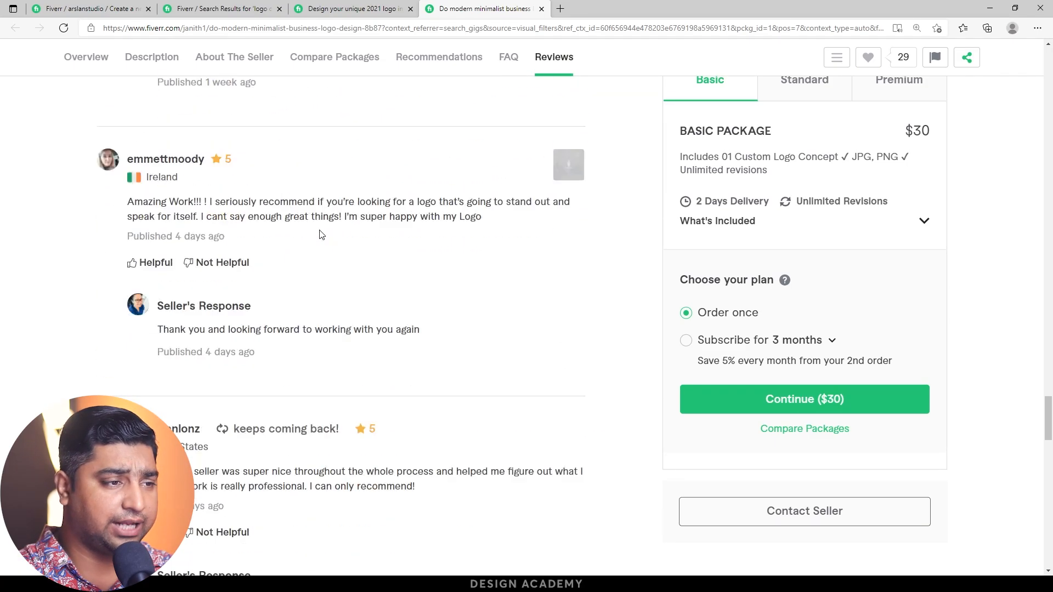
scroll(321, 235, down, 10)
scroll(307, 239, up, 5)
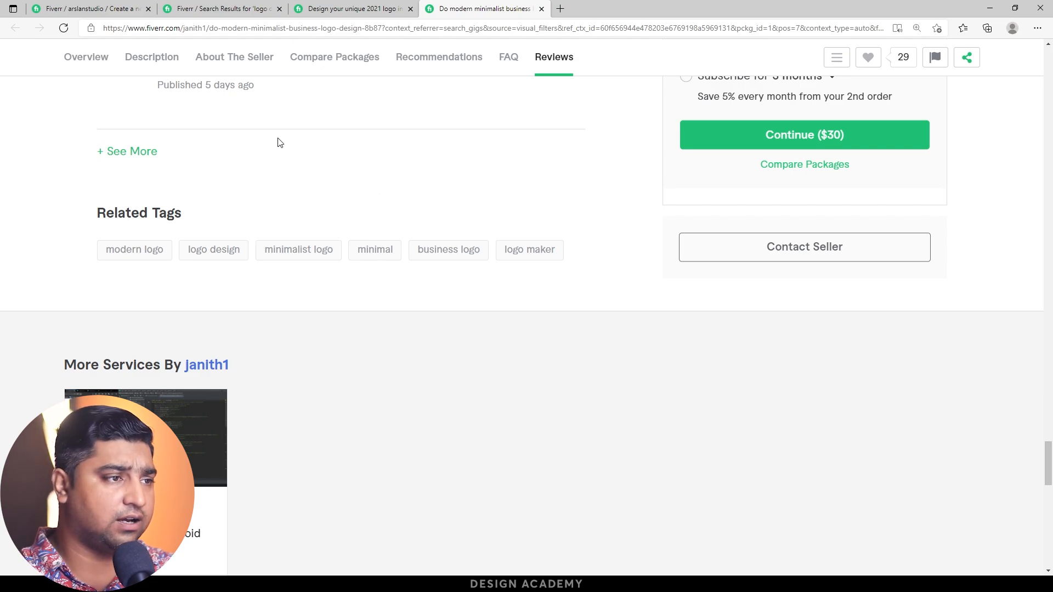
Step: Add modern logo, minimalist logo, minimal logo, business logo and logo design as the new gig's search tags
click(88, 8)
click(362, 457)
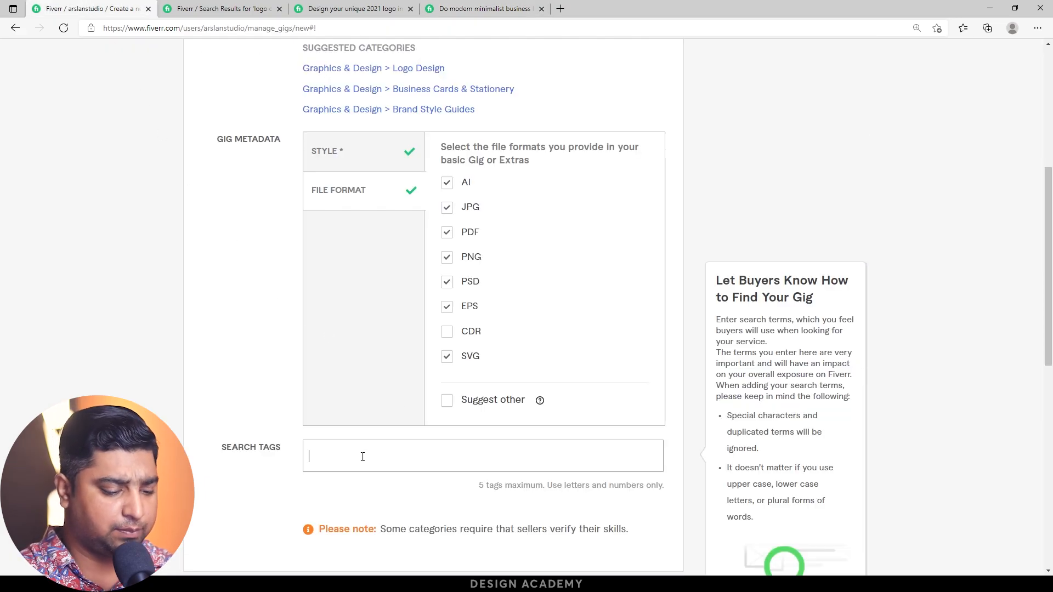
text(modern logo)
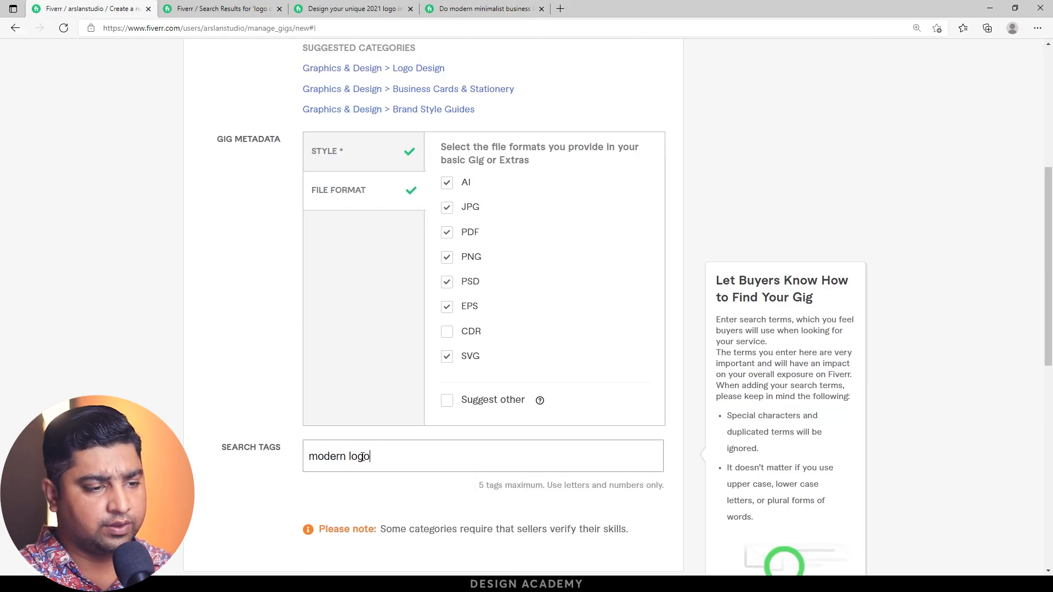
key(Return)
text(mini)
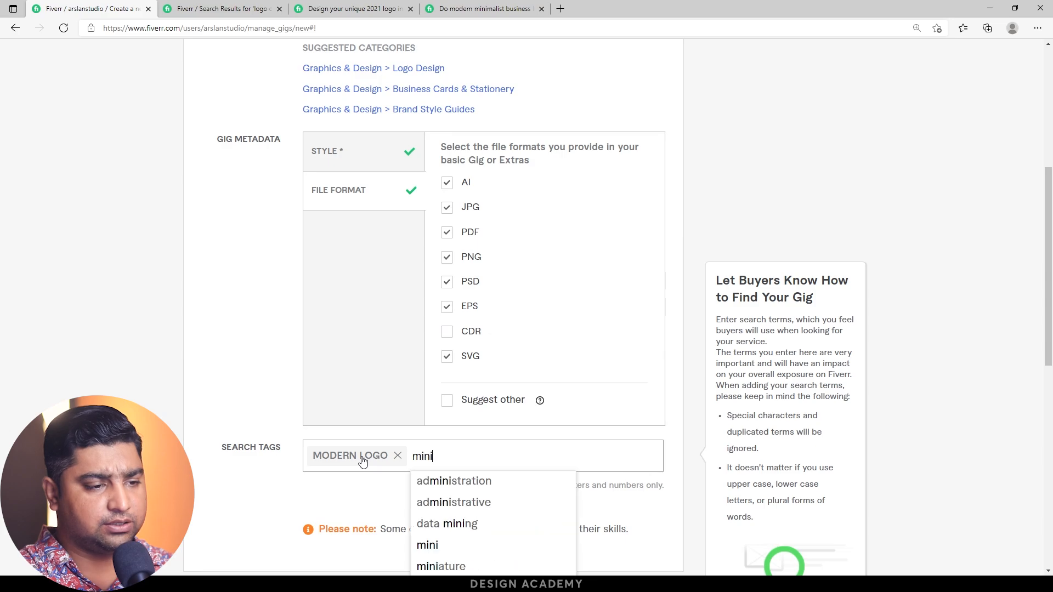
text(malist logo)
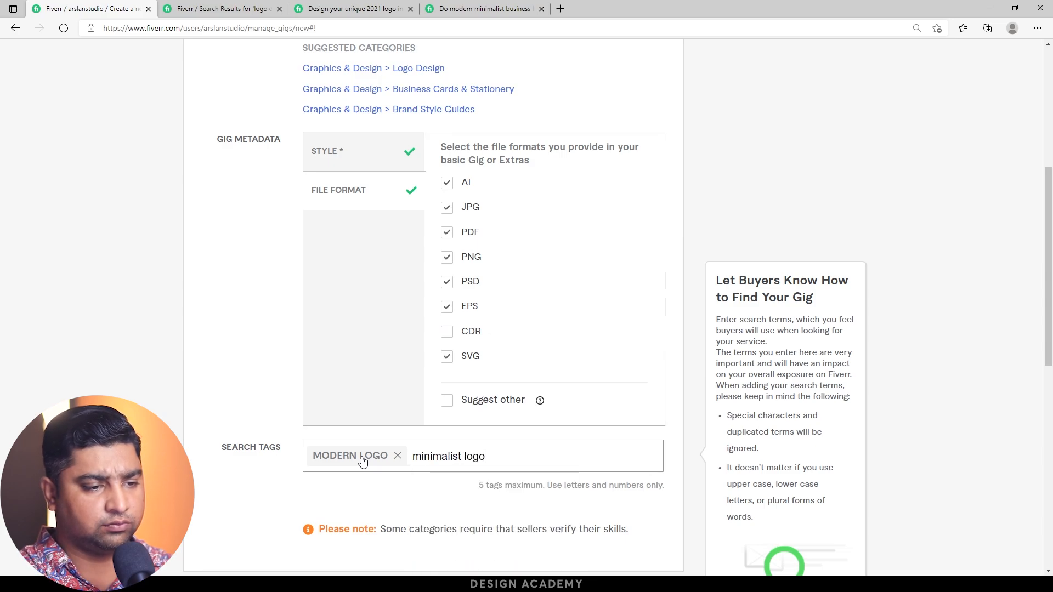
key(Return)
text(minimal logo)
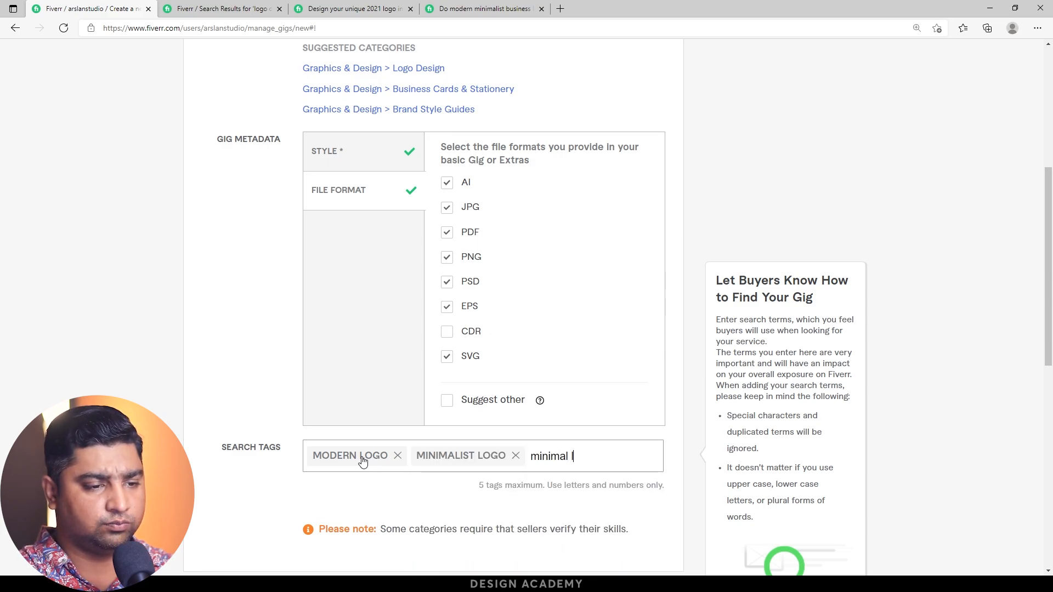
key(Return)
text(business logo)
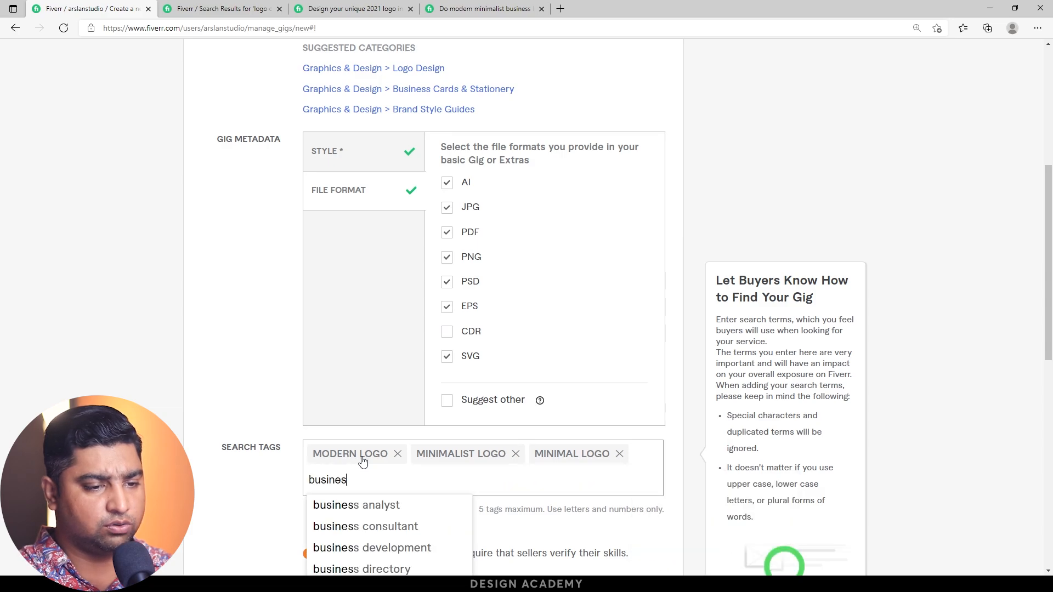
key(Return)
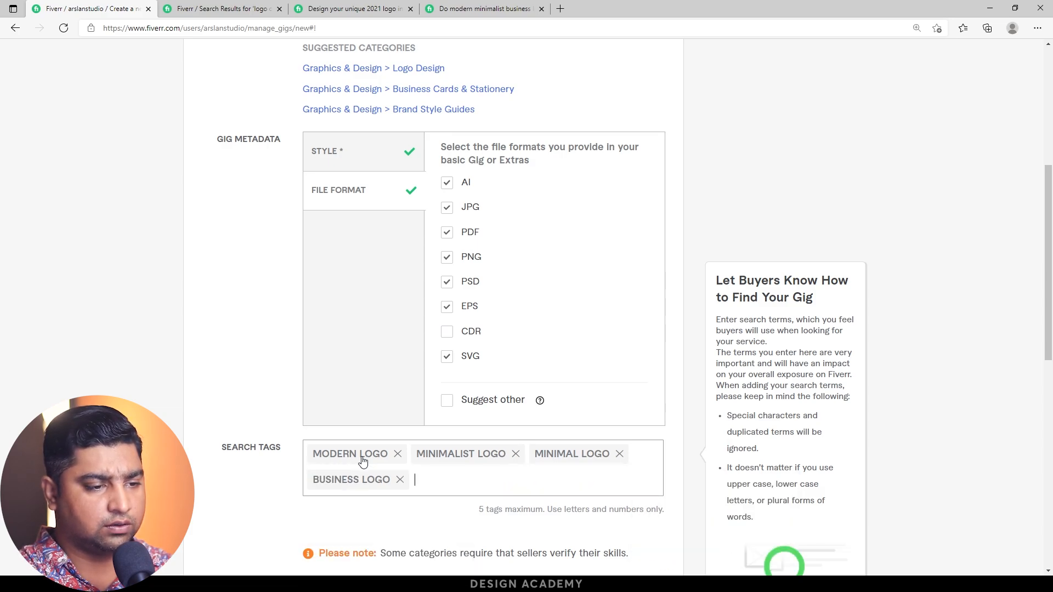
text(logo design)
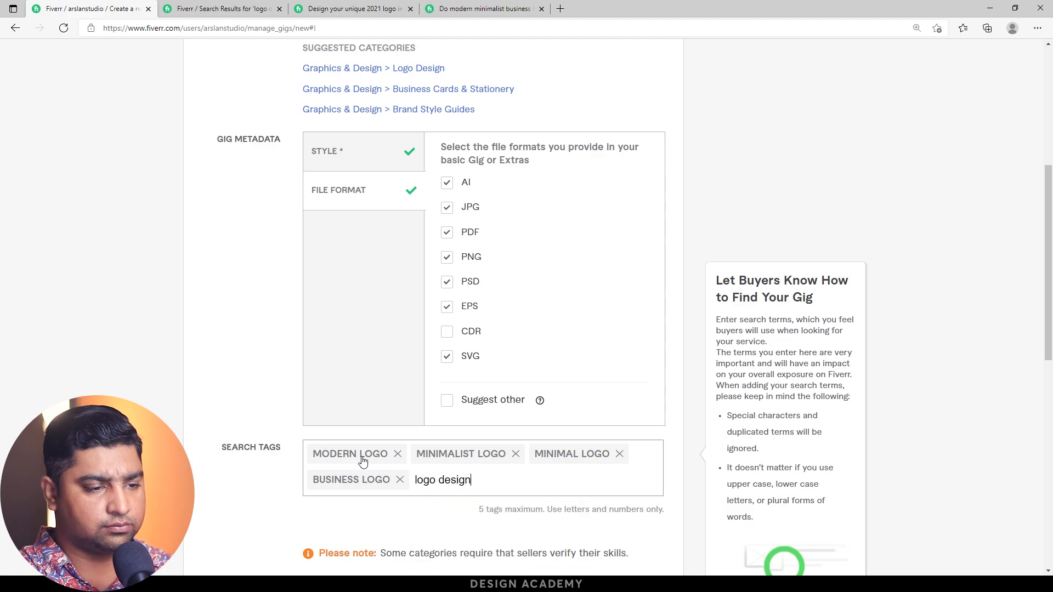
key(Return)
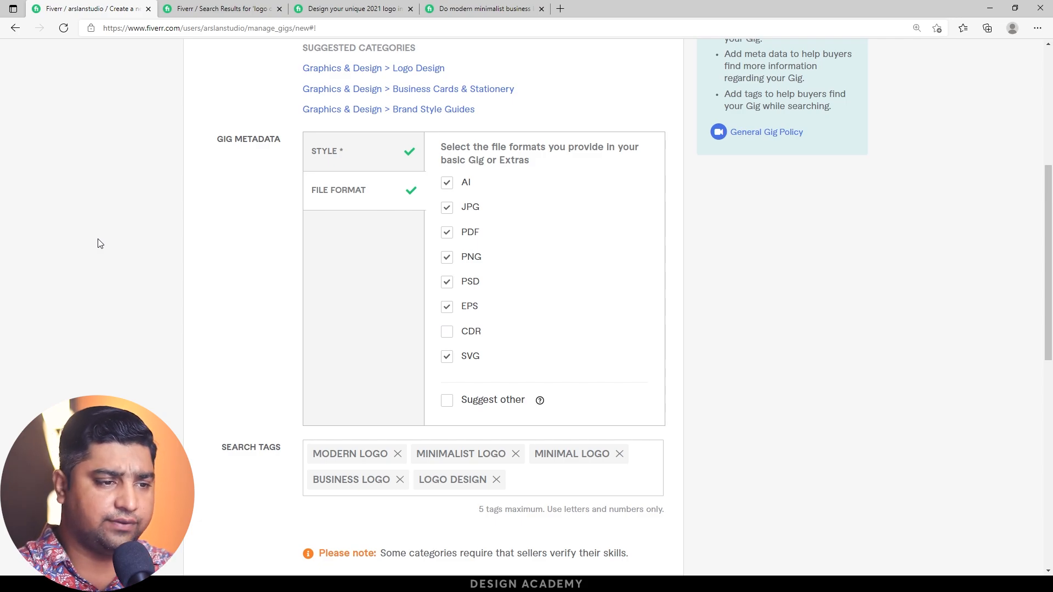
Step: Save the gig overview and continue to the Scope & Pricing stage
scroll(113, 249, down, 5)
click(587, 317)
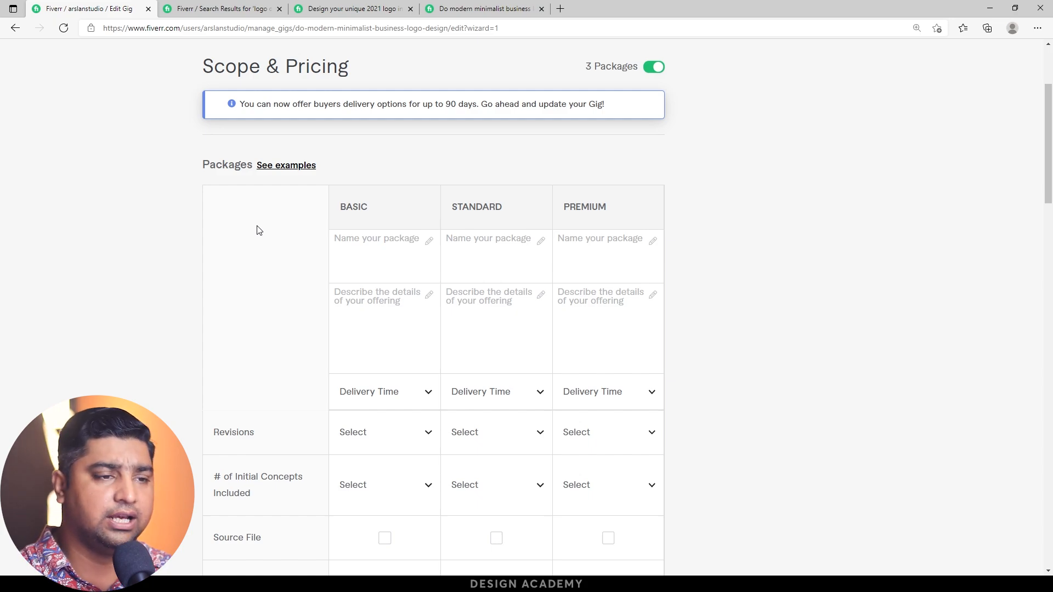
Step: Compare the contents and prices of the competitor gig's Basic, Standard and Premium packages, and return to the new gig's pricing table
click(465, 6)
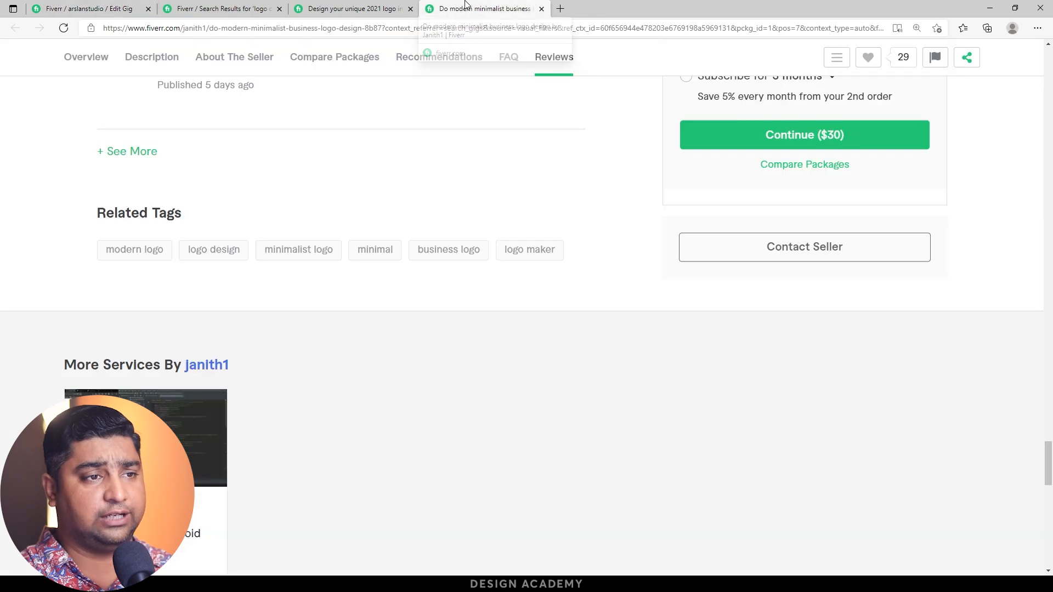
scroll(393, 164, up, 10)
scroll(400, 180, up, 1)
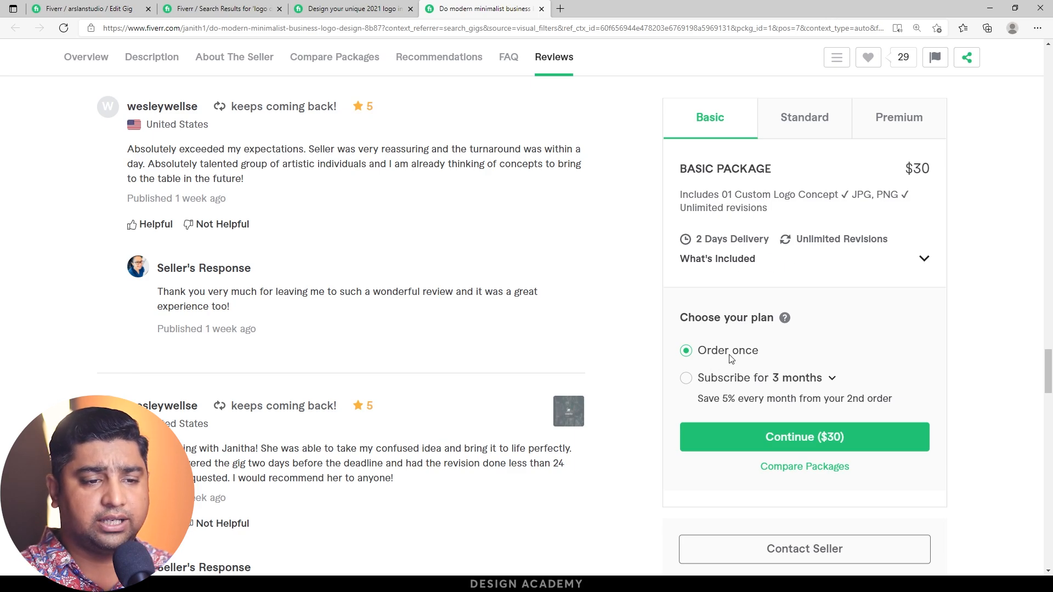
scroll(732, 357, down, 1)
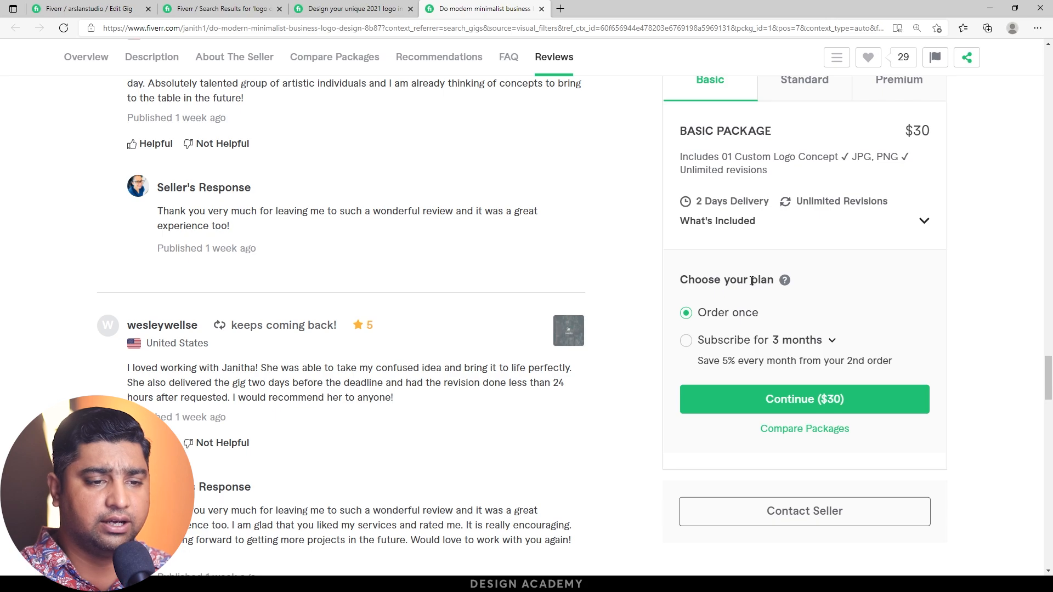
scroll(752, 280, up, 1)
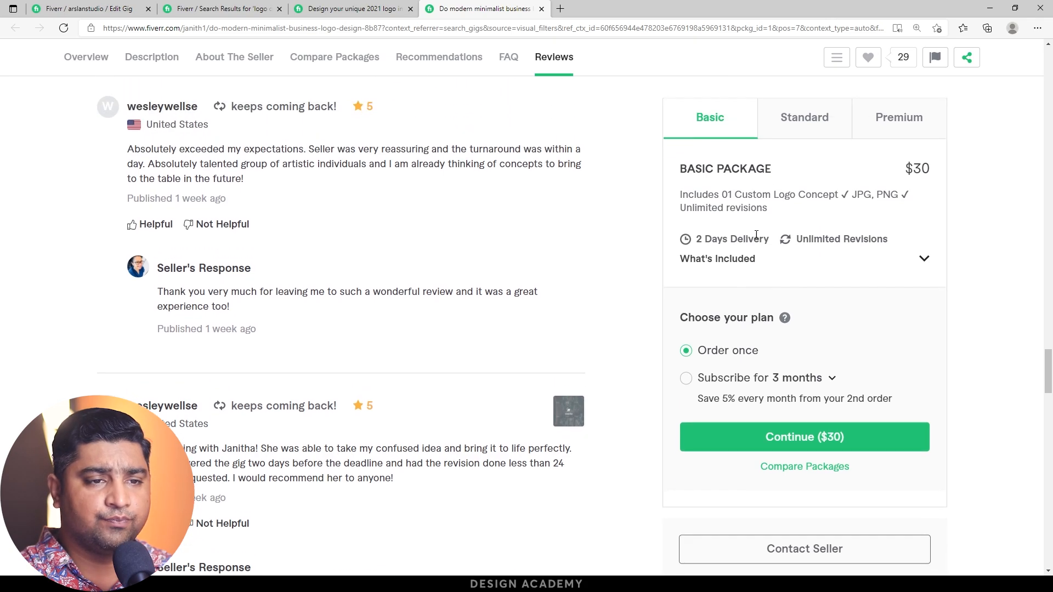
click(786, 134)
click(895, 134)
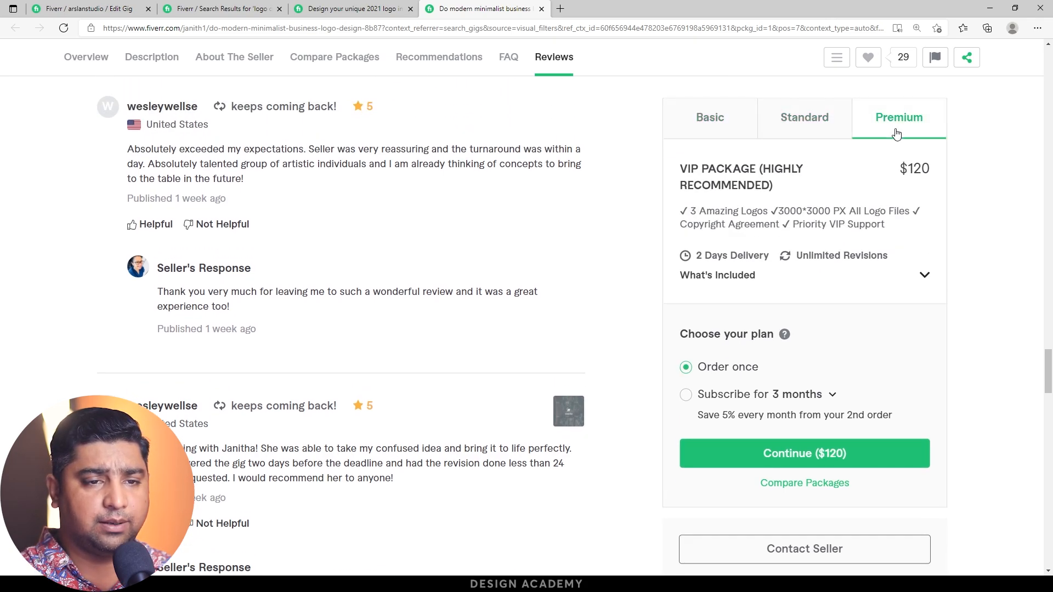
click(800, 135)
click(729, 134)
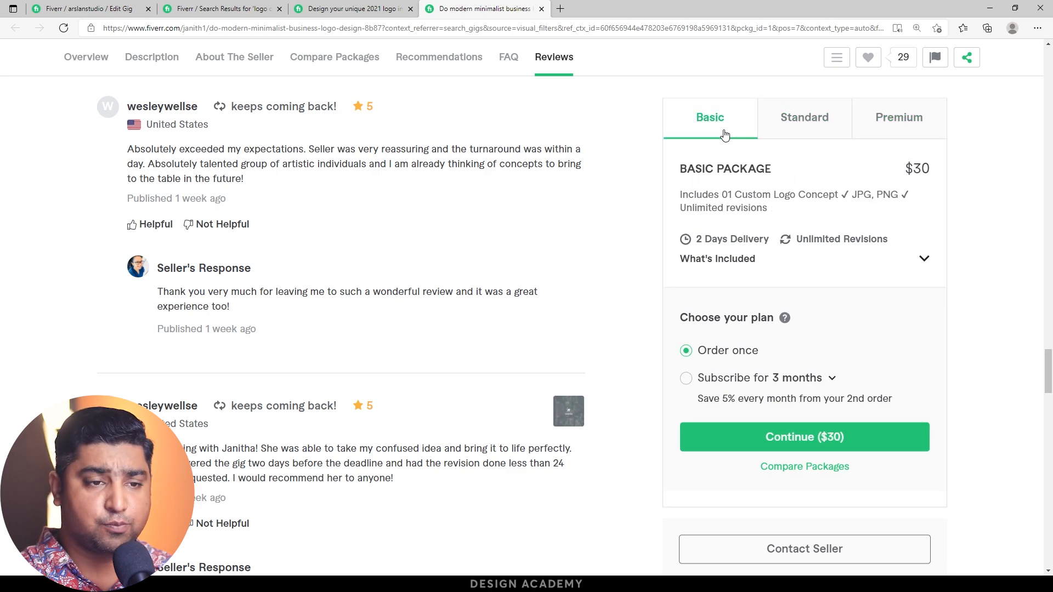
click(817, 127)
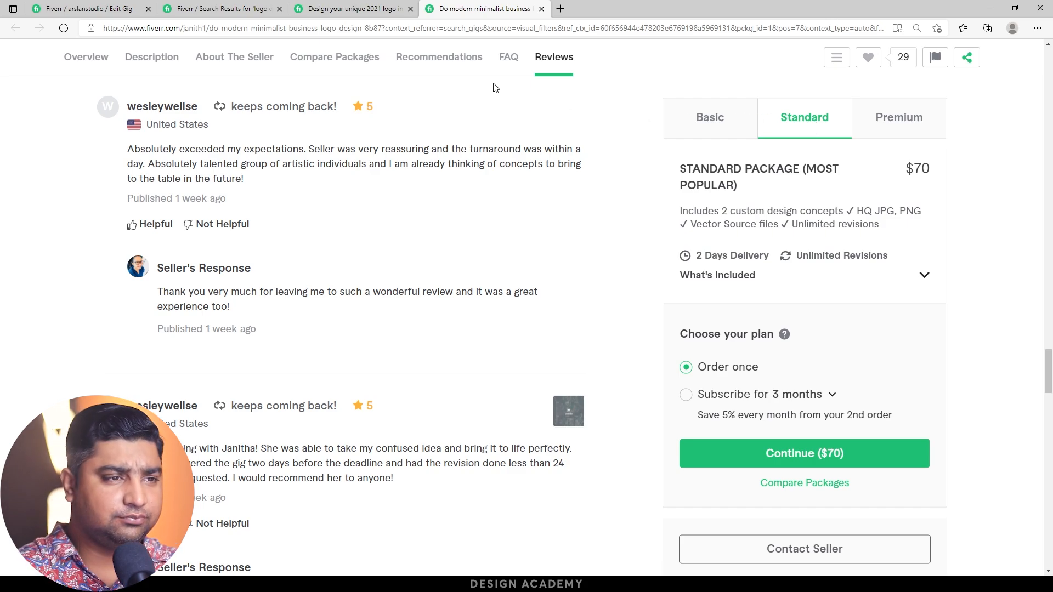
click(97, 5)
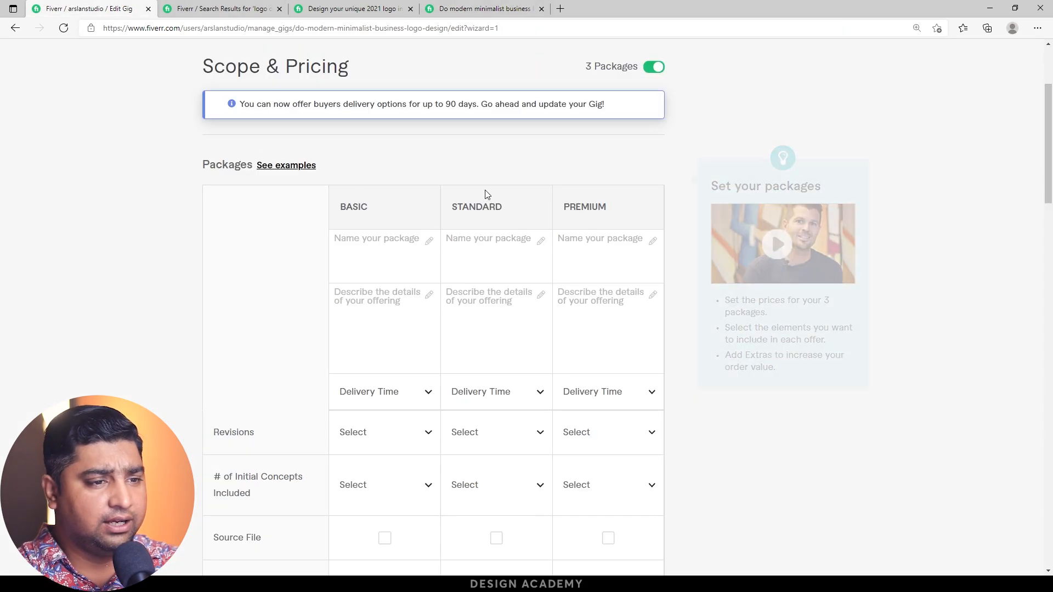
click(359, 253)
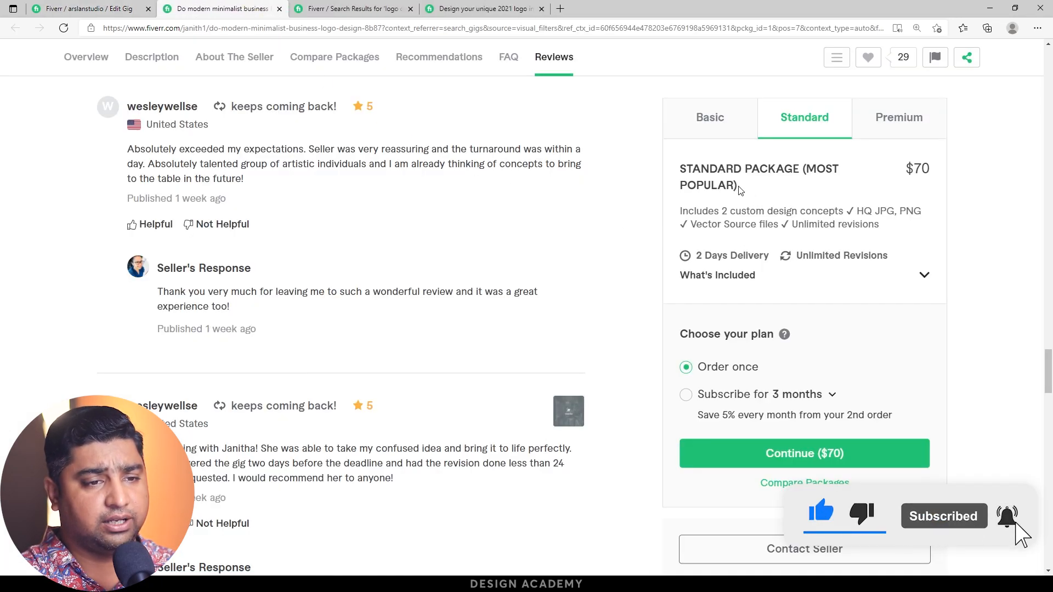
Step: Review how the competitor gig names its Basic, Standard and Premium packages, examining the Premium package title closely
click(718, 118)
click(835, 131)
click(863, 136)
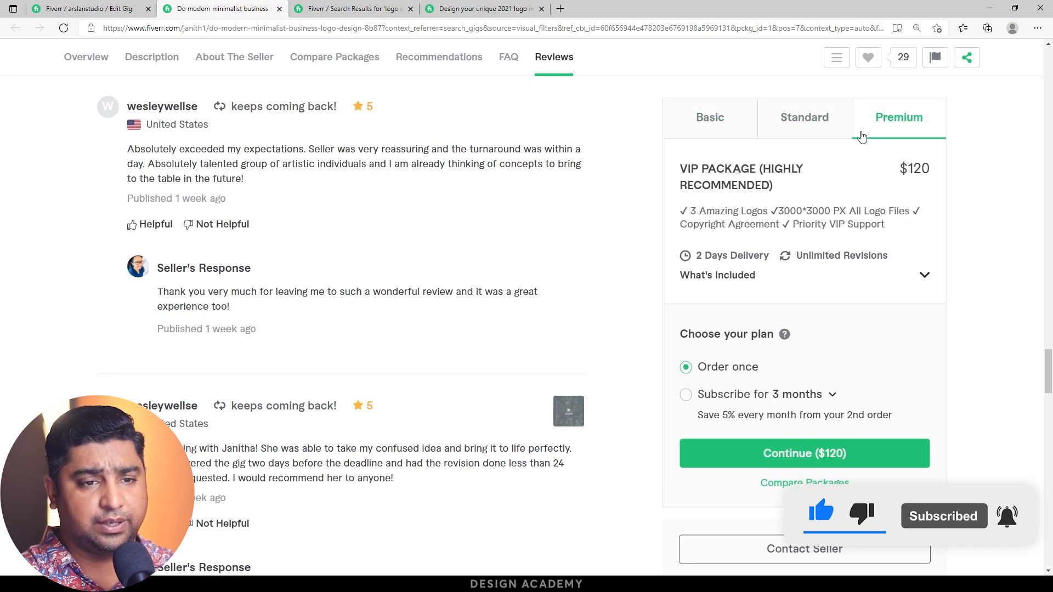
click(127, 10)
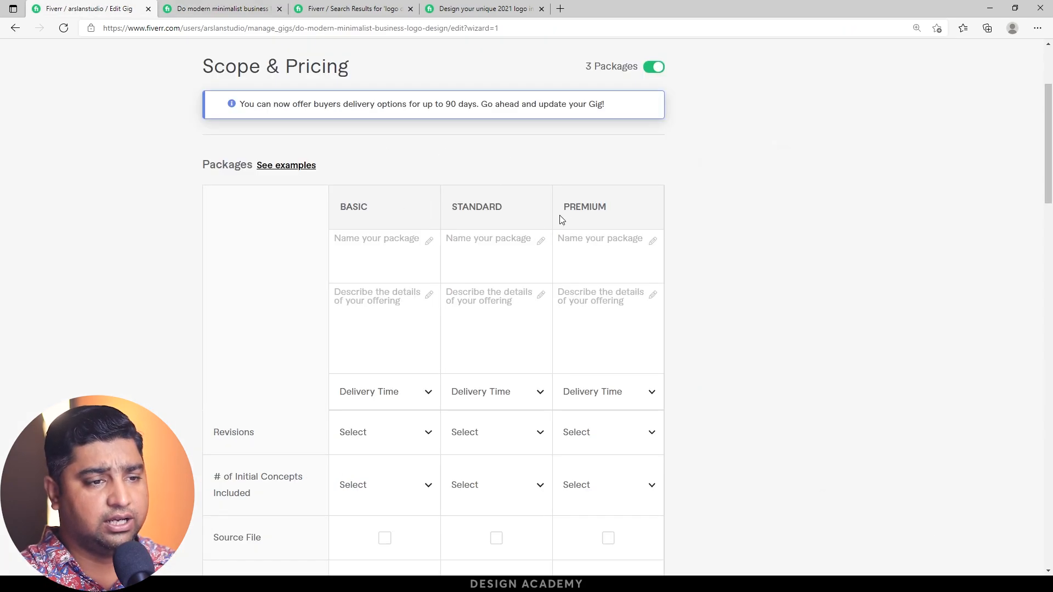
click(219, 9)
drag(776, 188, 693, 176)
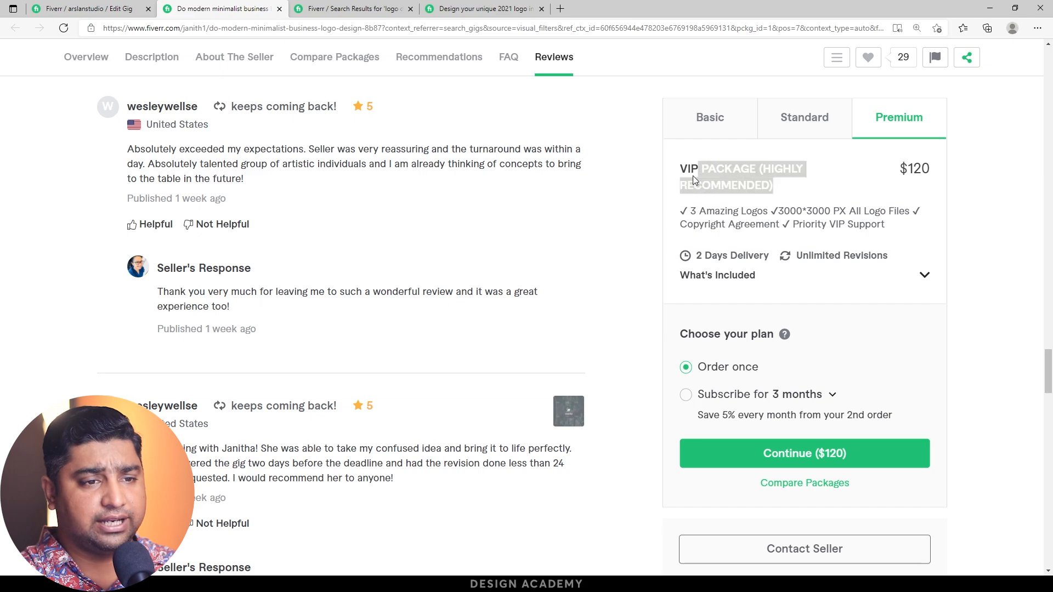
click(682, 171)
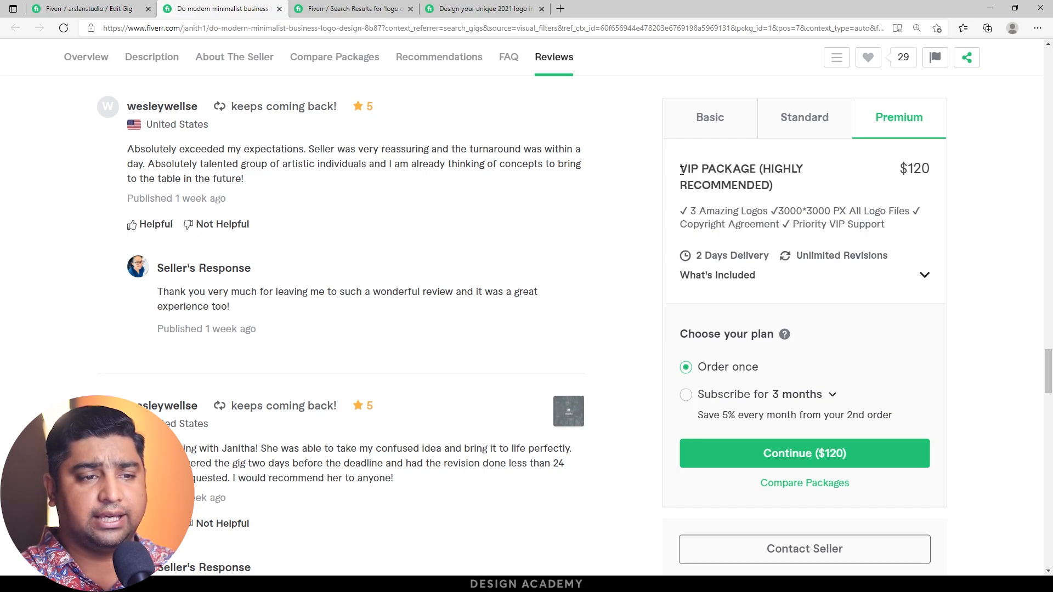
Step: Return to the new gig's pricing table and name the Basic package "1x Logo Design Concept"
click(105, 7)
click(401, 247)
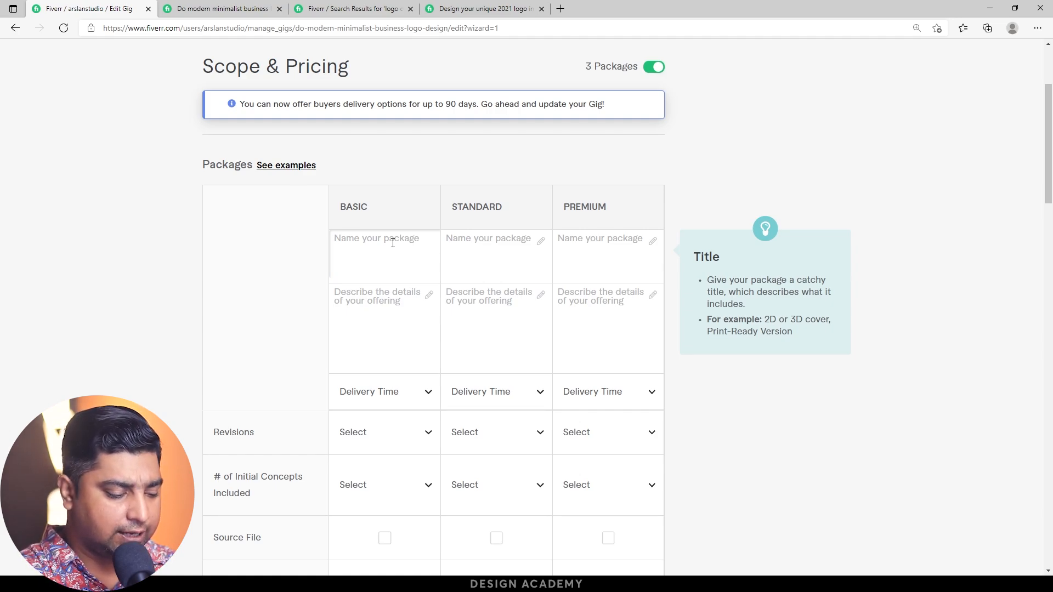
text(1x)
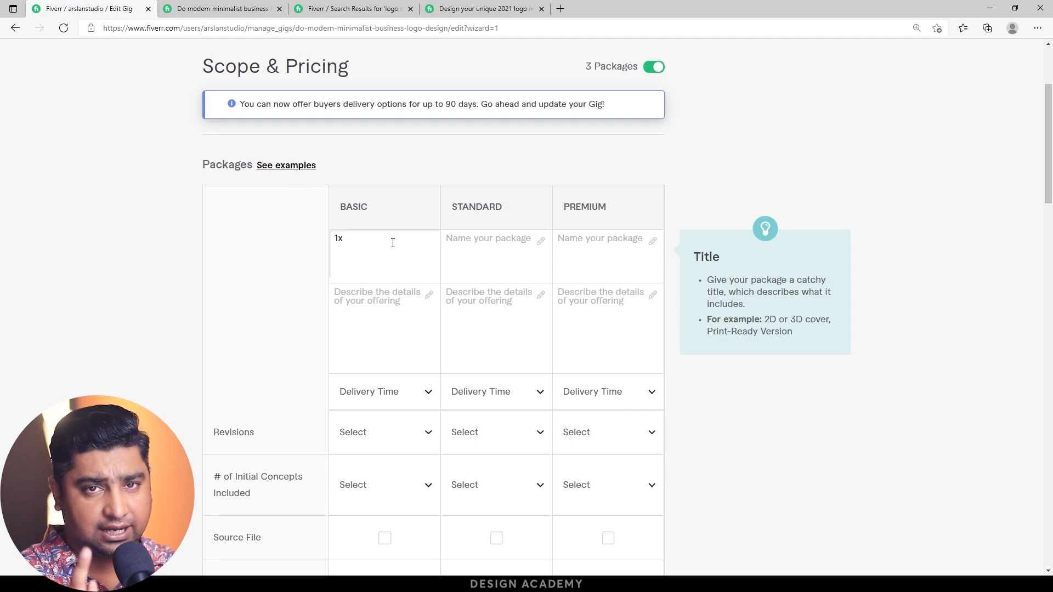
text( Minimal)
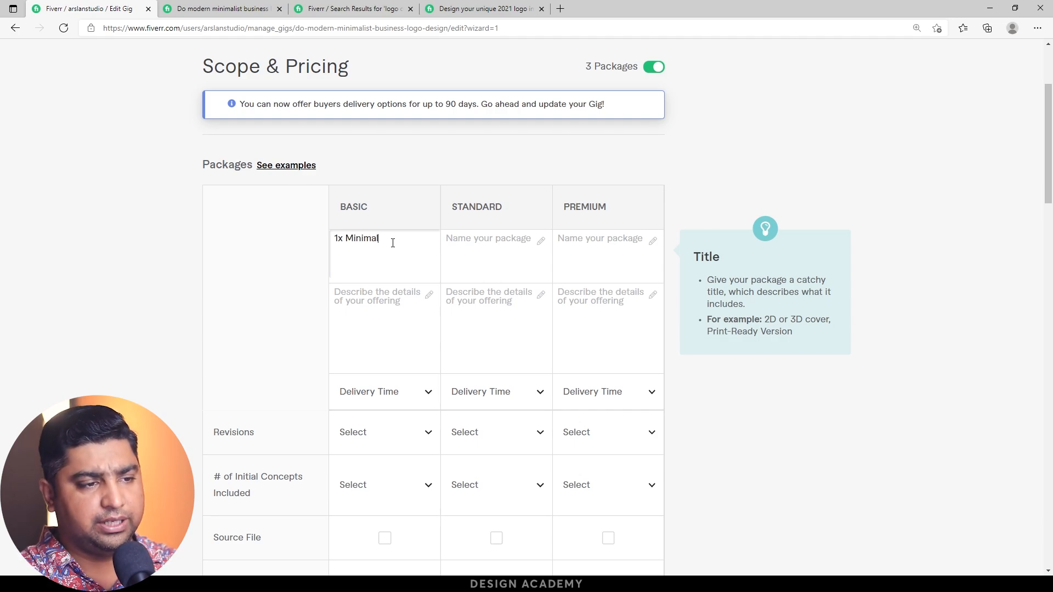
text(ist Logo Desi)
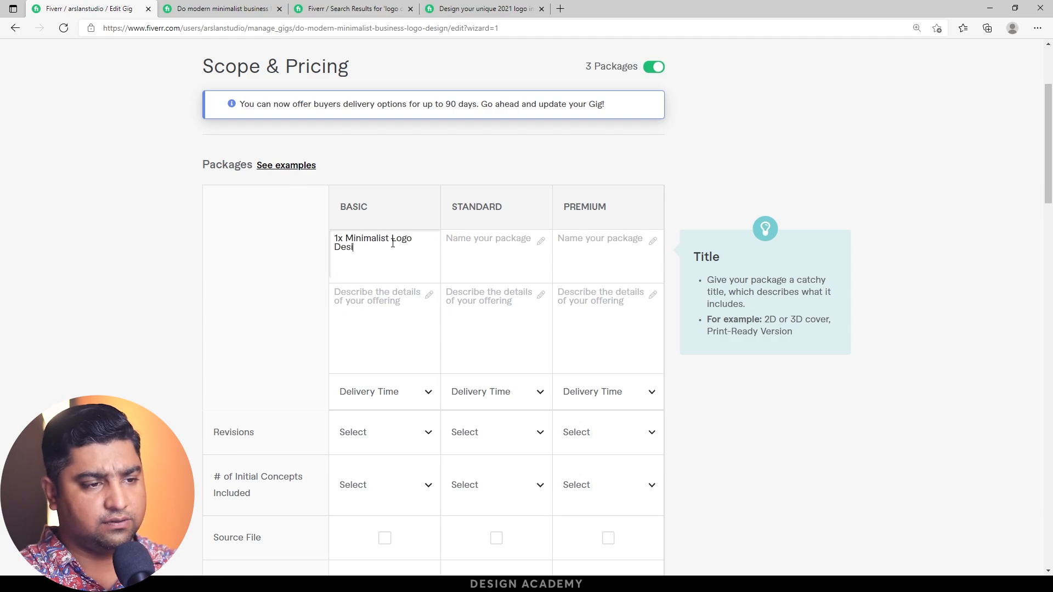
text(gn Concept)
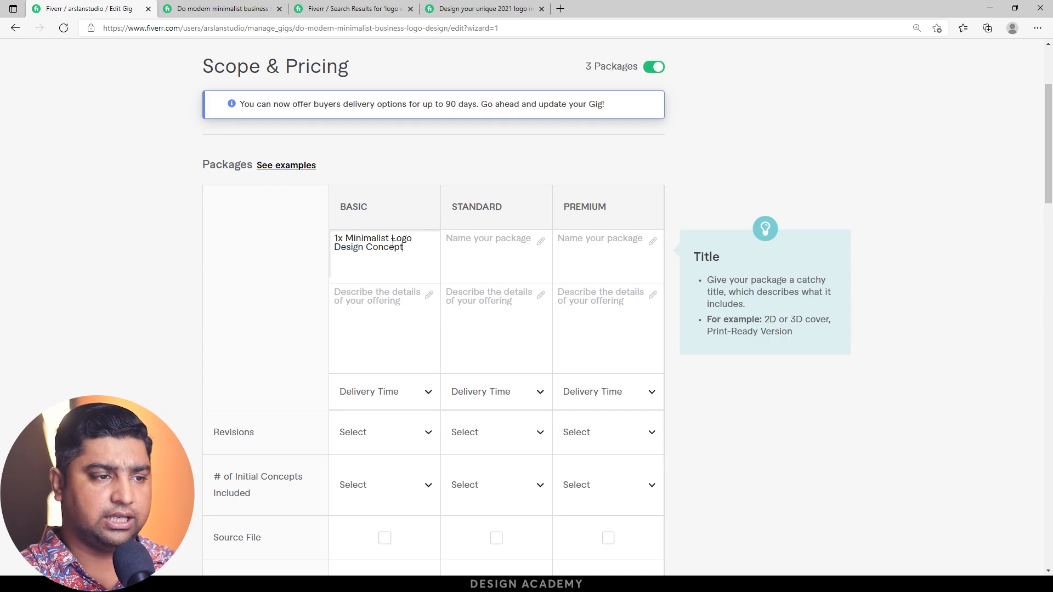
drag(346, 239, 425, 247)
key(BackSpace)
text(L)
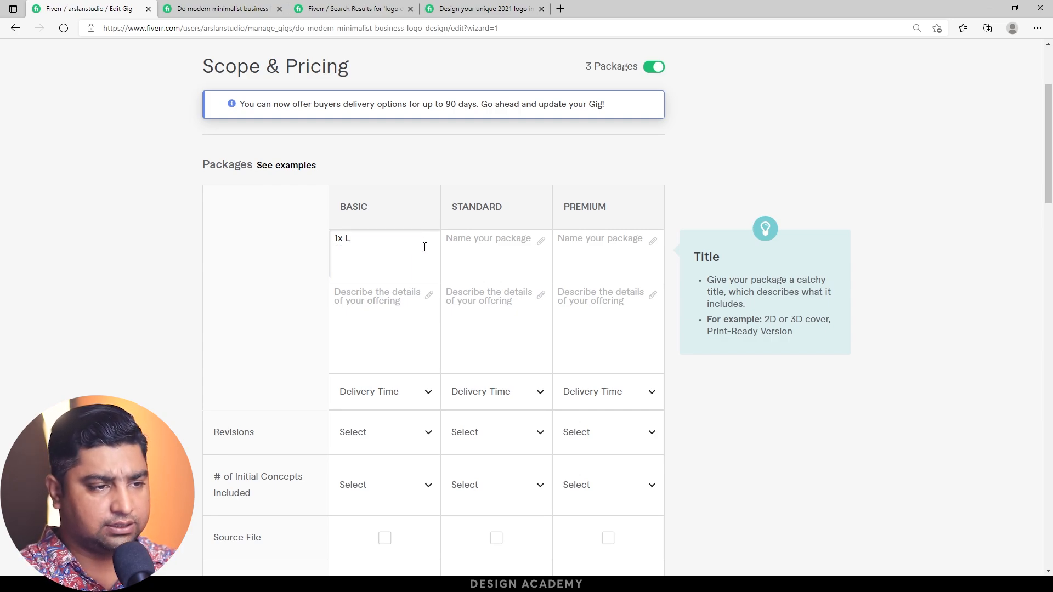
text(ogo Design Concept)
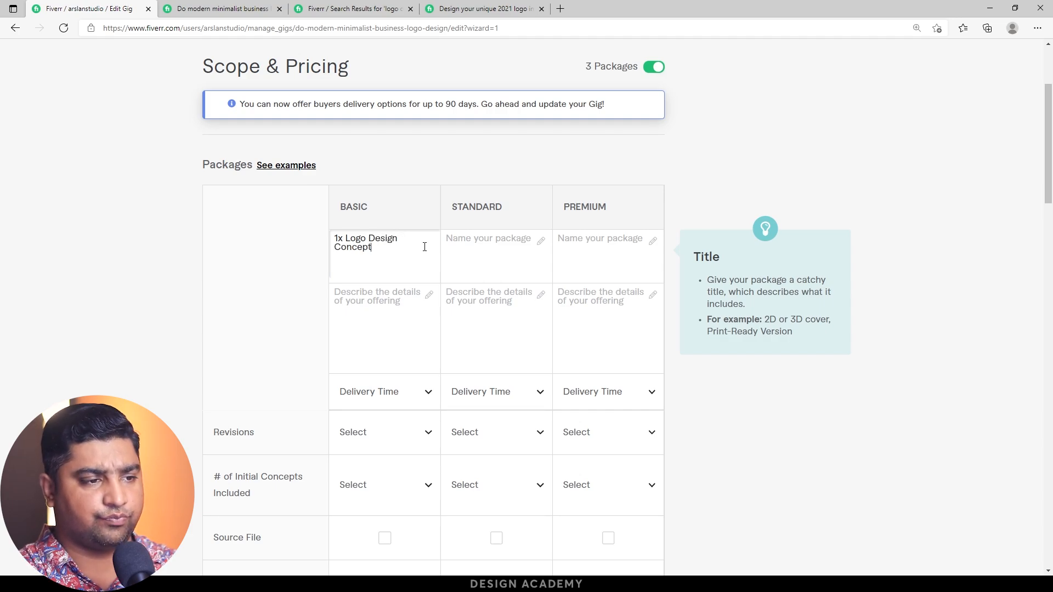
Step: Copy the Basic package name into the Standard and Premium package names
key(ctrl+a)
key(ctrl+c)
click(492, 252)
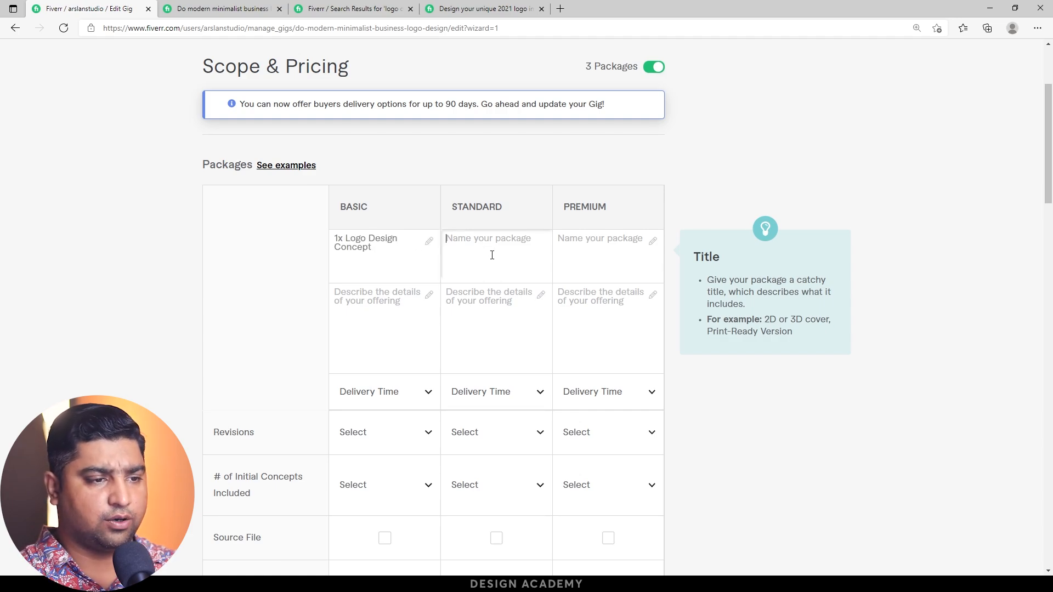
key(ctrl+v)
click(597, 251)
key(ctrl+v)
Step: Change the quantity in the package names to 2x for Standard and 4x for Premium
click(450, 236)
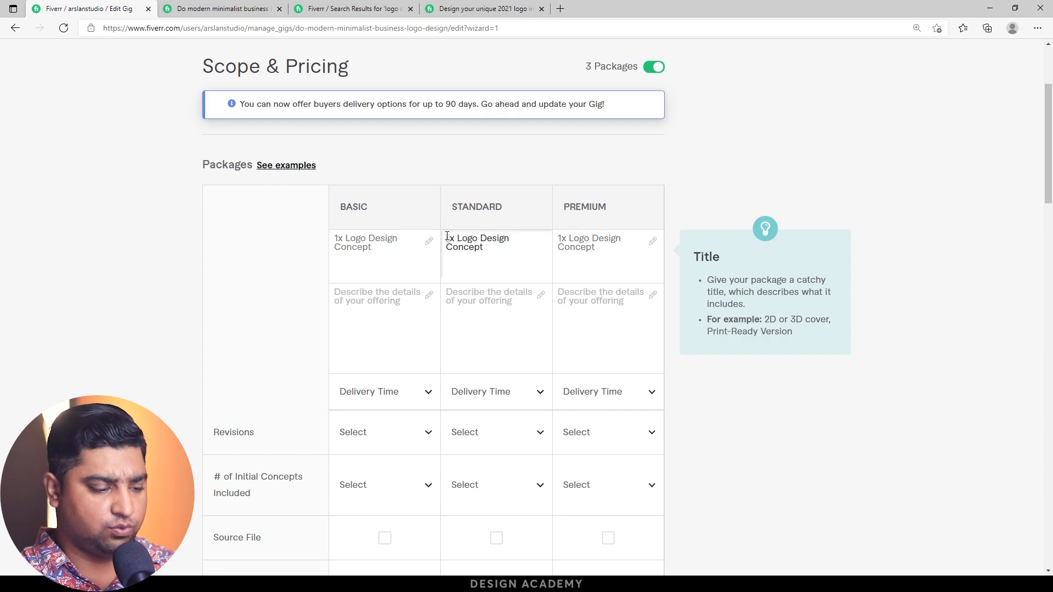
text(2)
key(Delete)
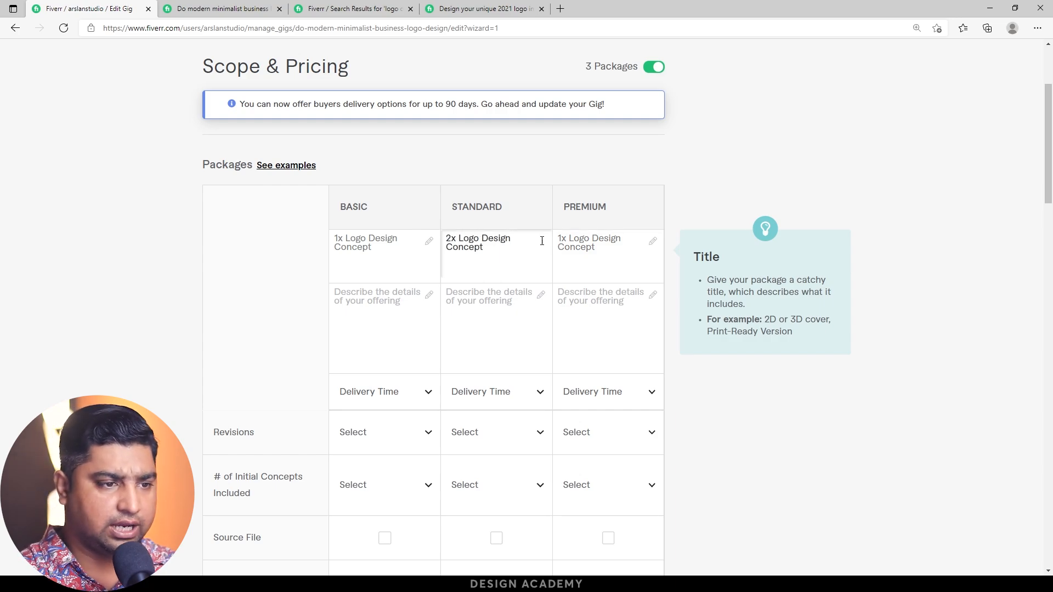
click(563, 239)
key(BackSpace)
text(4)
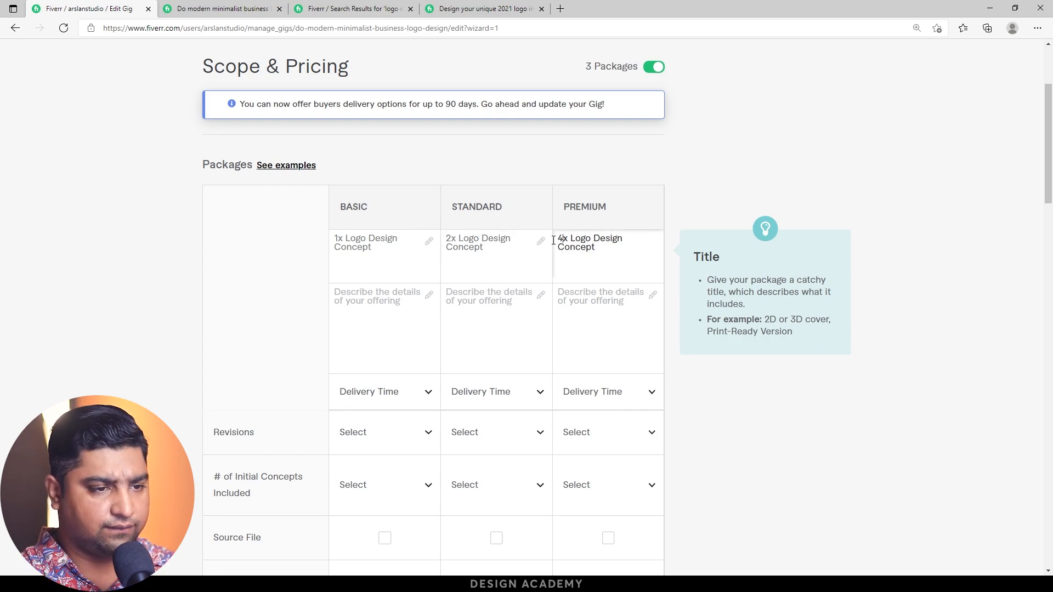
click(224, 276)
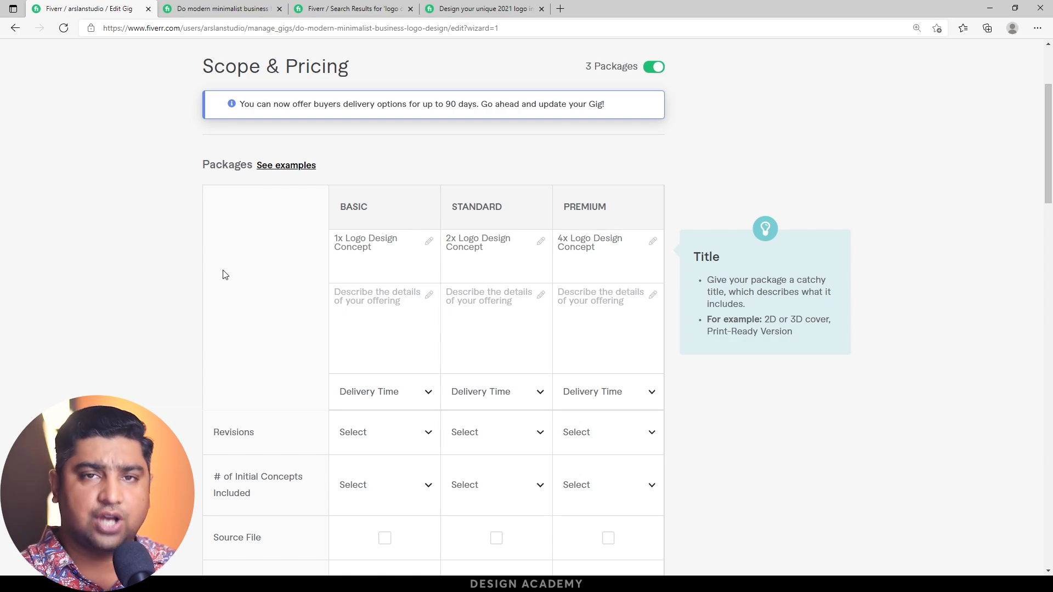
Step: Make "Concept" plural in the Standard and Premium package names so they end in "Concepts"
click(493, 254)
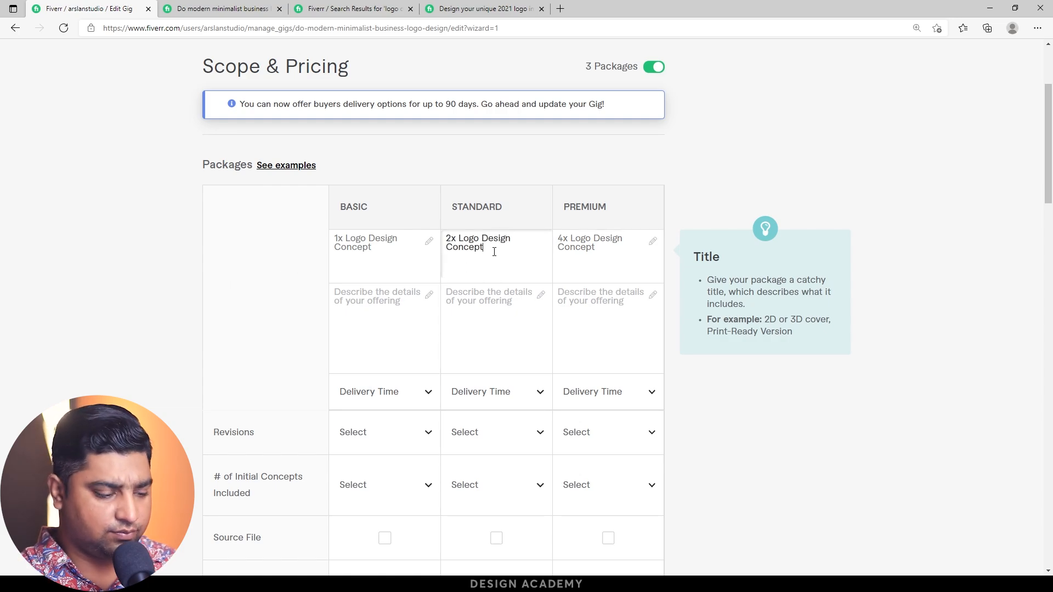
text(s)
click(601, 247)
text(s)
click(204, 303)
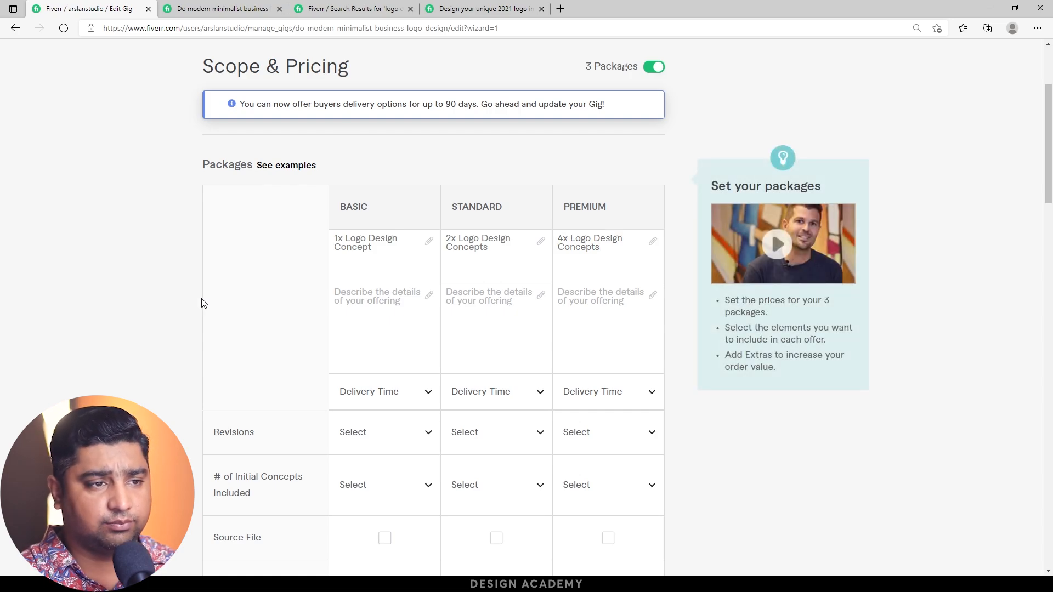
Step: Check the competitor gig's Standard and Premium titles for reference and append "(popular)" to the new gig's Standard package name
key(ctrl+Tab)
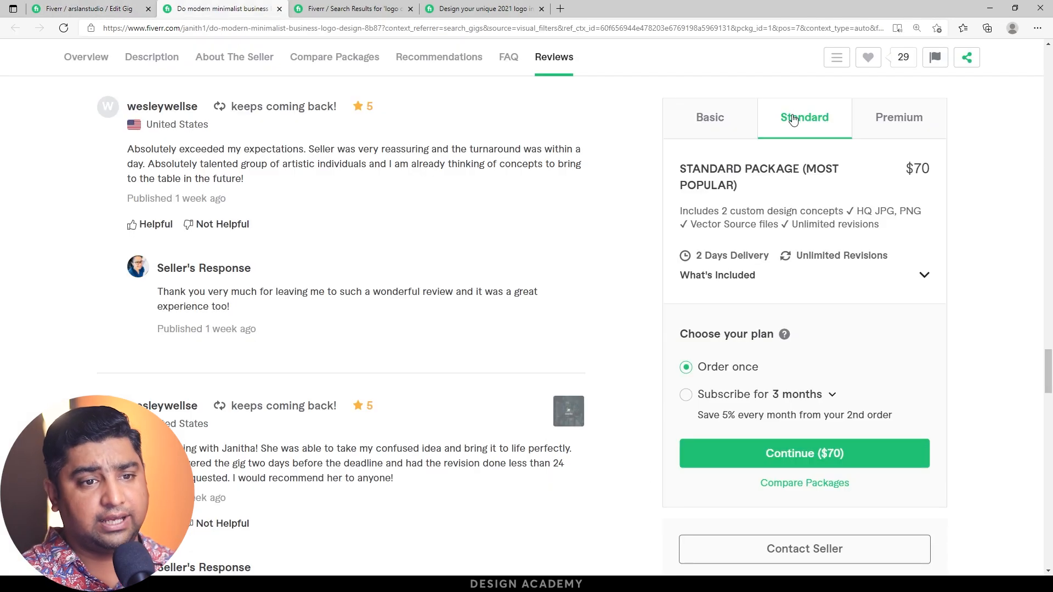
click(897, 132)
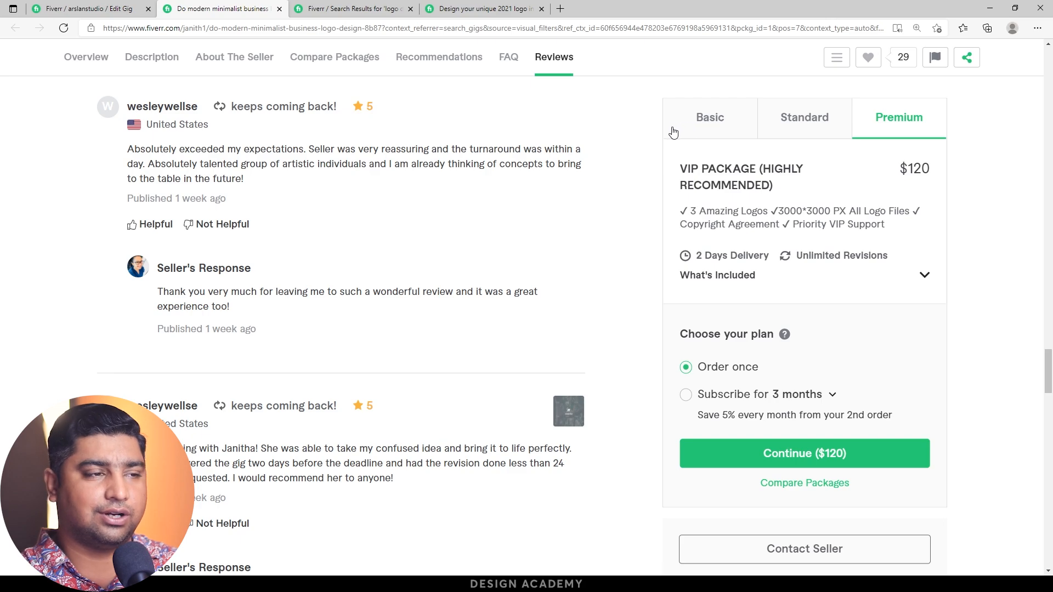
click(77, 8)
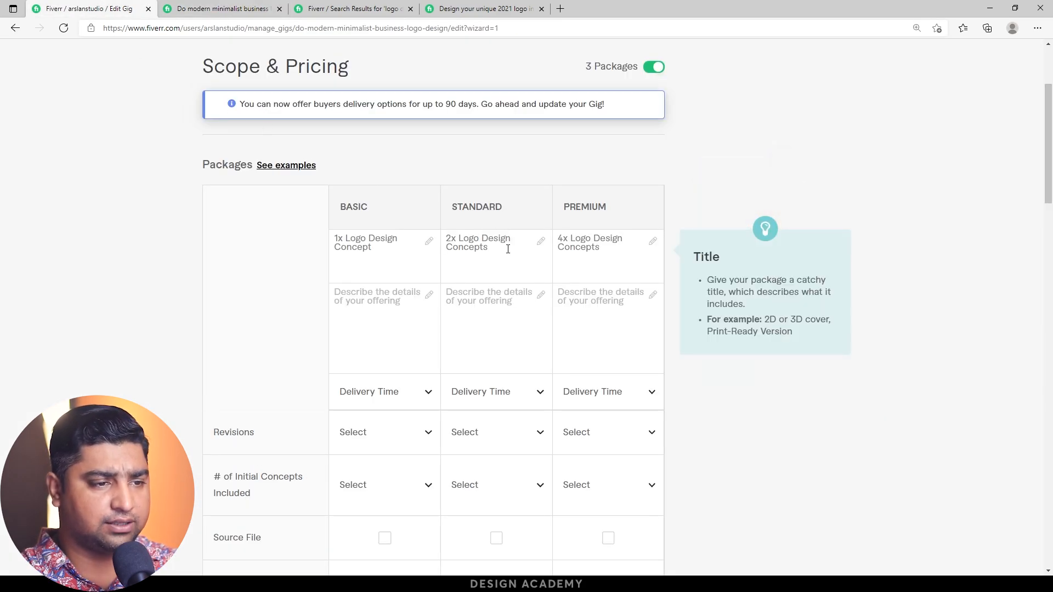
click(541, 241)
text(()
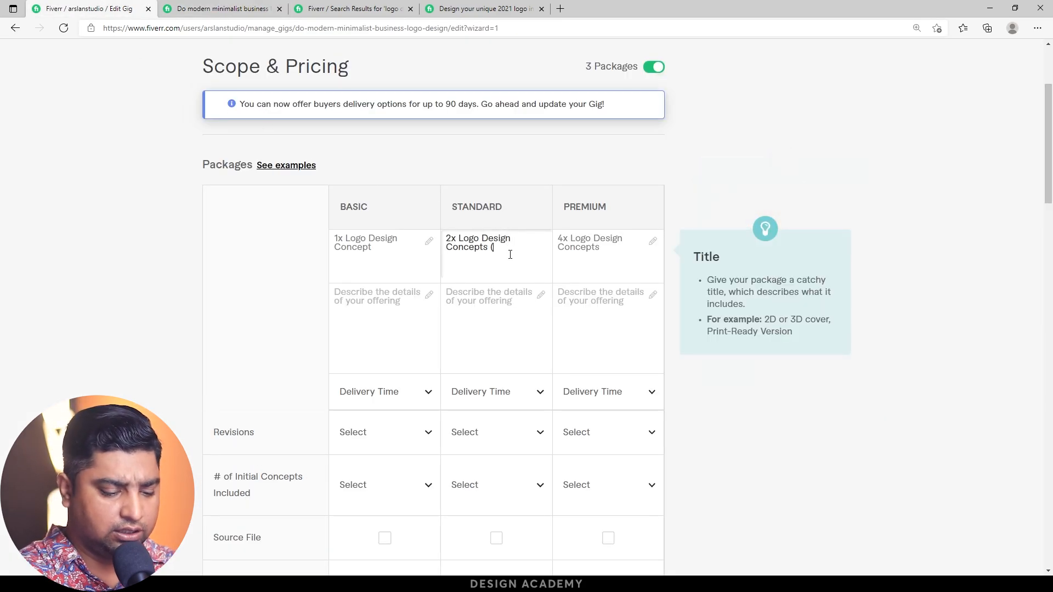
text(popular))
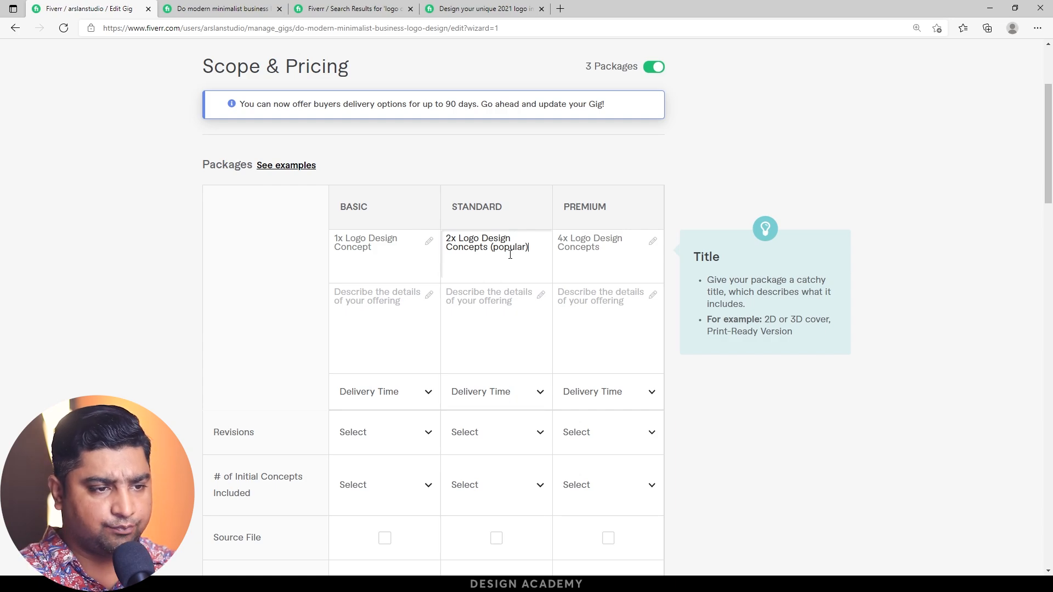
Step: Describe the Basic package as "1 Minimalist Logo Design Concept with Source, JPG, PNG", correcting the misspelled "Concept"
click(354, 309)
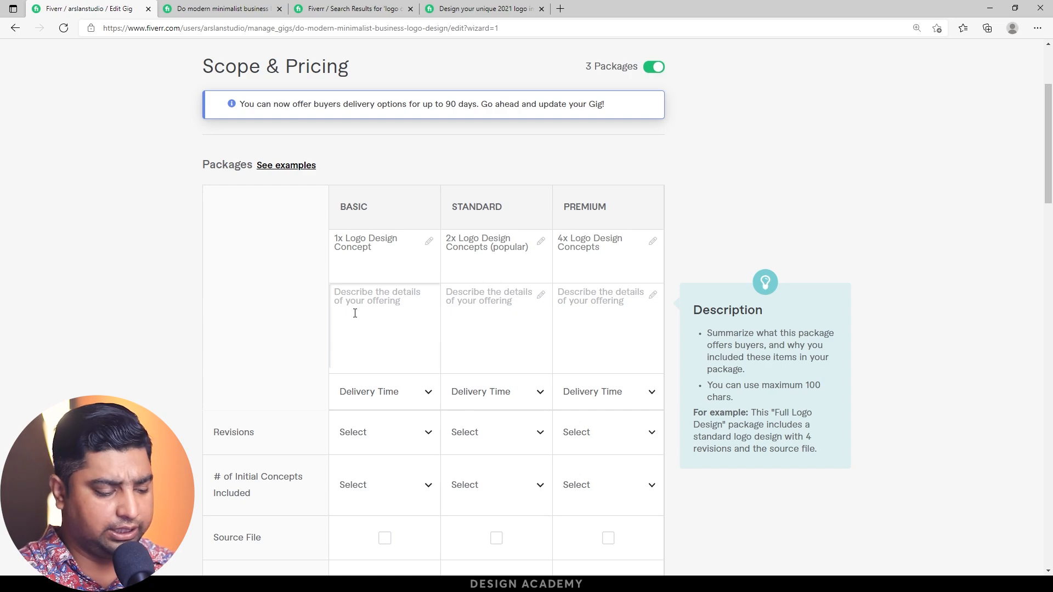
text(1)
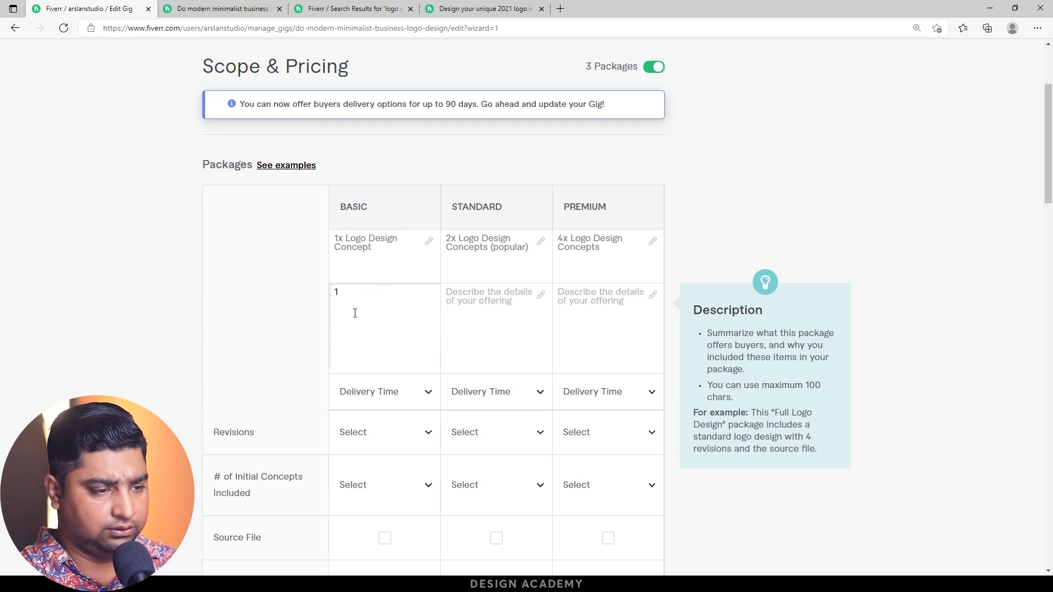
text( Min)
text(imalist L)
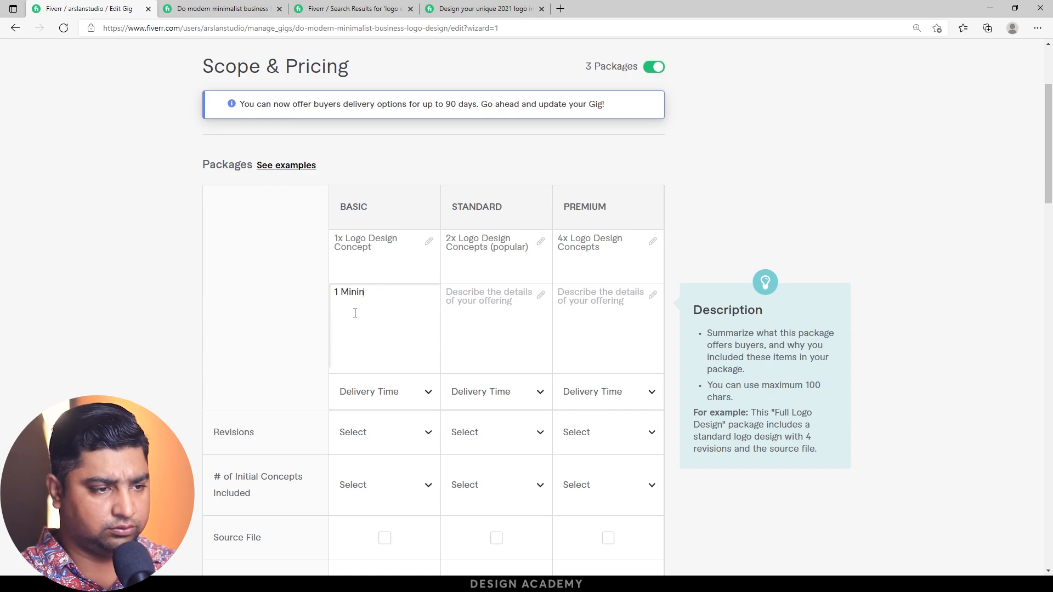
text(ogo )
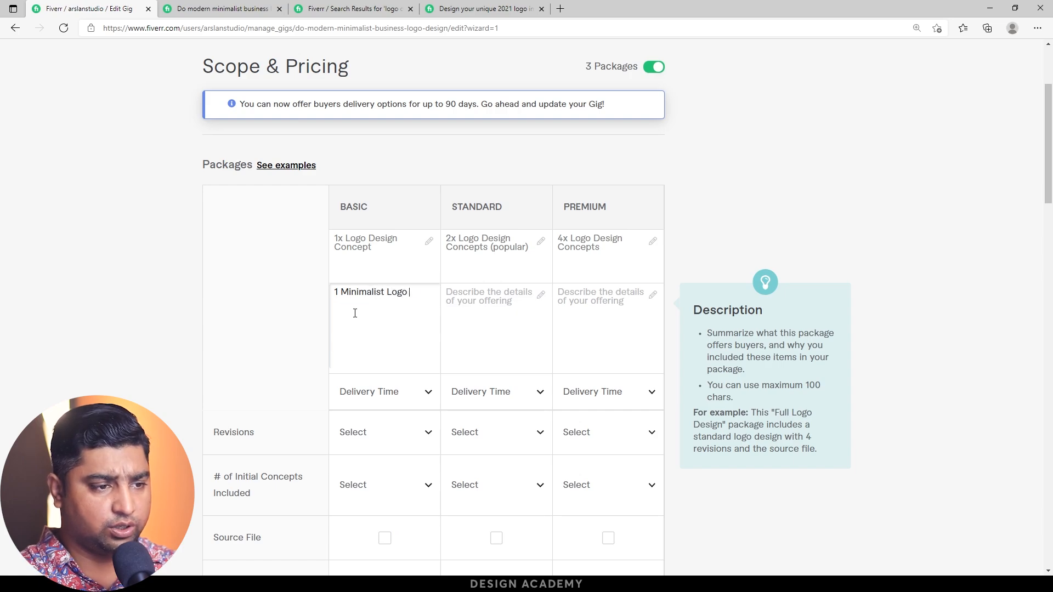
text(Design Cocnept with)
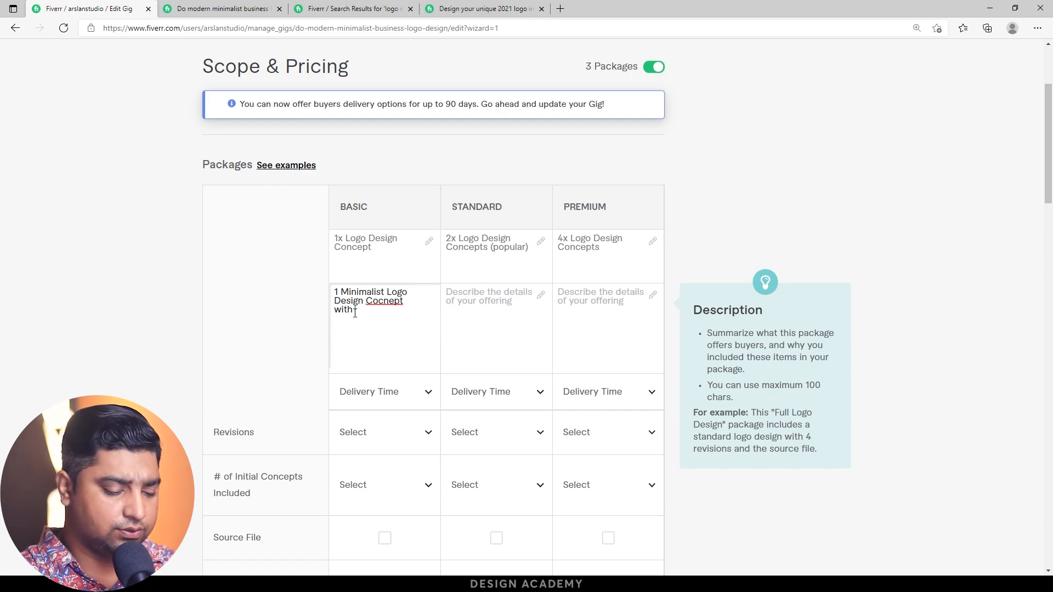
text( Source)
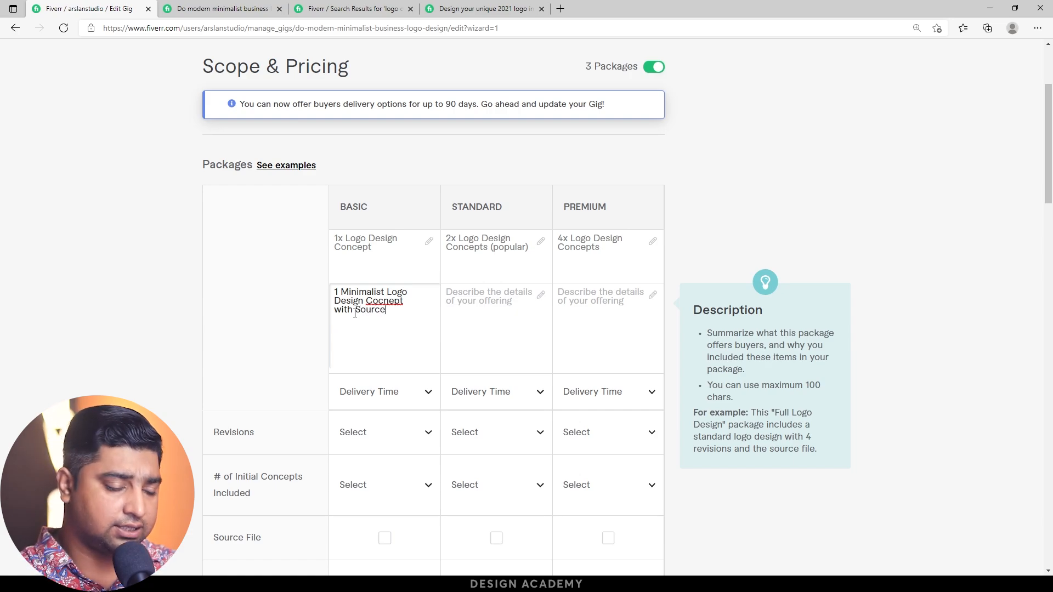
text(, JPH)
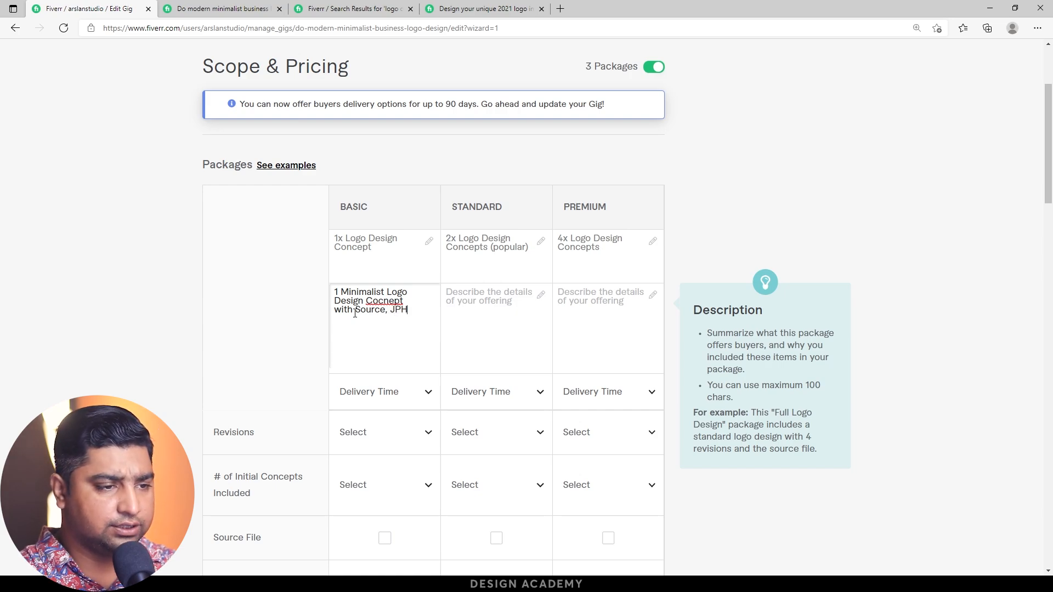
key(BackSpace)
key(BackSpace)
key(BackSpace)
text(G, PNG)
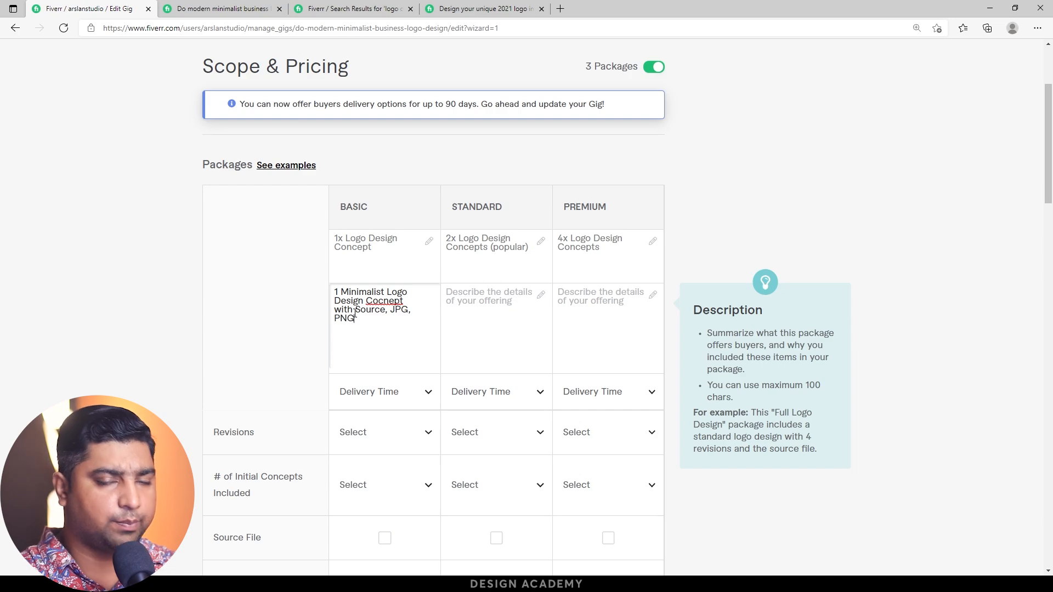
right_click(391, 307)
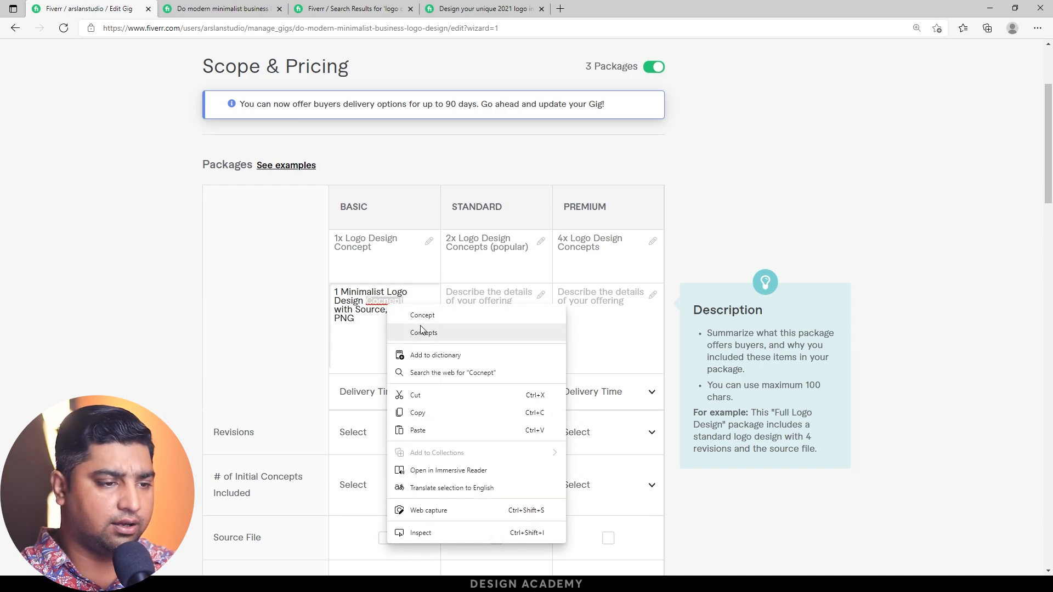
click(417, 318)
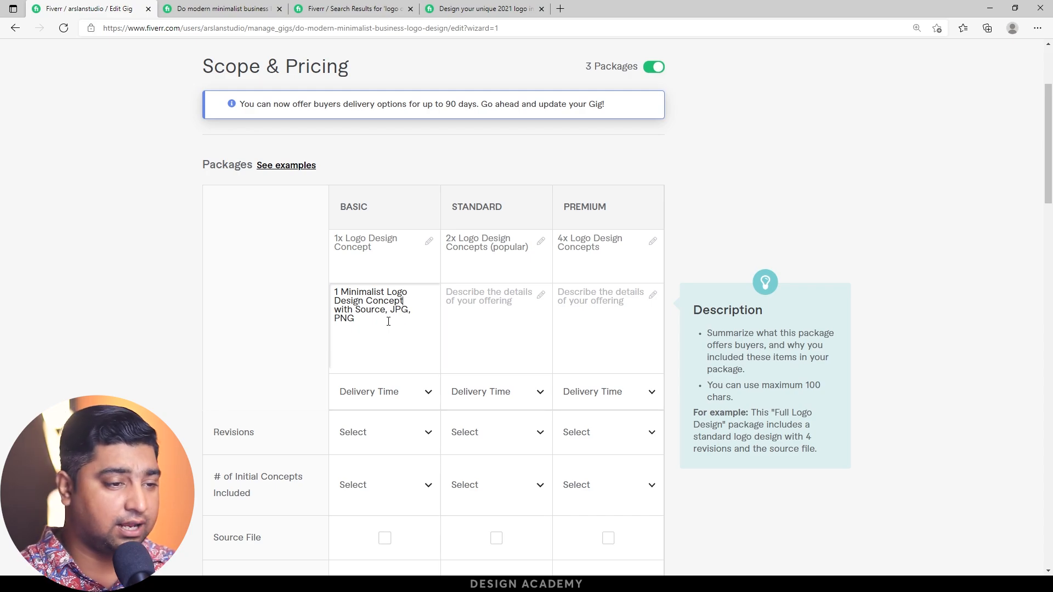
Step: Copy the Basic package description into the Standard and Premium descriptions
key(ctrl+a)
key(ctrl+c)
click(492, 321)
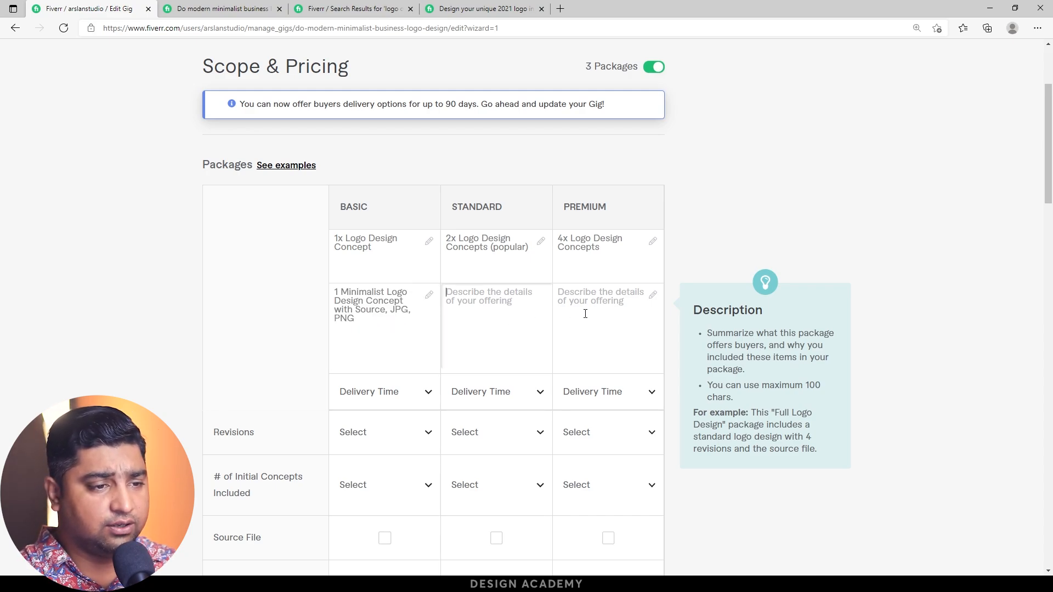
key(ctrl+v)
click(602, 308)
key(ctrl+v)
Step: Edit the Standard package description to begin "2 Minimalist Logo Design Concepts"
click(448, 294)
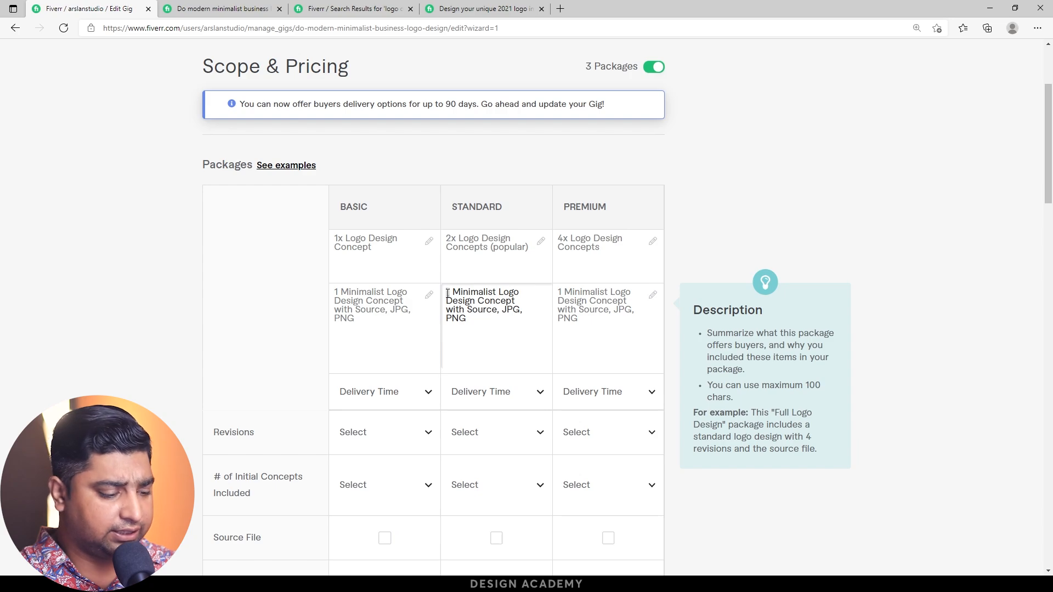
key(BackSpace)
text(2)
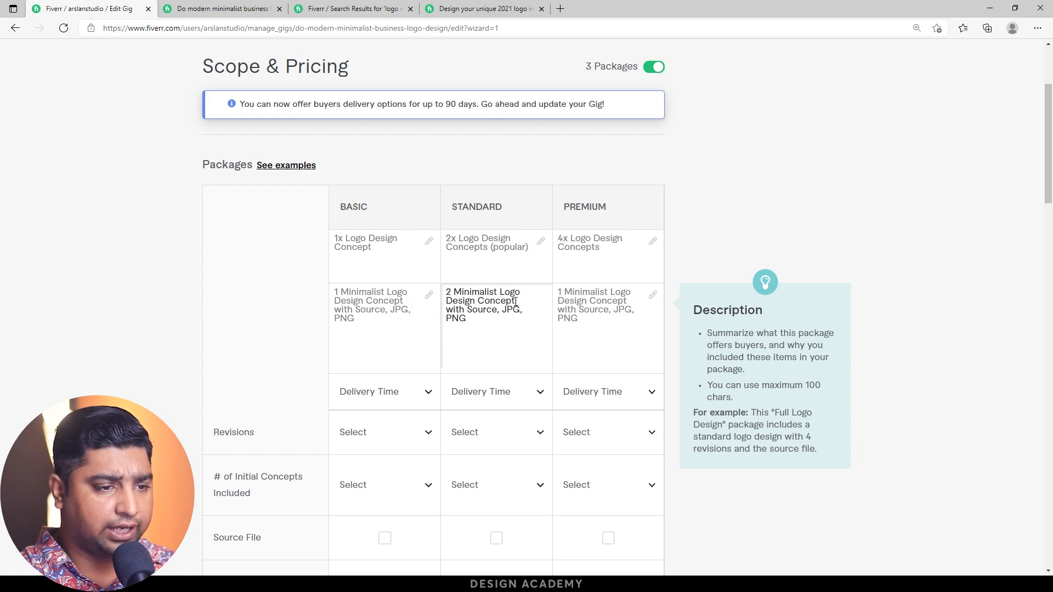
click(516, 301)
text(s)
Step: Edit the Premium package description to begin "4 Minimalist Logo Design Concepts"
click(560, 295)
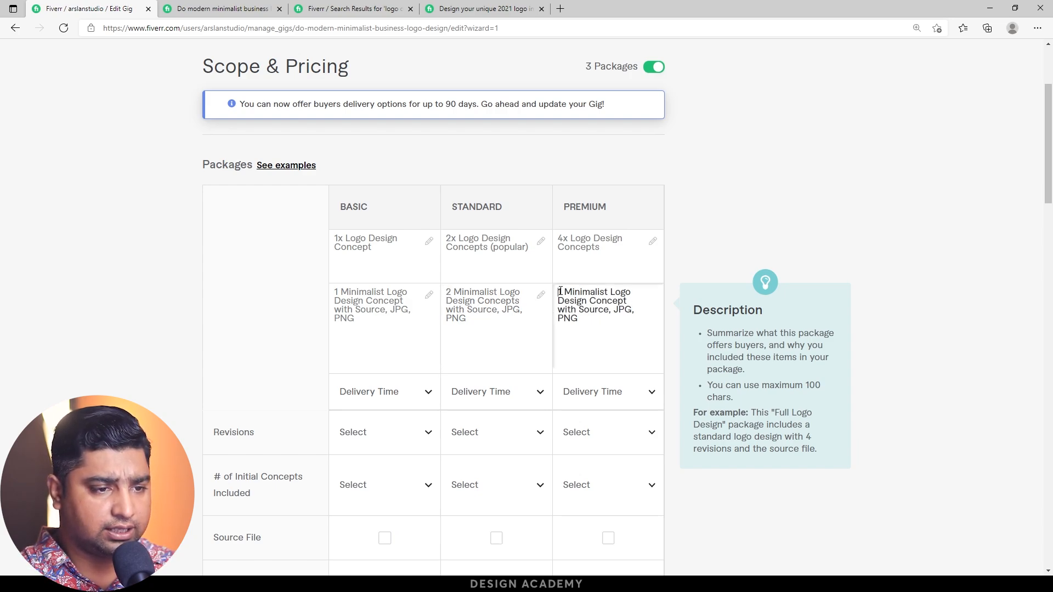
key(BackSpace)
text(4)
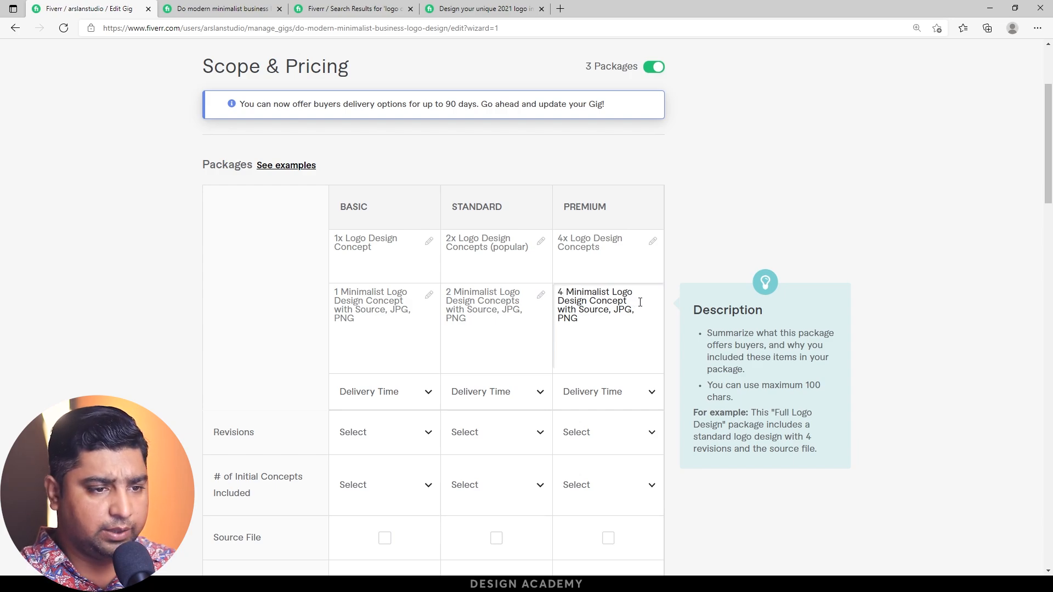
click(640, 302)
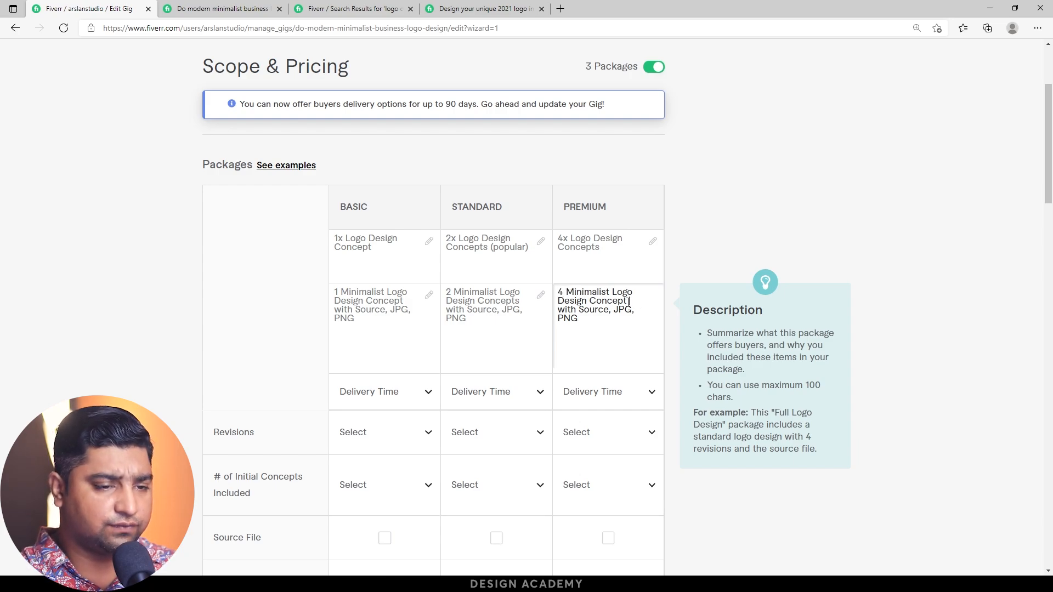
text(s)
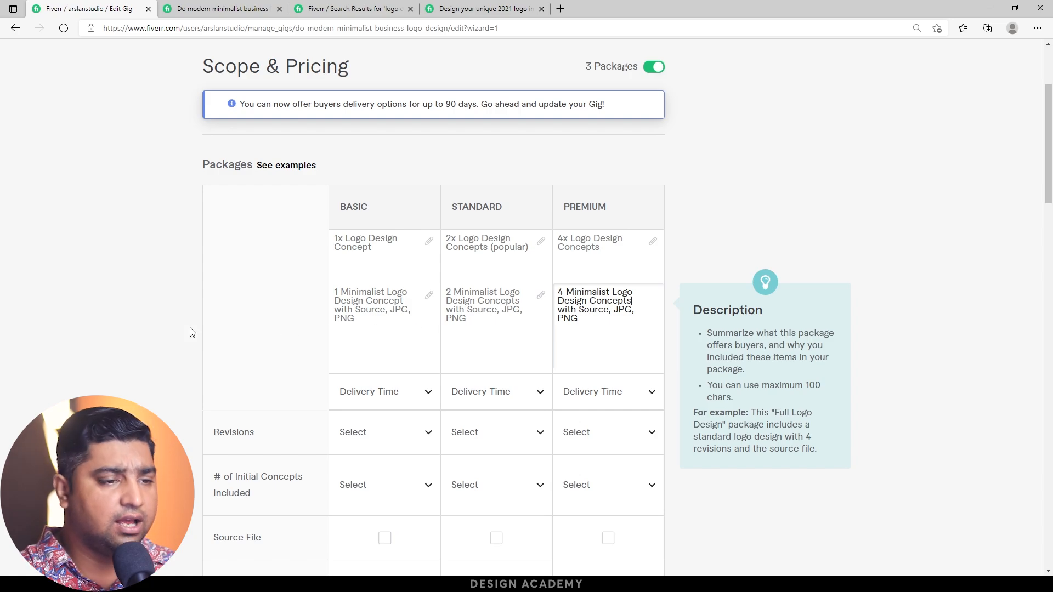
click(225, 311)
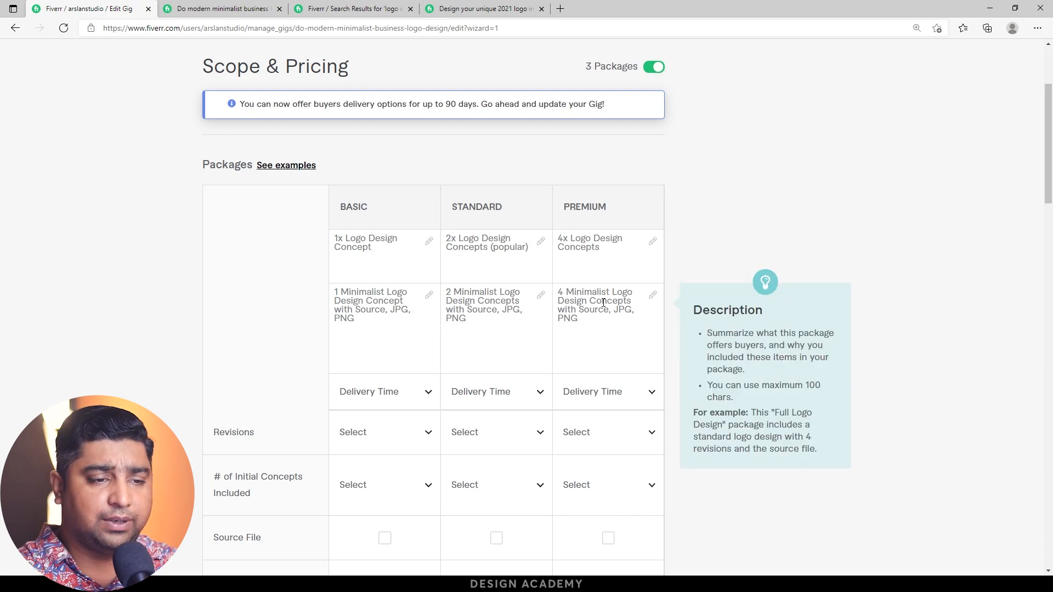
Step: Review the competitor gig's Standard package alongside the new gig's delivery, revision and feature options
key(ctrl+Tab)
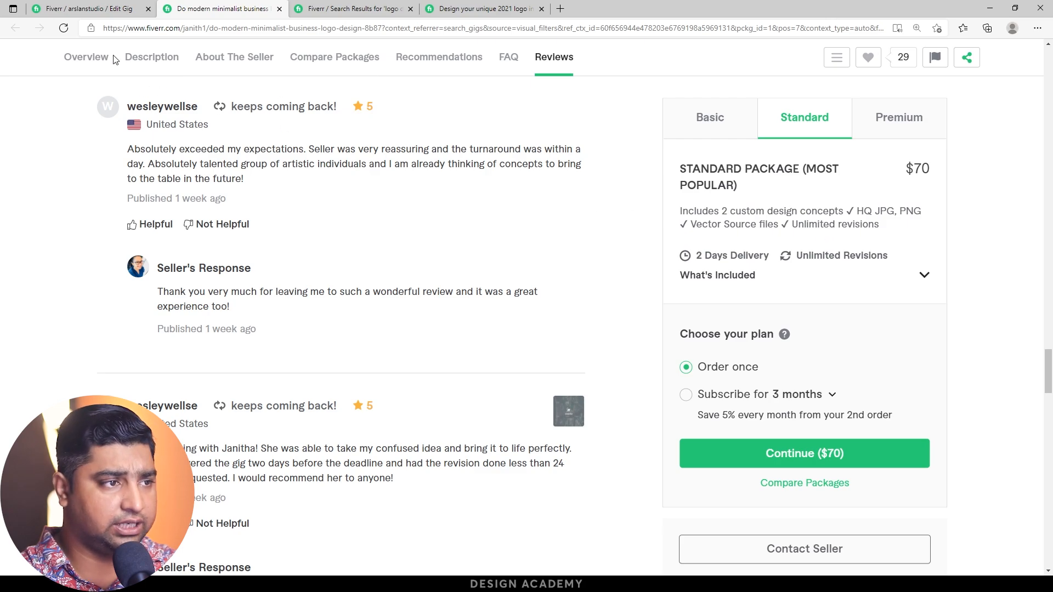
click(97, 9)
scroll(228, 153, down, 3)
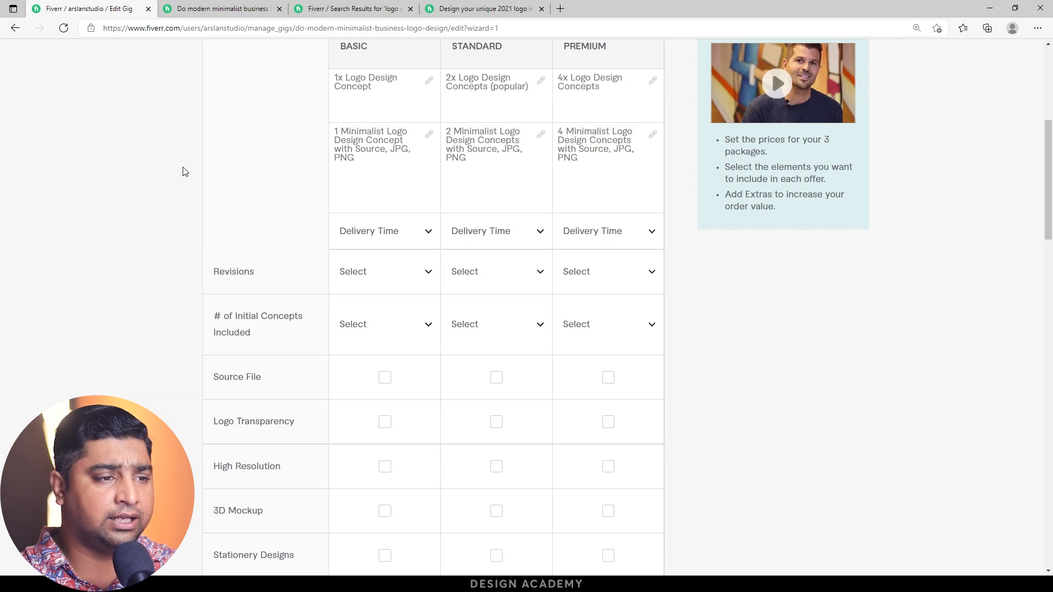
scroll(159, 181, up, 2)
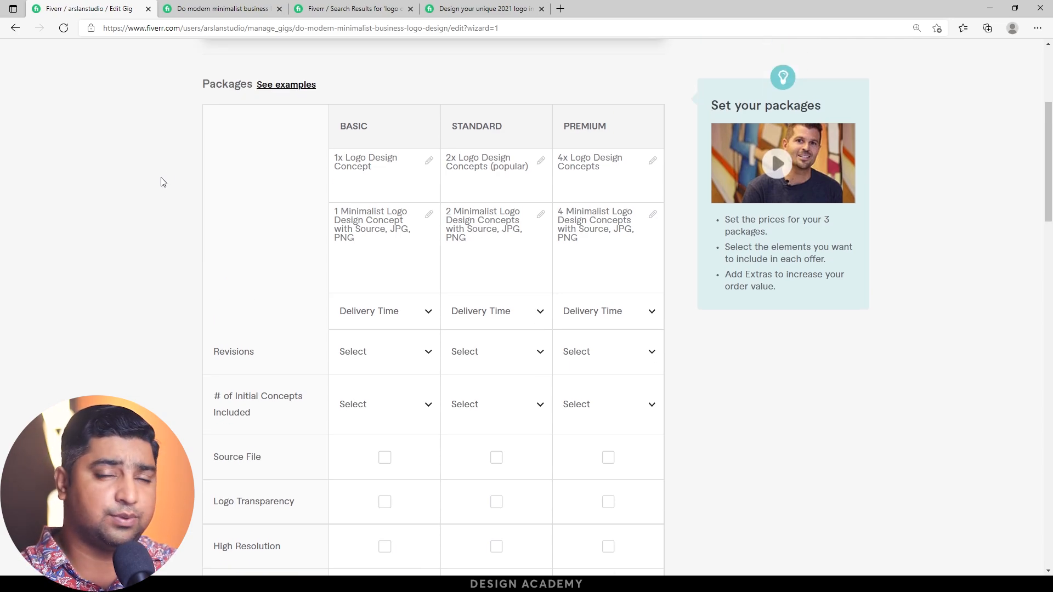
scroll(162, 181, down, 3)
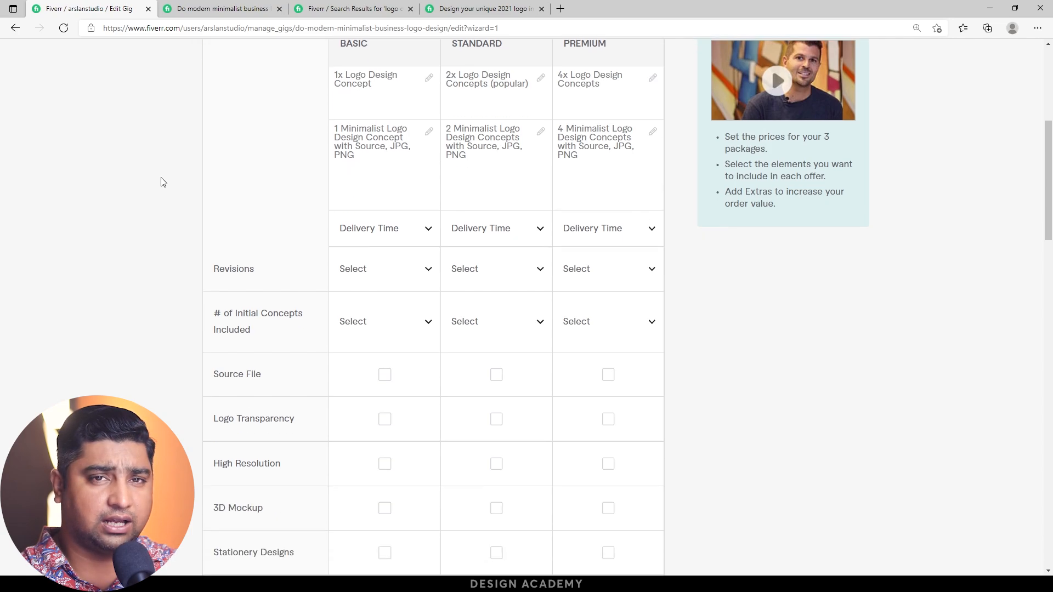
click(220, 9)
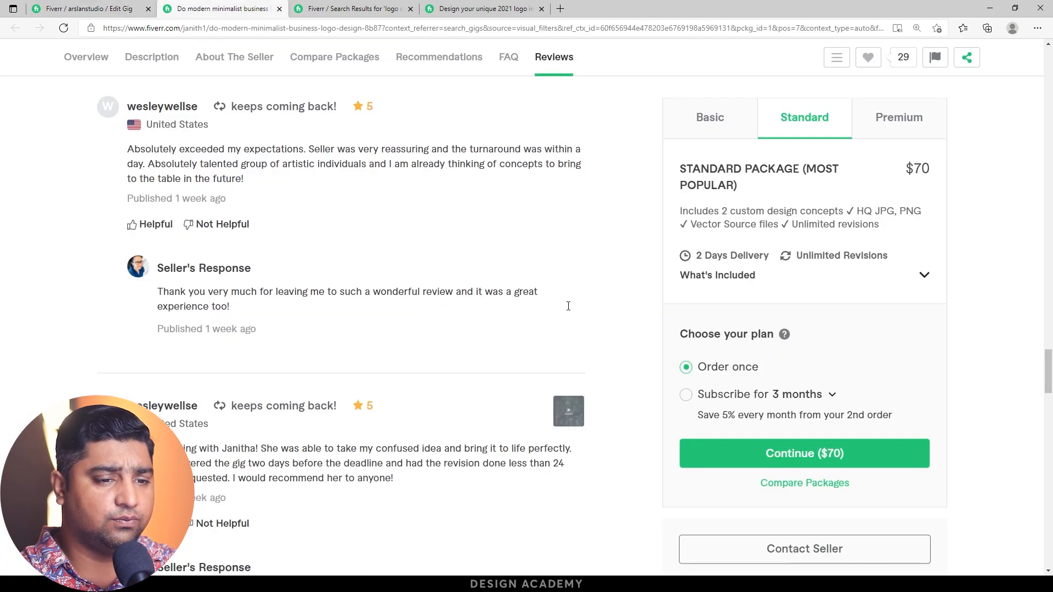
click(83, 10)
Step: Set the delivery time of the Basic, Standard and Premium packages to 1 day Delivery
scroll(126, 170, down, 1)
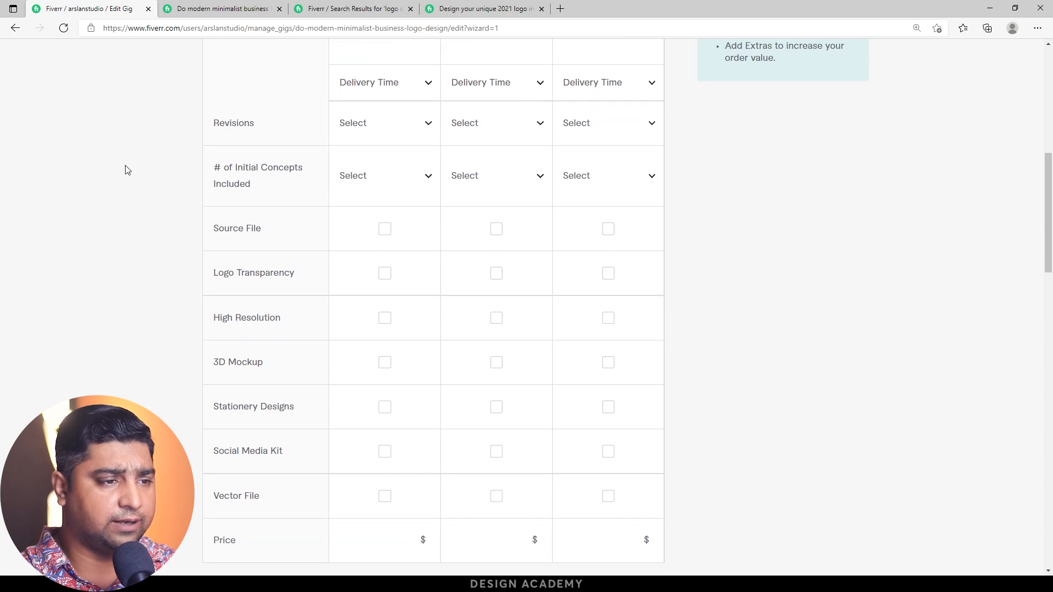
scroll(256, 282, up, 4)
click(406, 320)
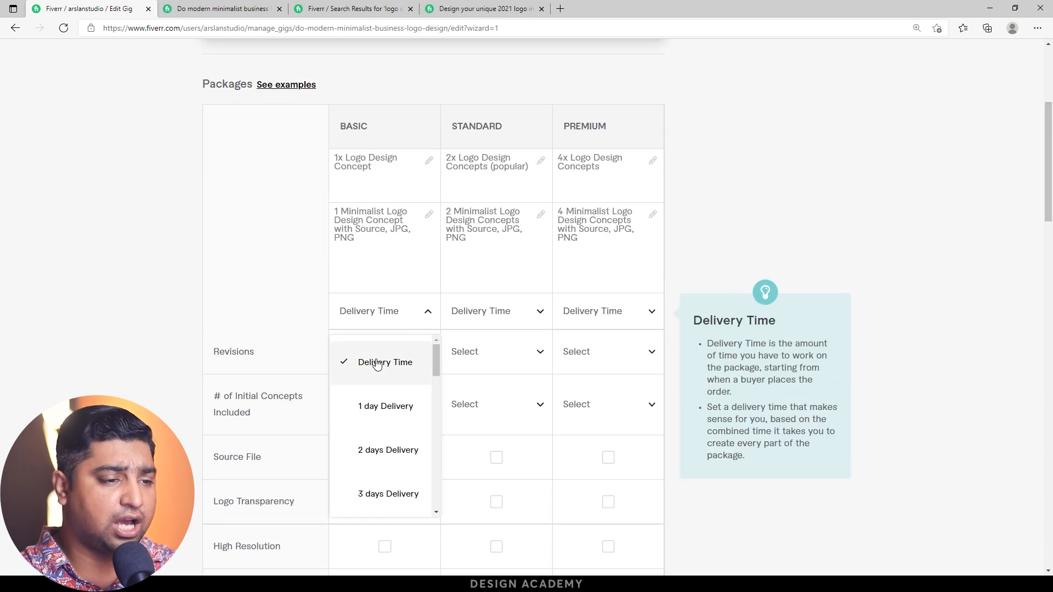
click(377, 364)
click(382, 315)
click(387, 405)
click(493, 311)
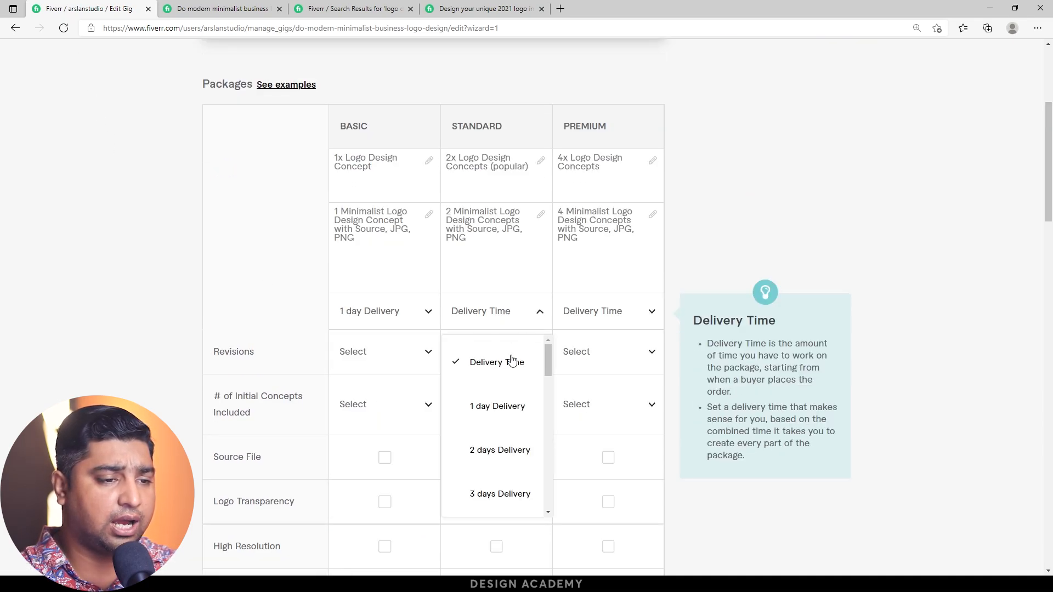
click(499, 406)
click(603, 311)
click(596, 406)
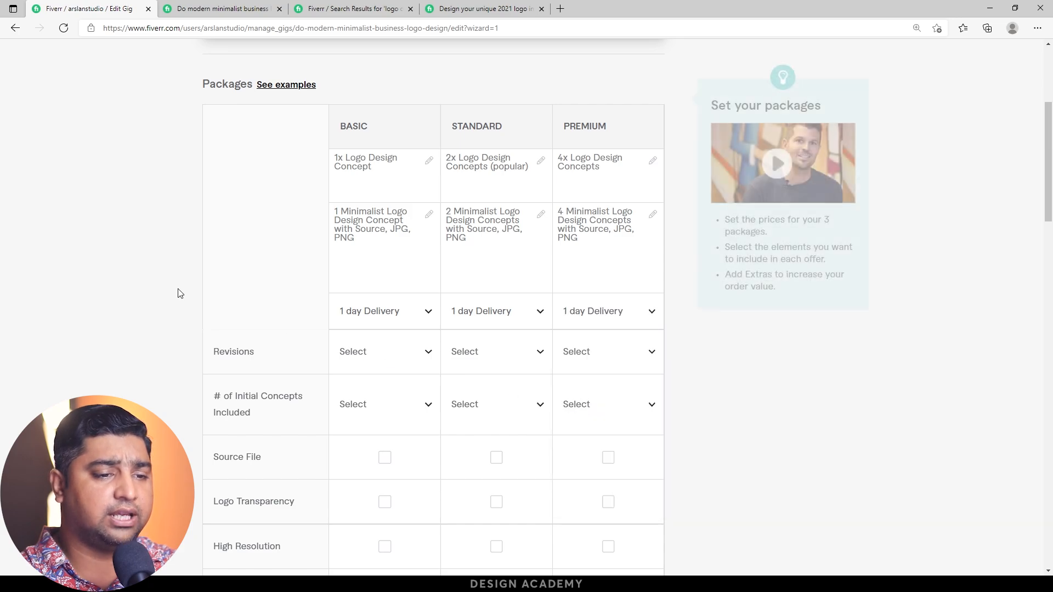
Step: Set the revisions of the Basic, Standard and Premium packages to Unlimited
scroll(148, 282, down, 1)
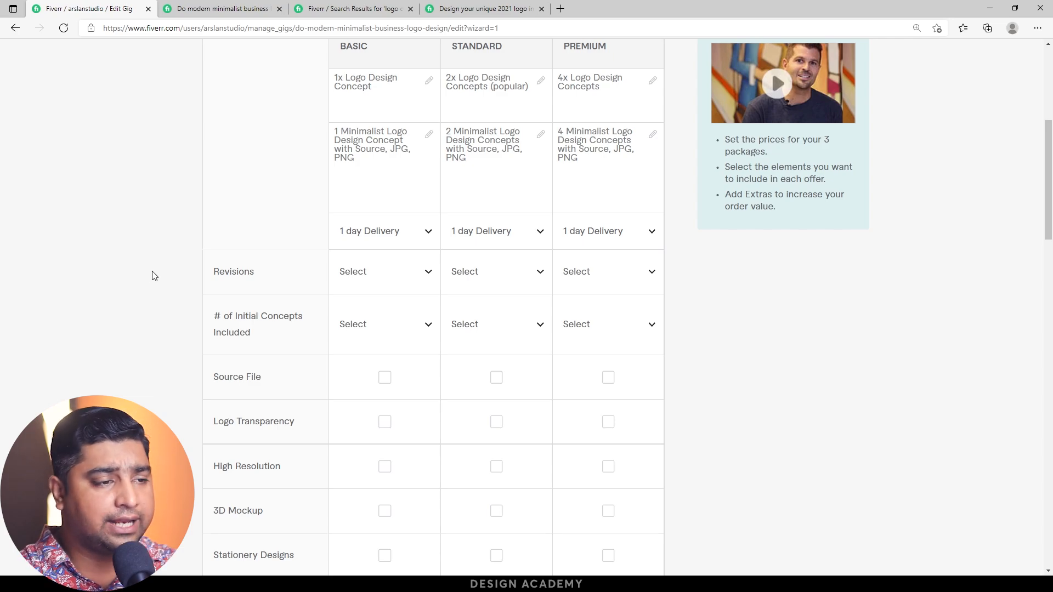
scroll(165, 266, down, 1)
click(371, 192)
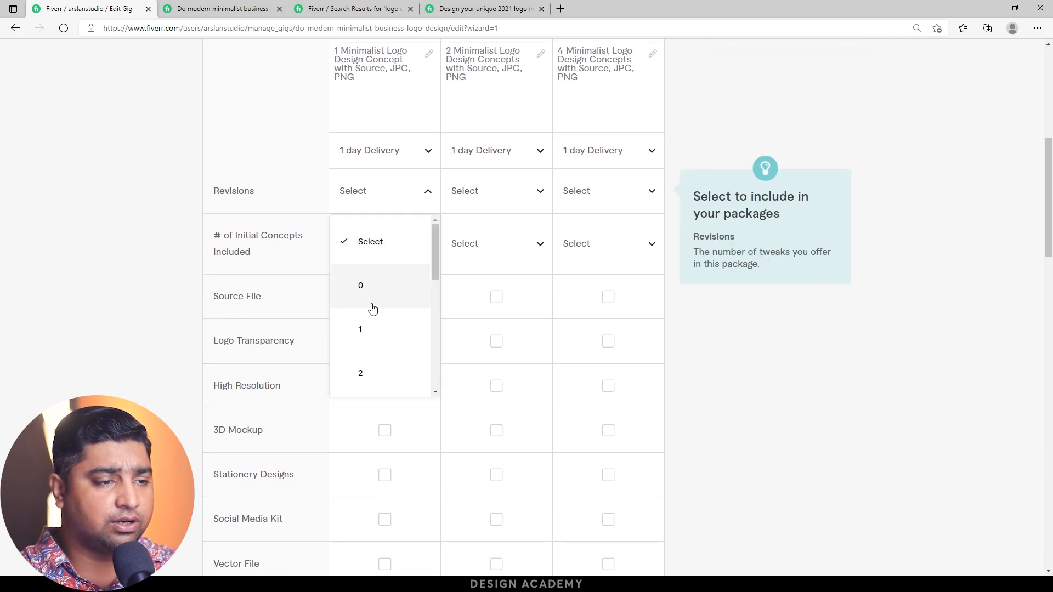
scroll(370, 309, down, 3)
scroll(370, 309, down, 4)
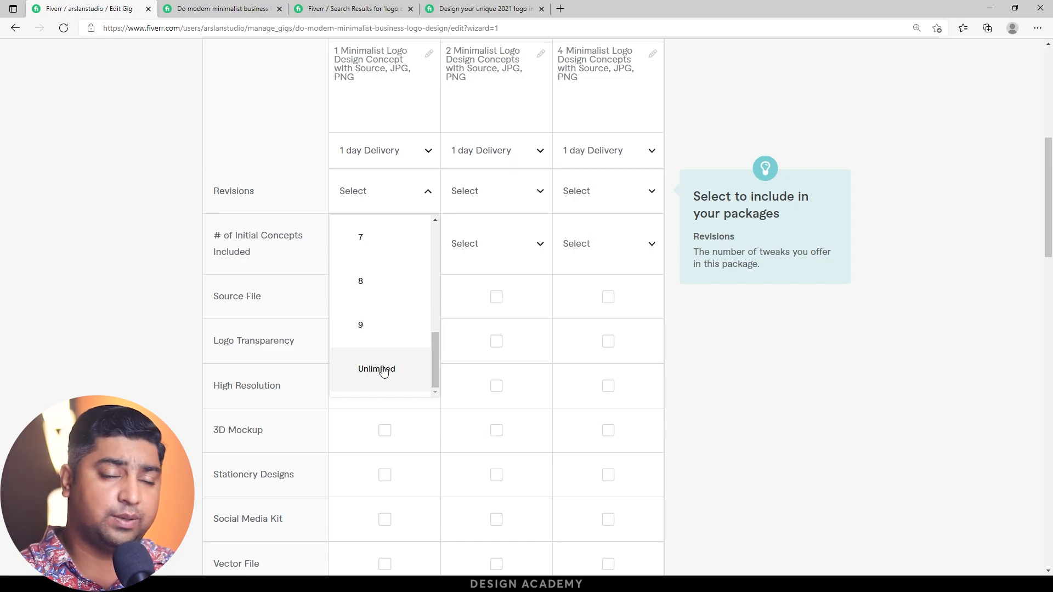
click(384, 369)
click(501, 198)
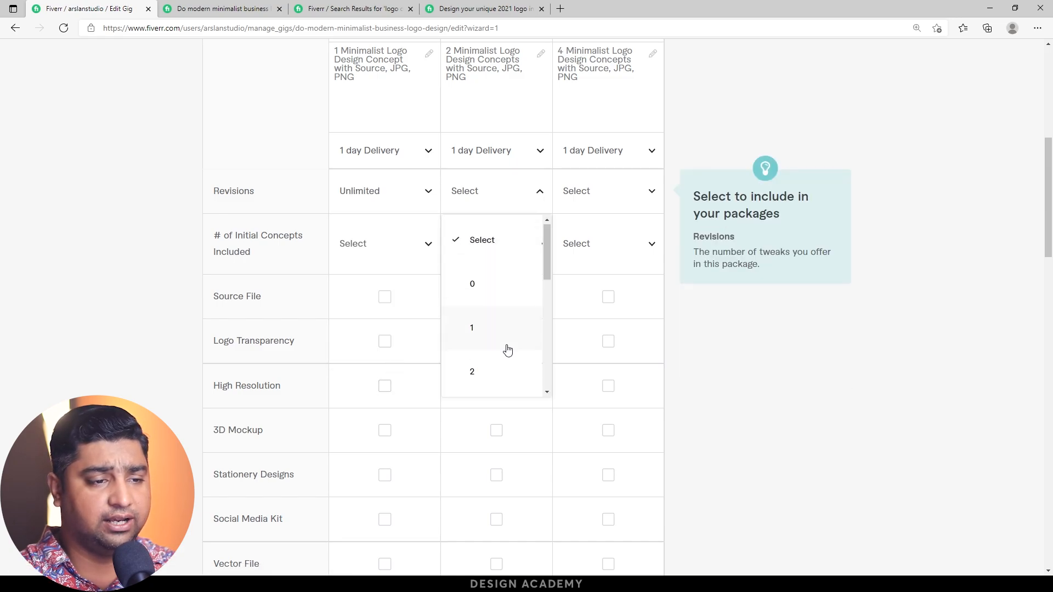
scroll(502, 351, down, 6)
click(498, 369)
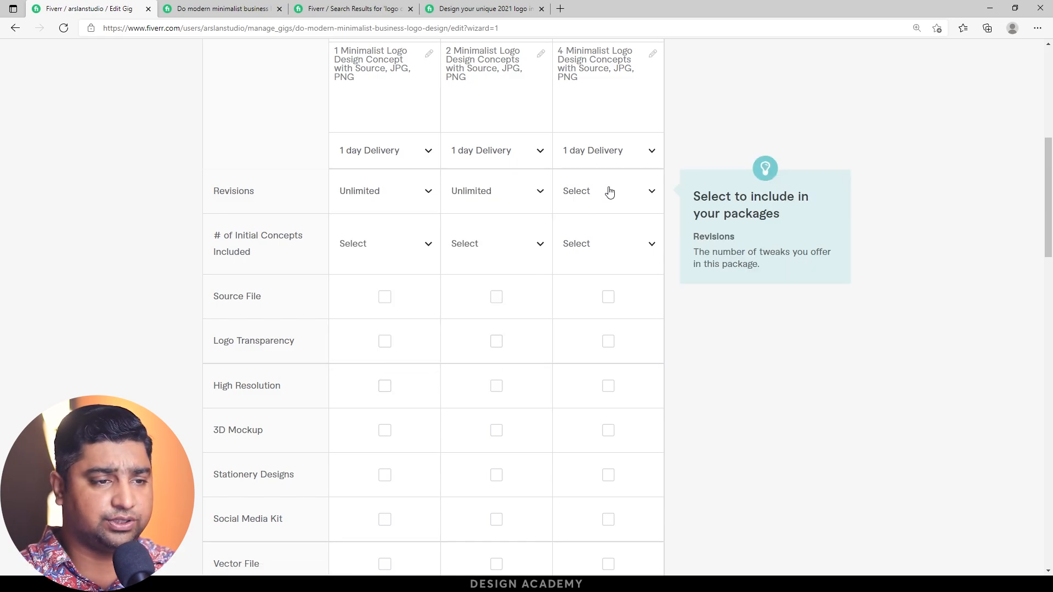
click(607, 191)
scroll(600, 364, down, 6)
click(592, 371)
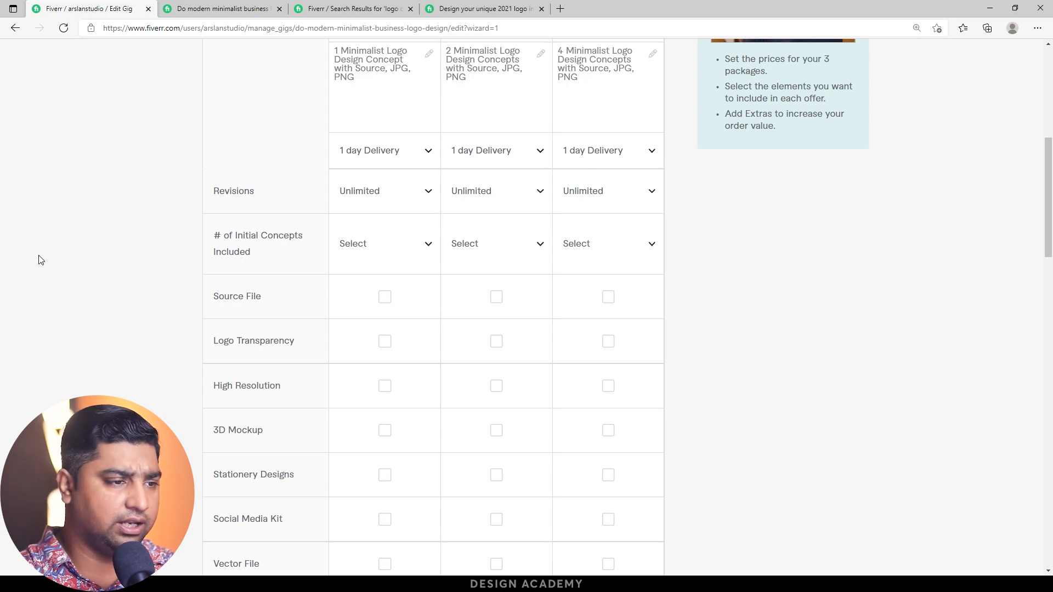
Step: Set the number of initial concepts included to 1 for Basic, 2 for Standard and 4 for Premium
mouse_move(346, 262)
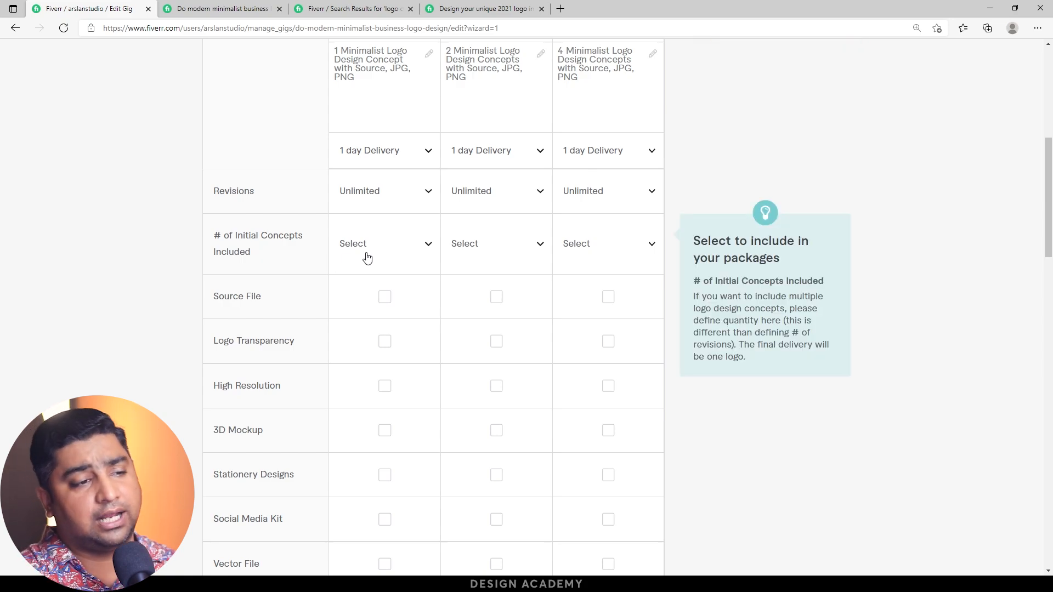
click(367, 258)
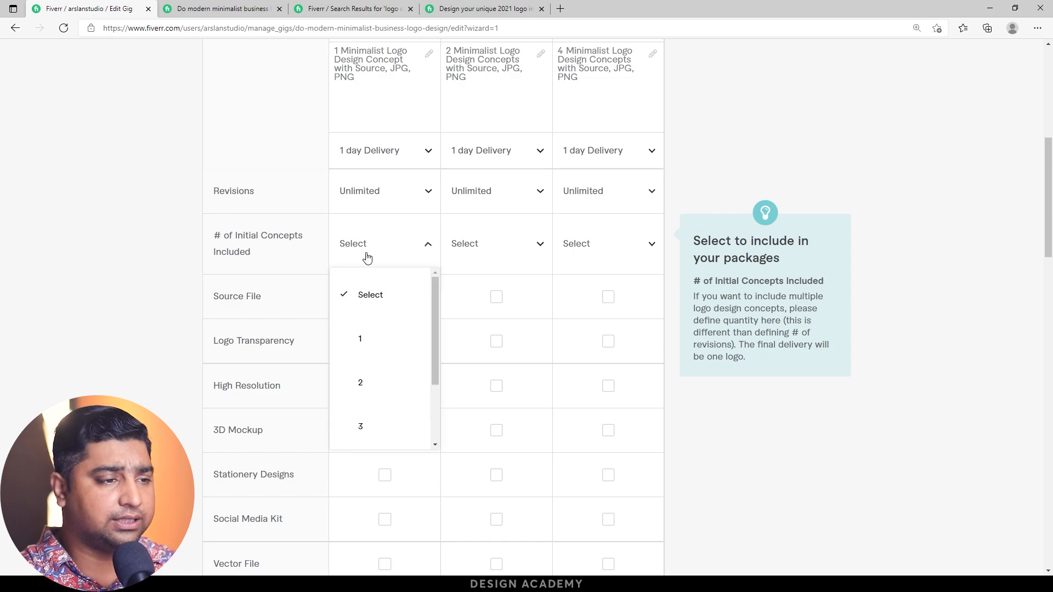
click(370, 354)
click(462, 262)
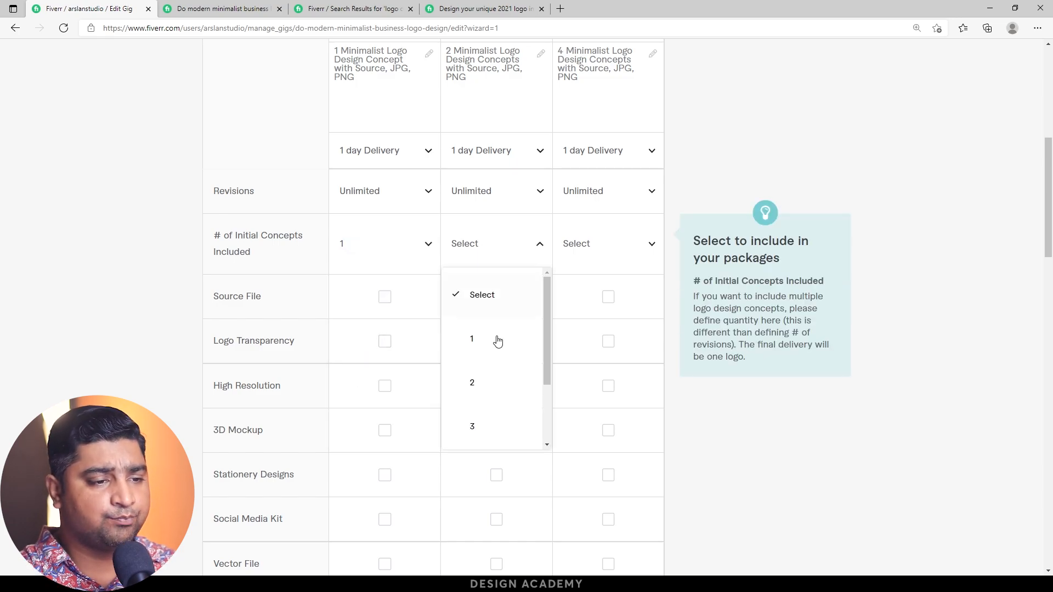
click(493, 382)
click(595, 255)
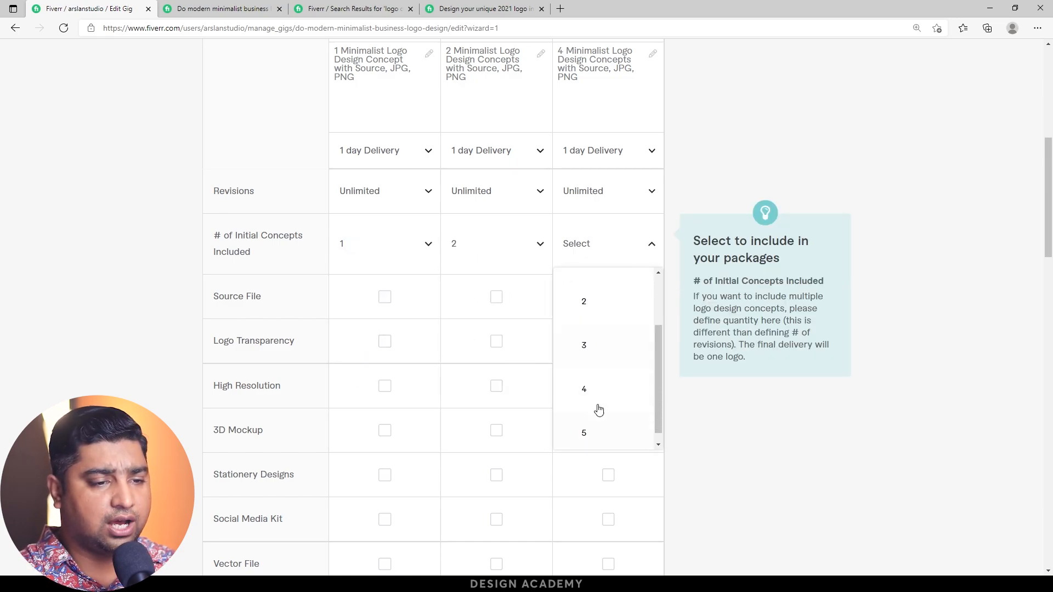
click(597, 383)
scroll(233, 298, up, 7)
scroll(384, 329, down, 3)
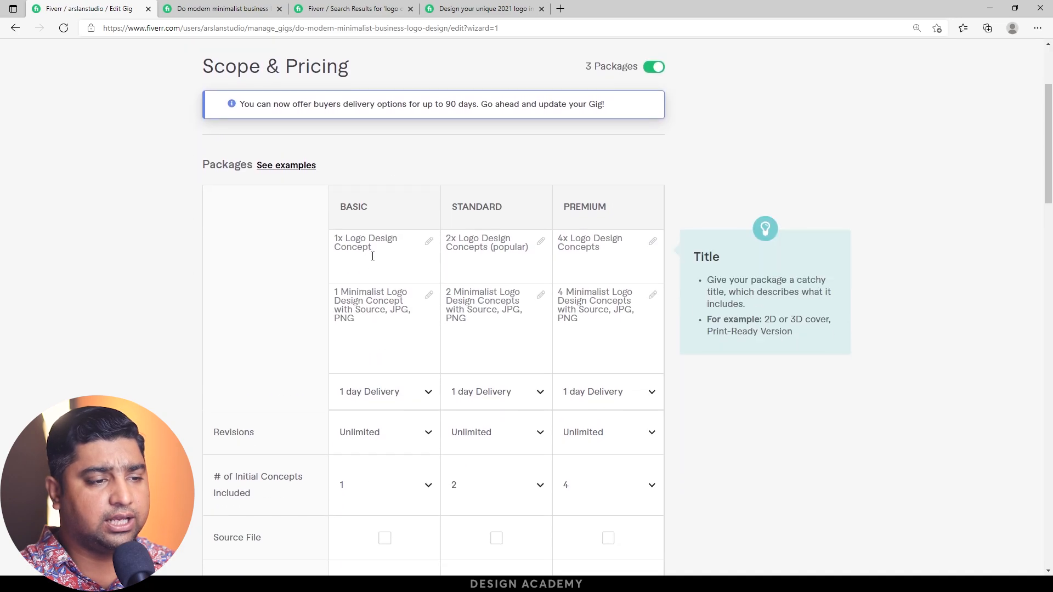
Step: Include Source File, Logo Transparency and High Resolution in all three packages
scroll(598, 251, down, 8)
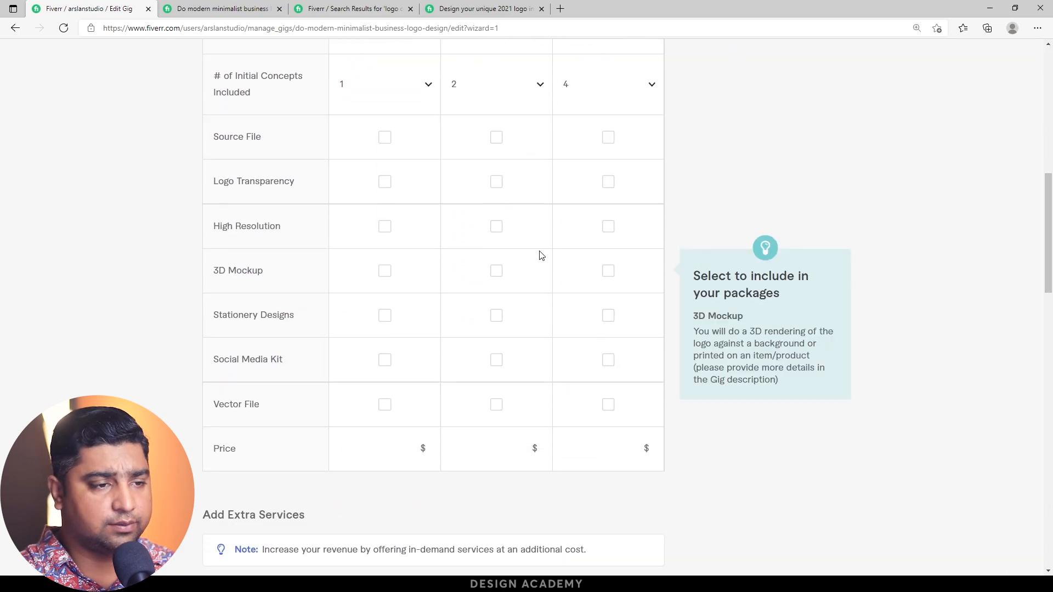
scroll(539, 254, up, 2)
click(385, 217)
click(495, 218)
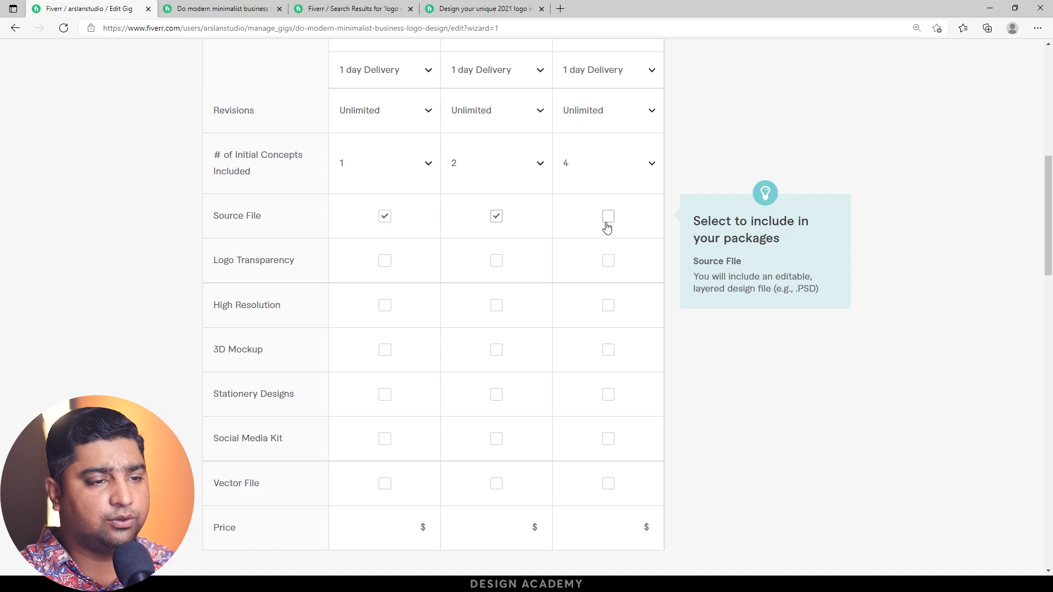
click(607, 218)
click(386, 262)
click(497, 262)
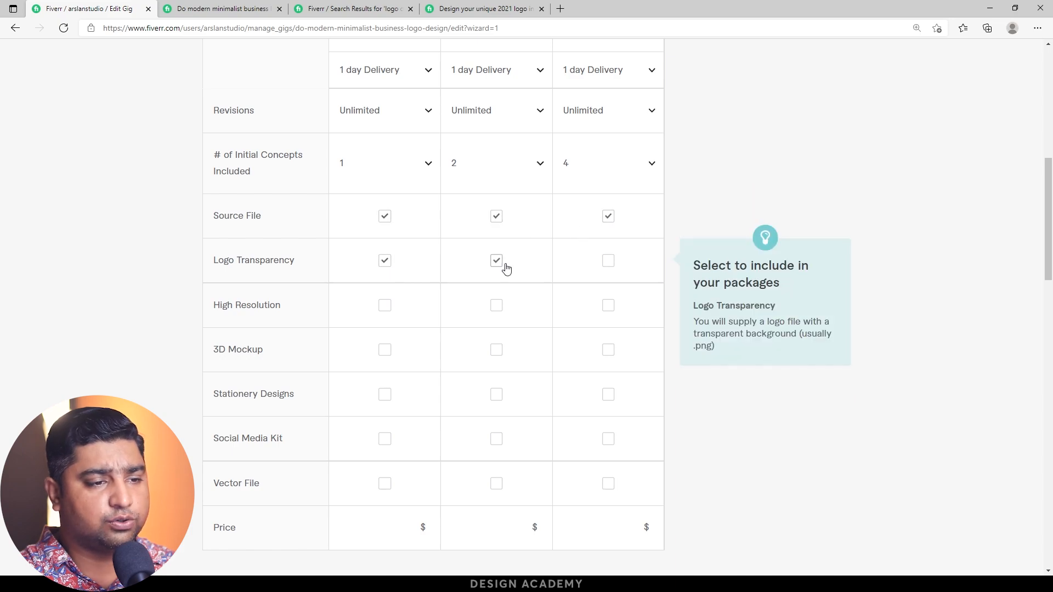
click(609, 261)
click(385, 306)
click(496, 305)
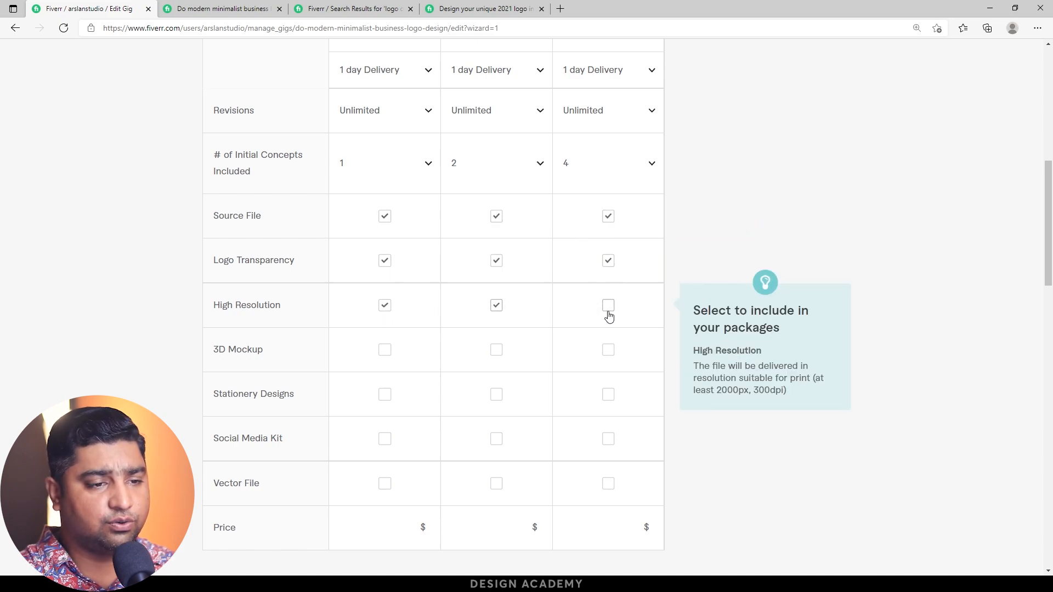
click(609, 306)
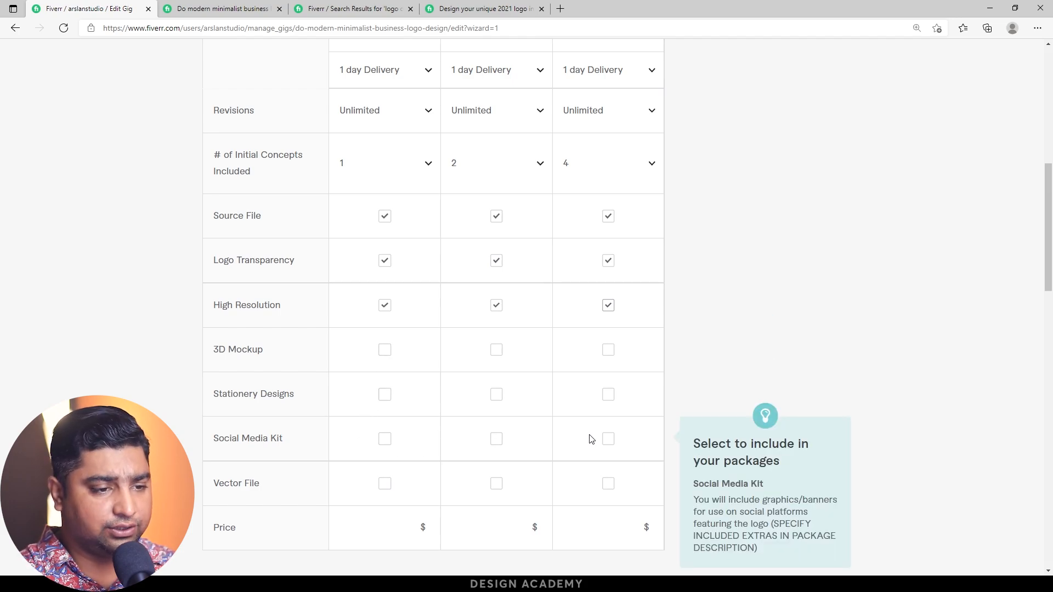
Step: Include the Social Media Kit in the Premium package and Vector File in the Premium and Standard packages
click(609, 439)
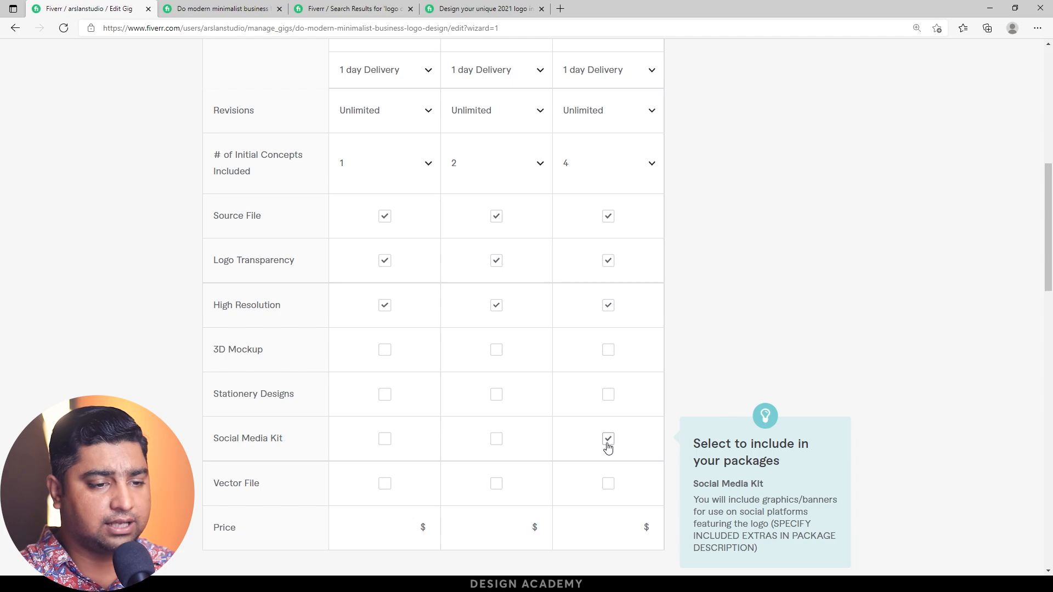
click(610, 485)
click(495, 488)
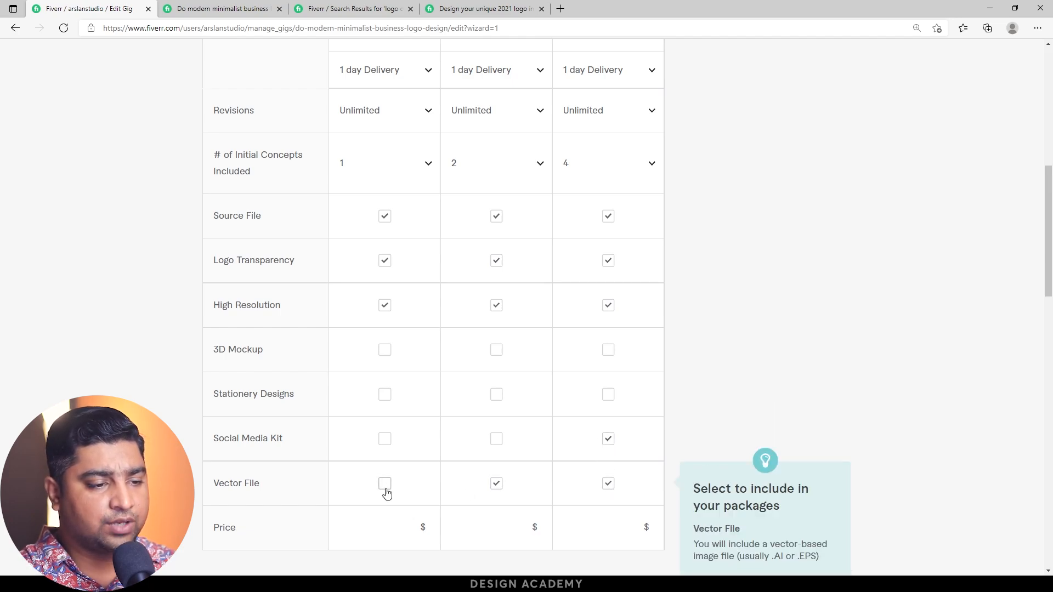
Step: Append "+ Social Media Kit" to the Premium package's description
scroll(609, 398, up, 7)
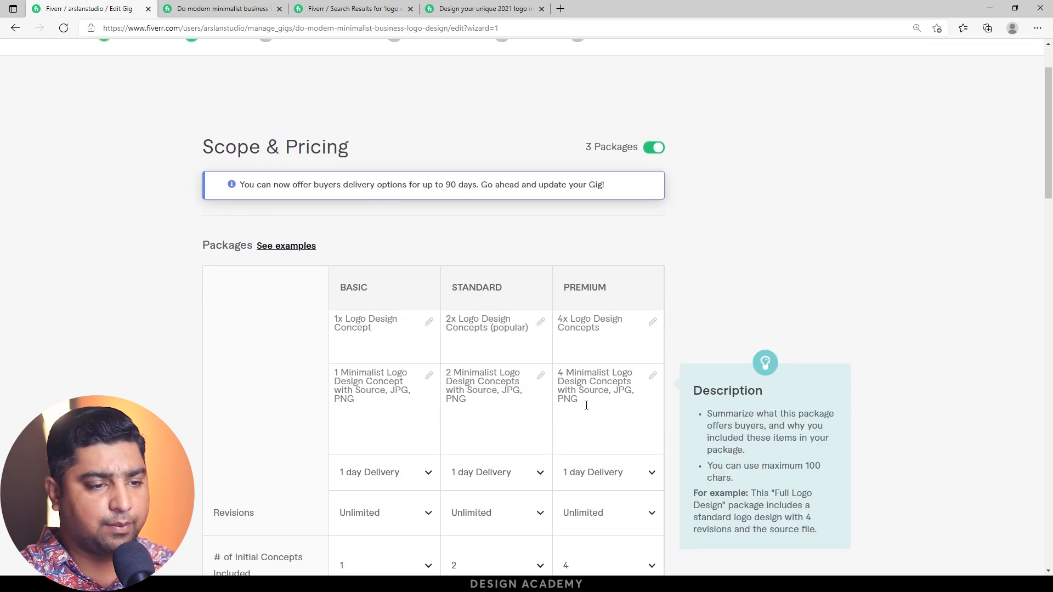
click(586, 405)
text(+)
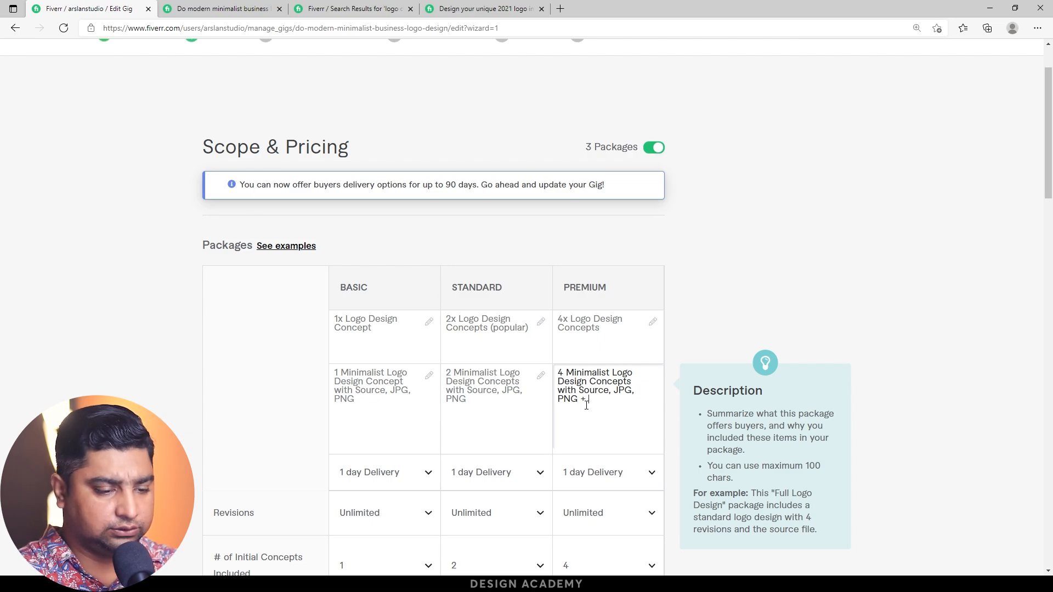
text( Social )
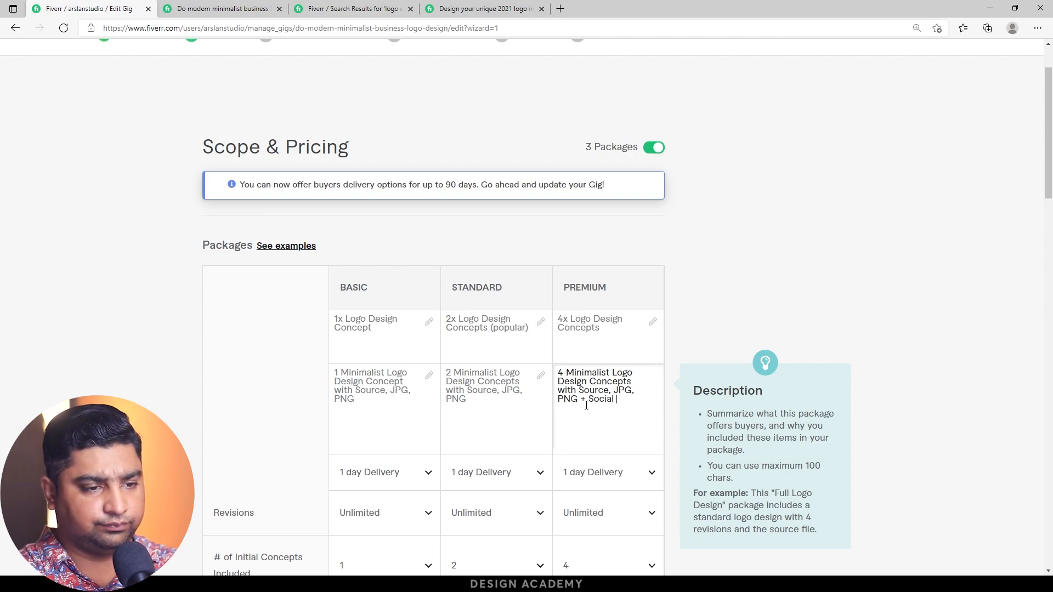
text(Media Kit)
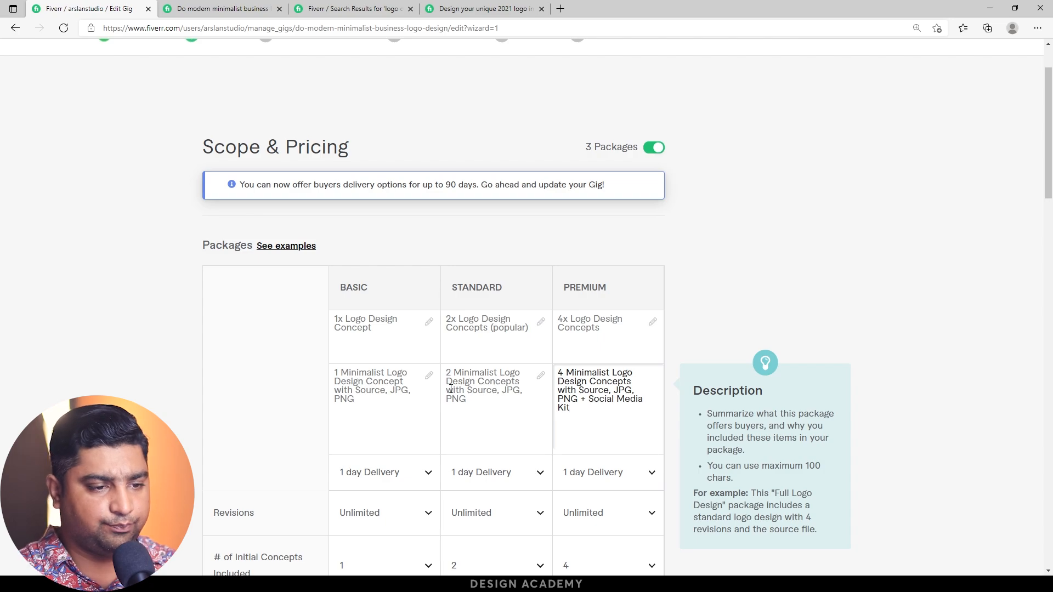
Step: Set the Basic package's price to $10
scroll(451, 389, down, 15)
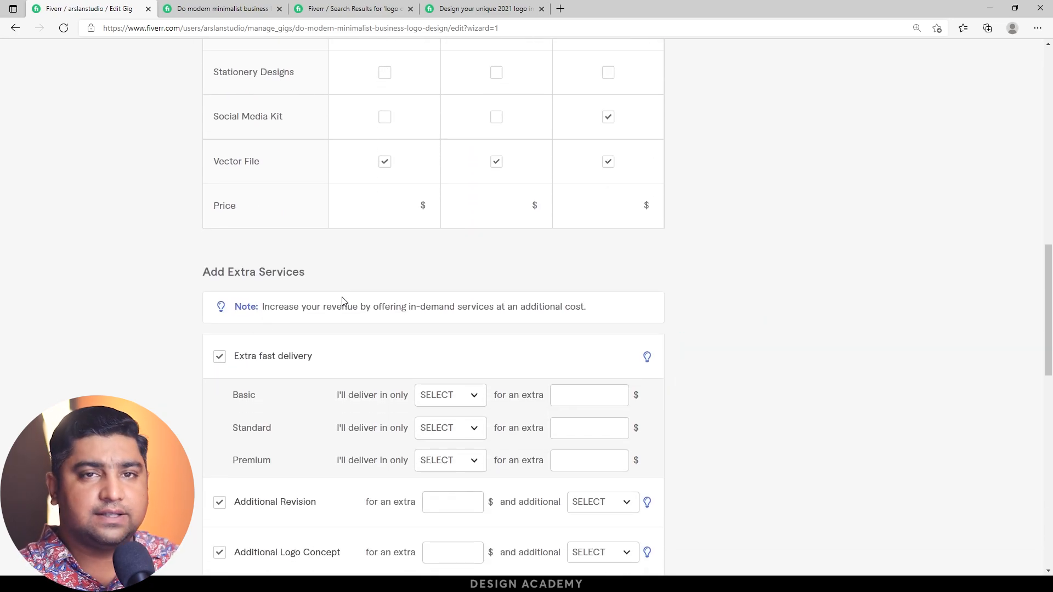
click(390, 220)
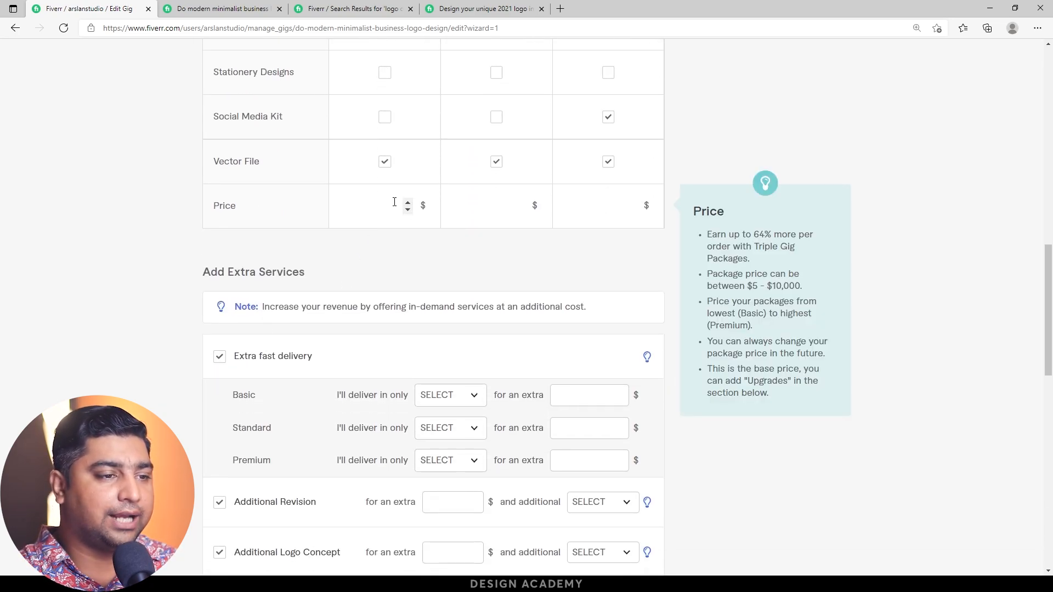
text(10)
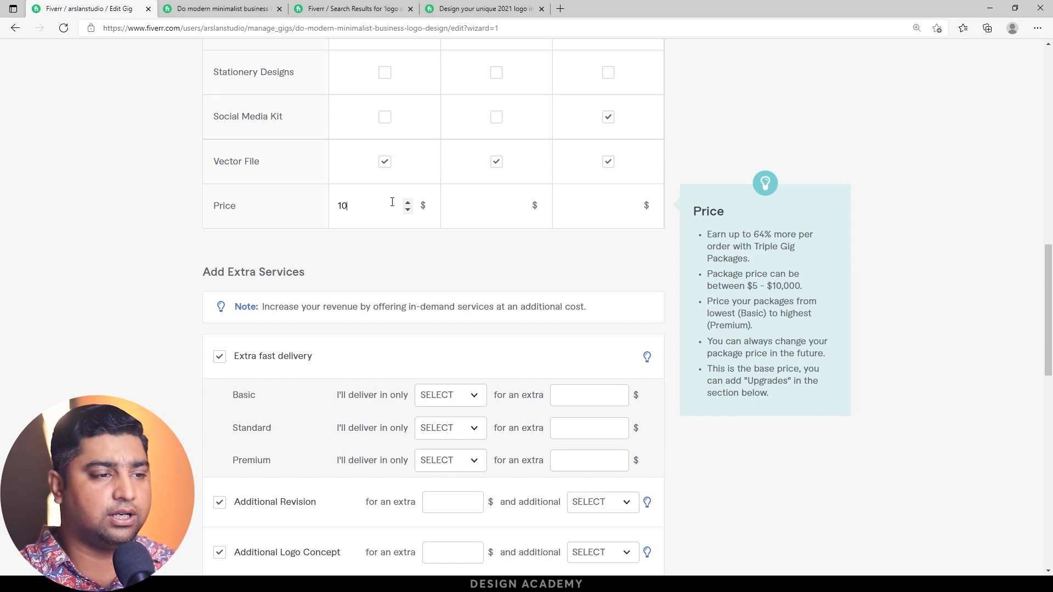
click(402, 233)
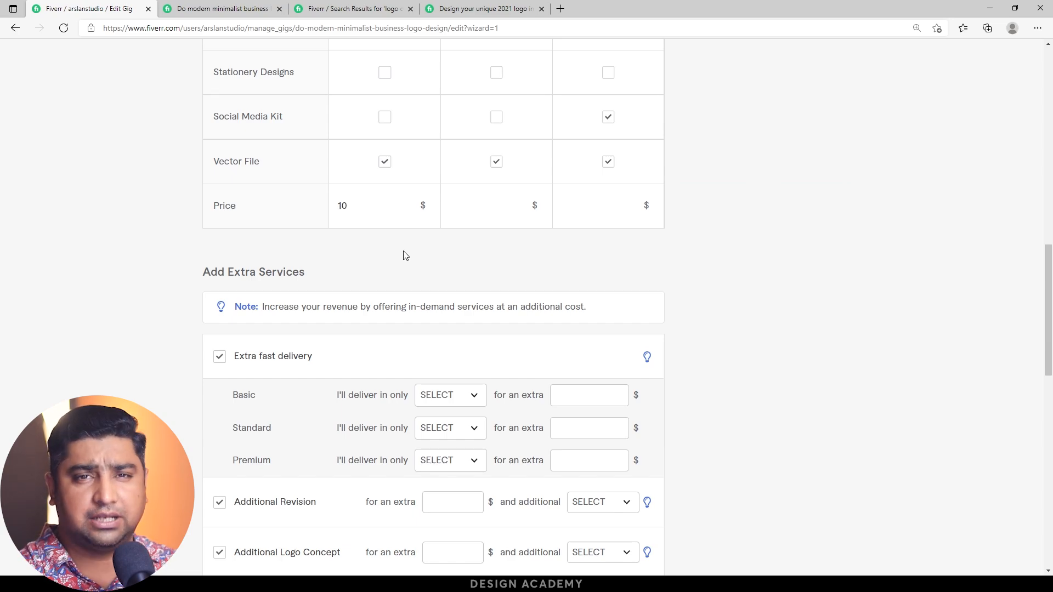
Step: Price the Basic package at $25, the Standard package at $40 and the Premium package at $80
double_click(341, 206)
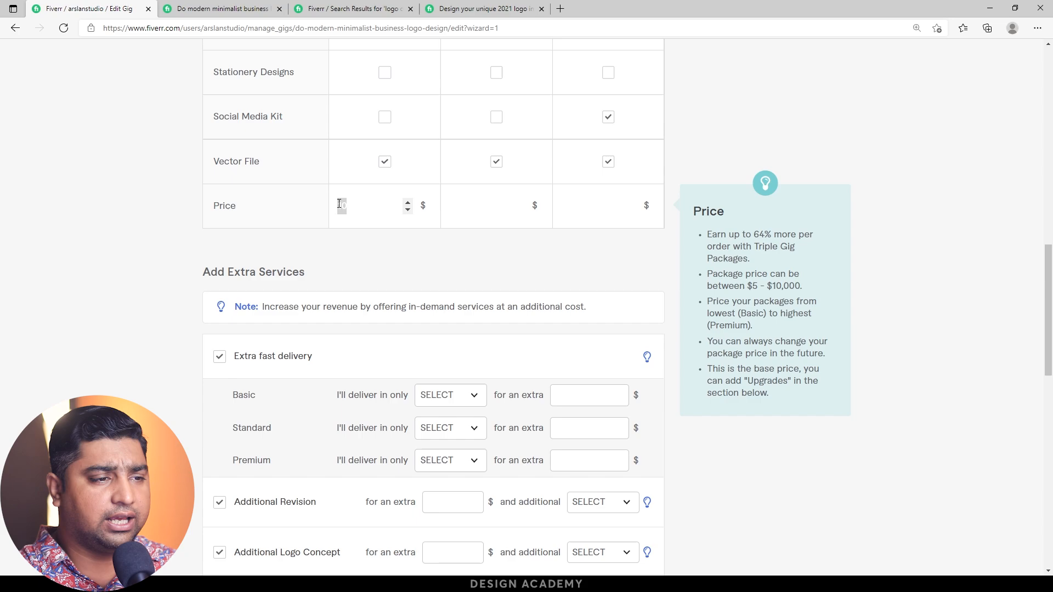
text(252)
click(371, 270)
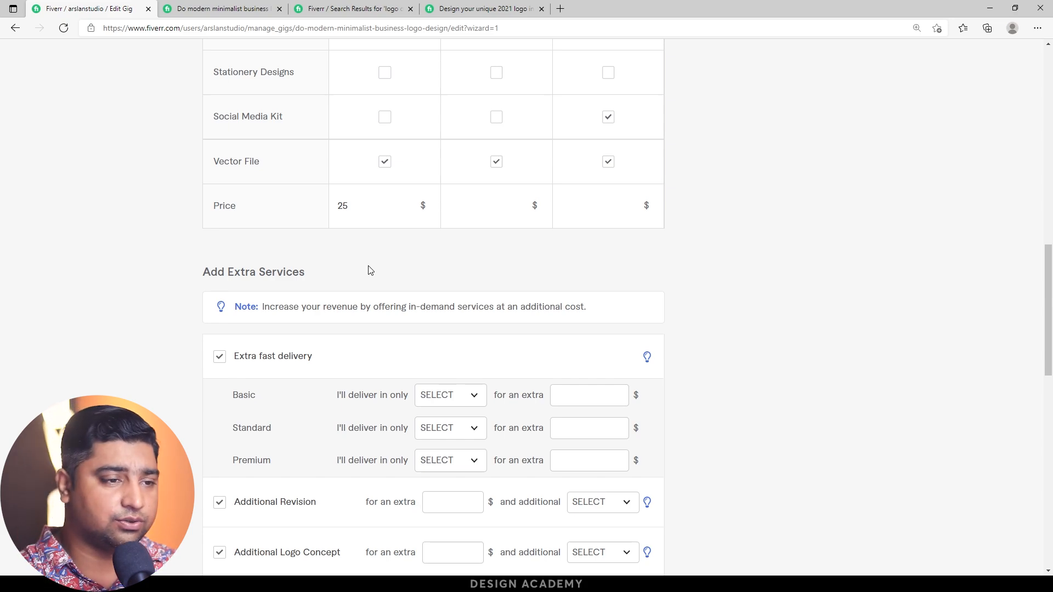
click(498, 214)
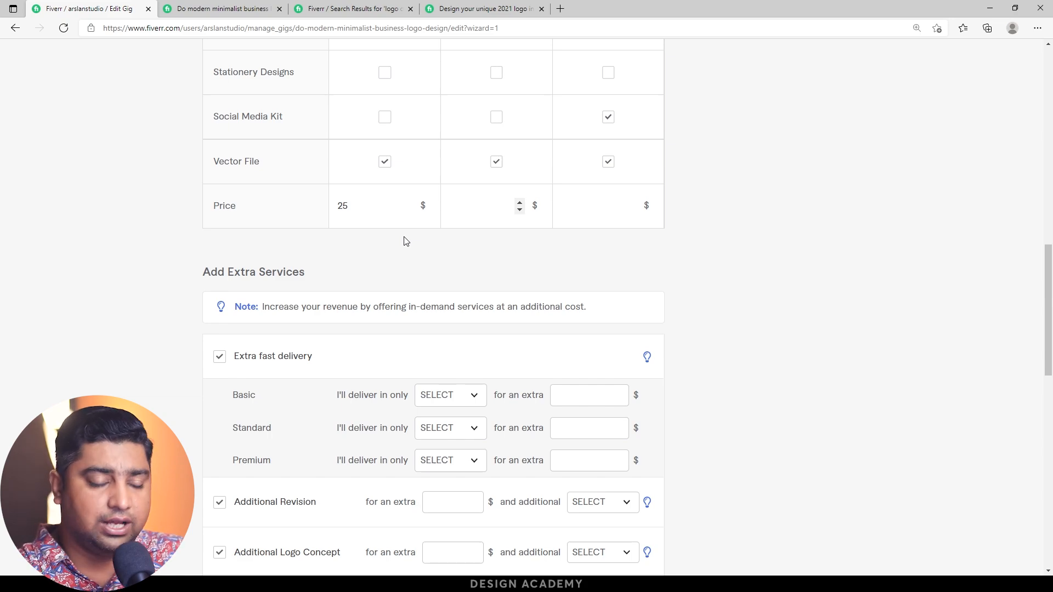
text(40)
click(617, 223)
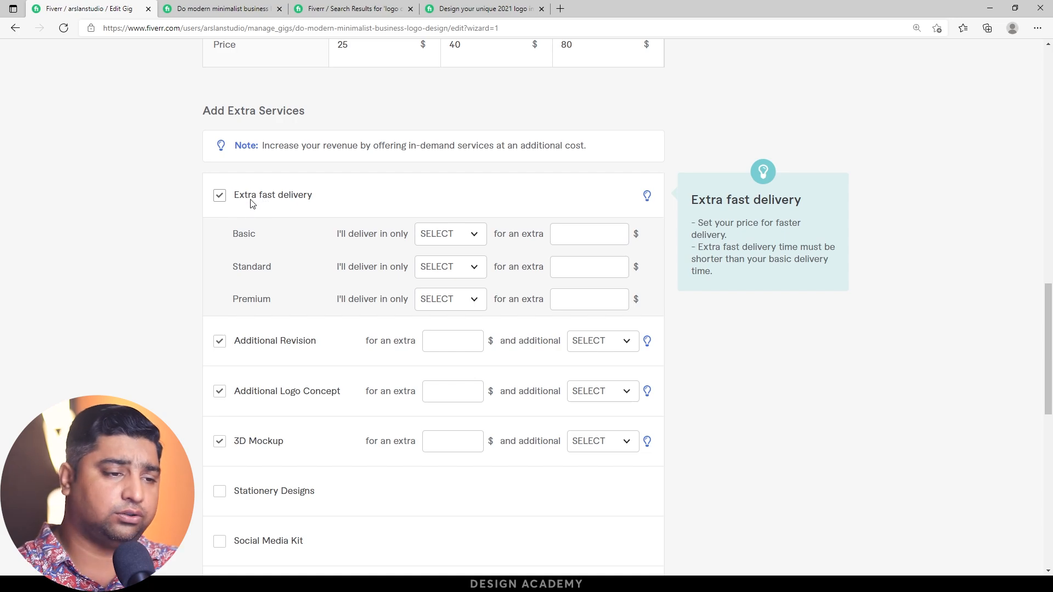
Step: Offer extra fast delivery for the Premium package in 1 day for an extra $5
click(461, 312)
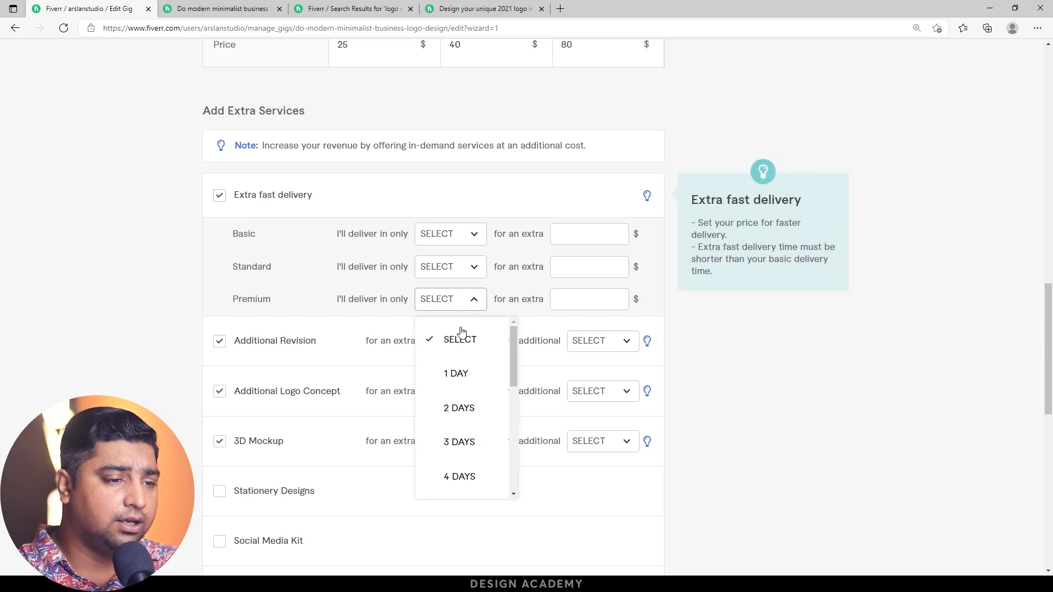
click(459, 374)
click(577, 301)
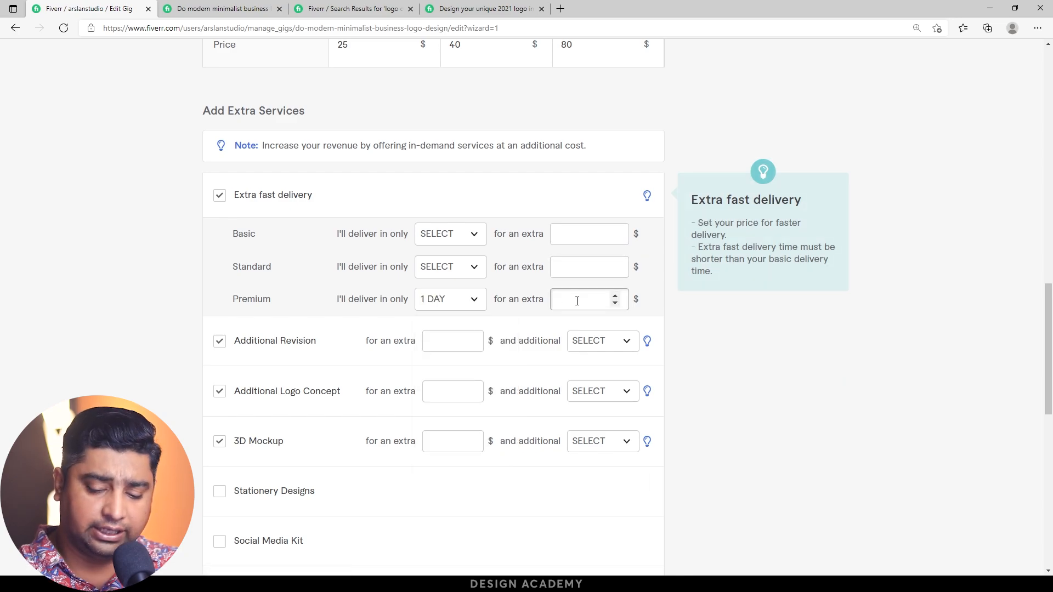
text(20)
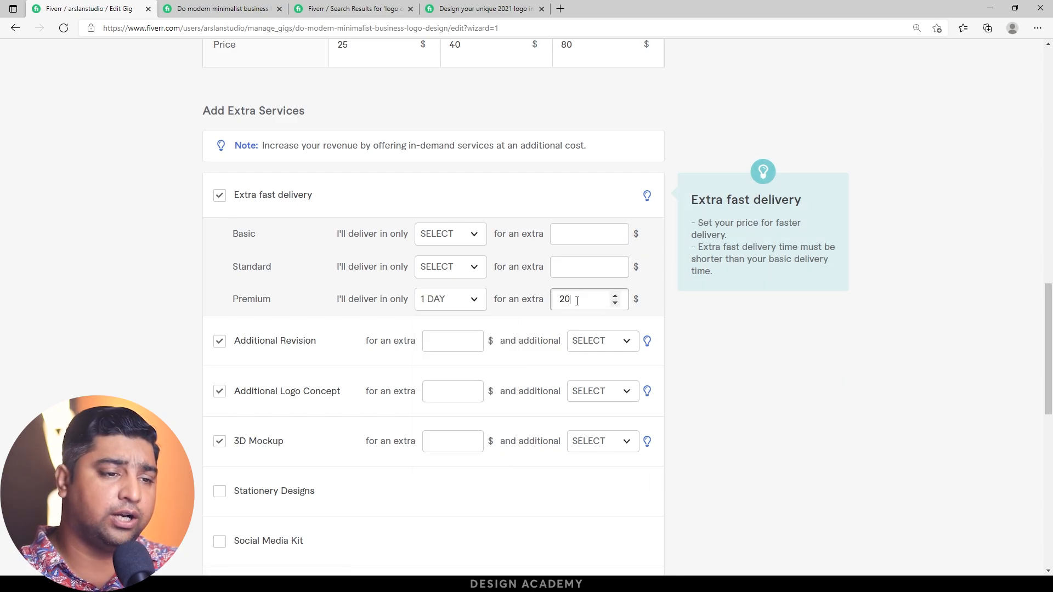
click(727, 349)
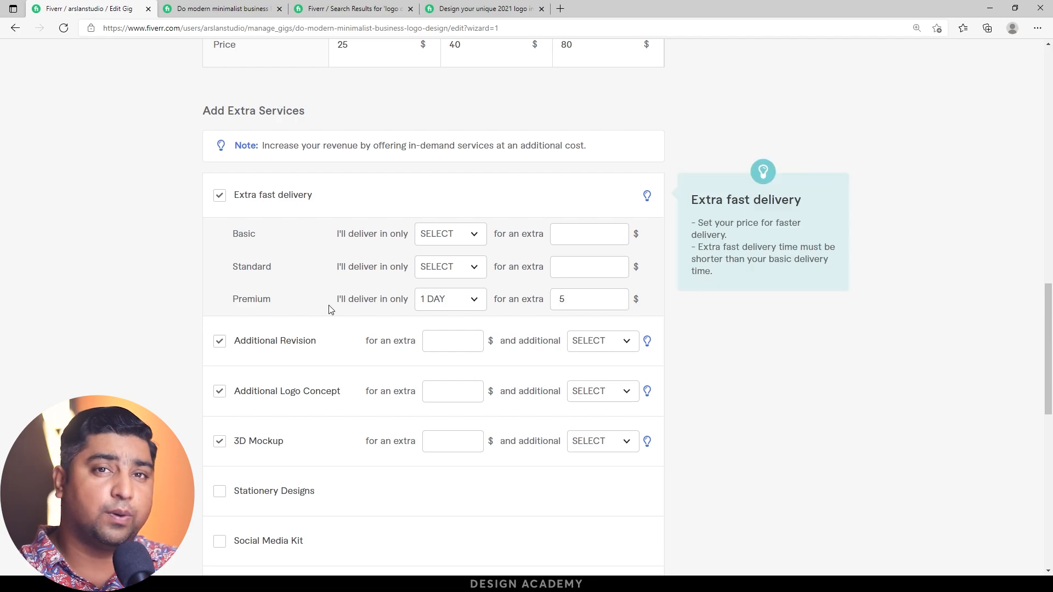
Step: Reset the Premium package's extra fast delivery time to unselected and try to clear its extra price
click(444, 306)
click(459, 339)
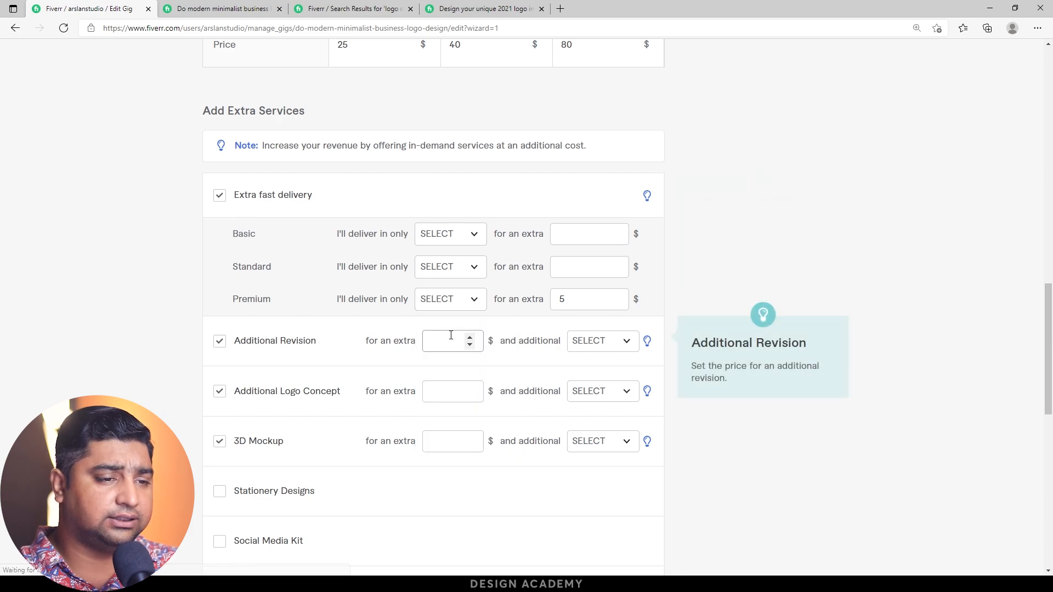
click(565, 296)
click(615, 302)
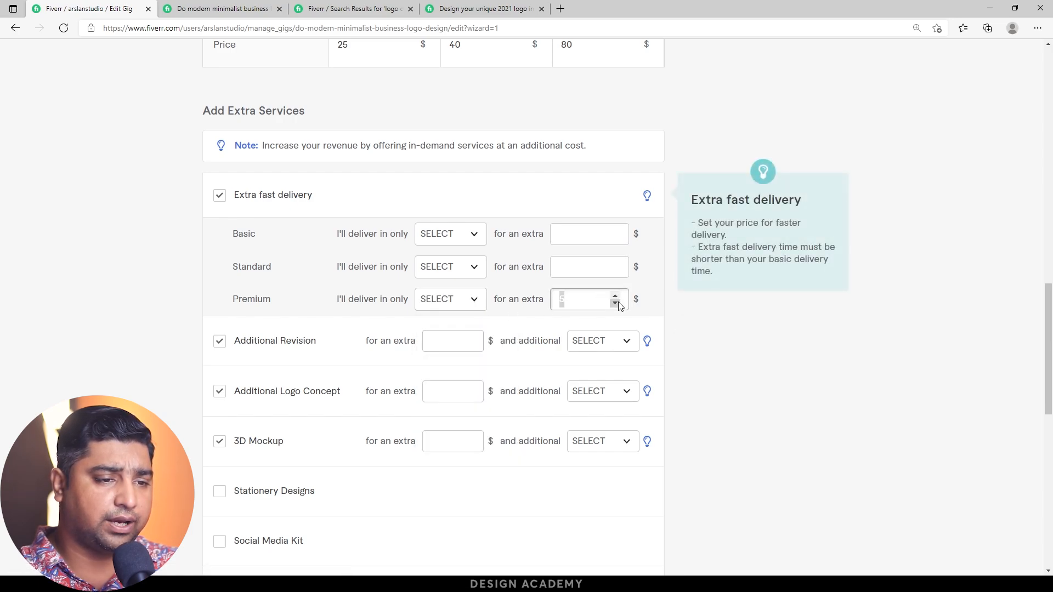
click(615, 297)
click(615, 302)
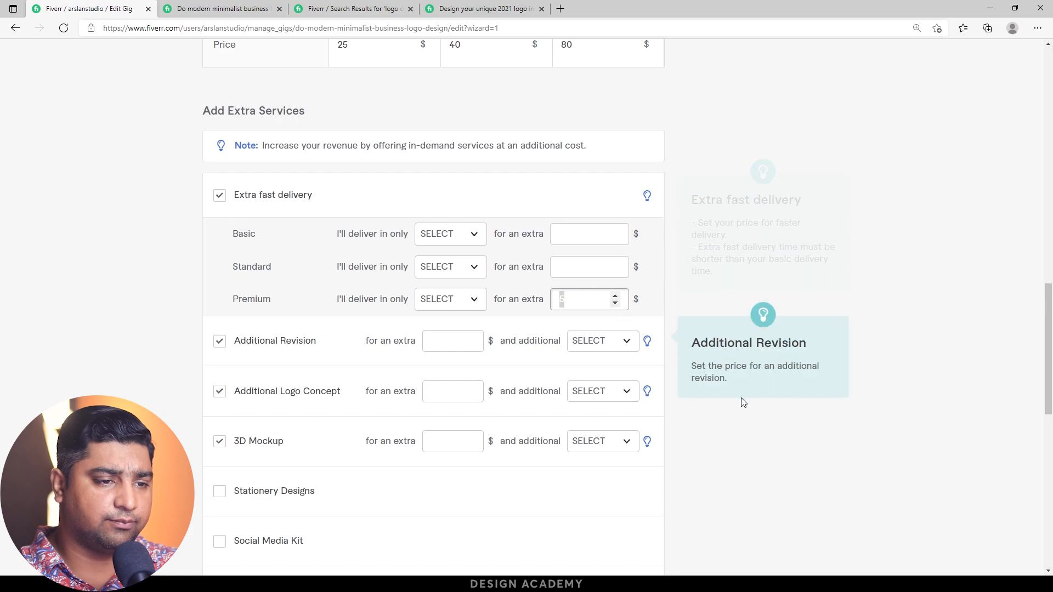
click(571, 333)
click(568, 294)
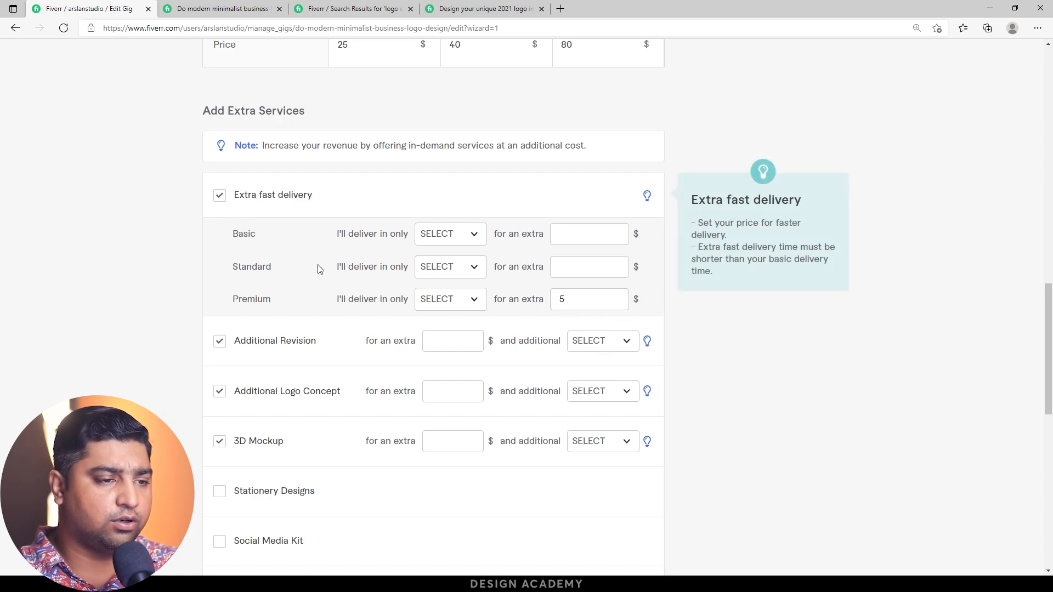
Step: Exclude Extra fast delivery from the extra services and charge an extra $5 for Additional Revision
click(218, 198)
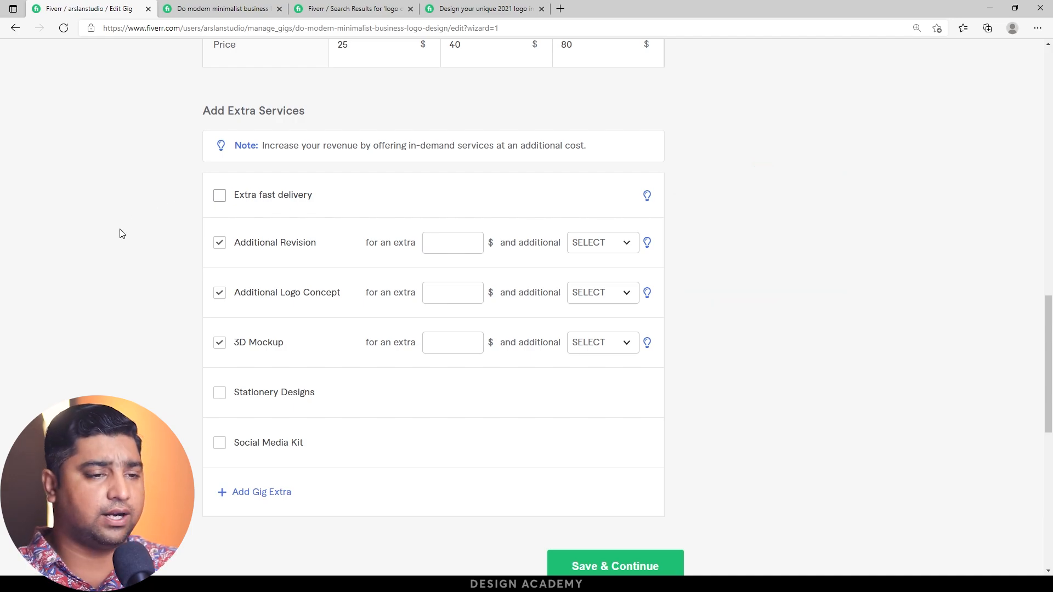
click(447, 240)
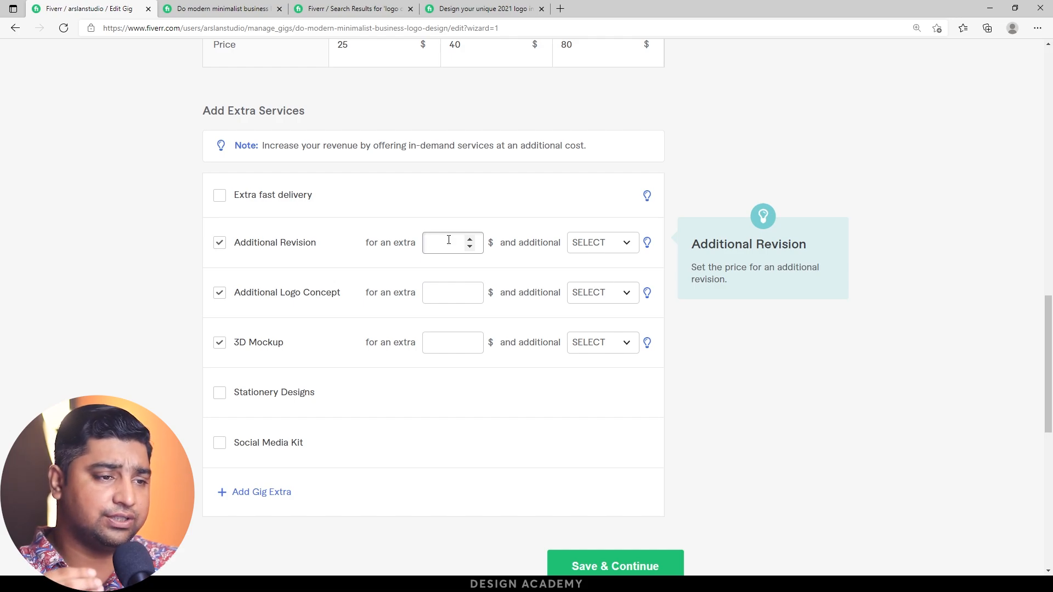
text(5)
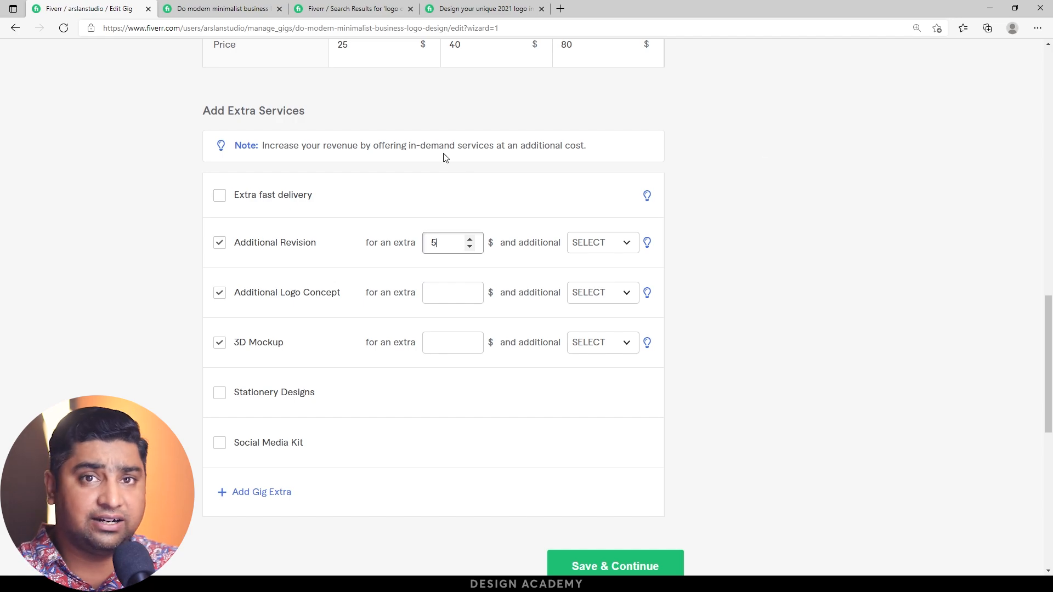
click(599, 244)
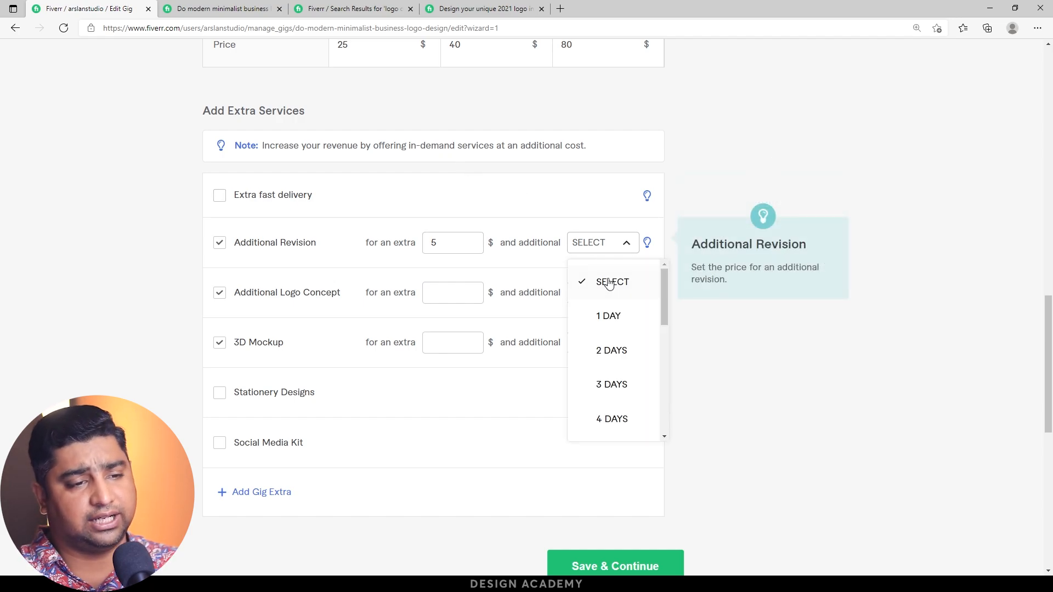
click(188, 287)
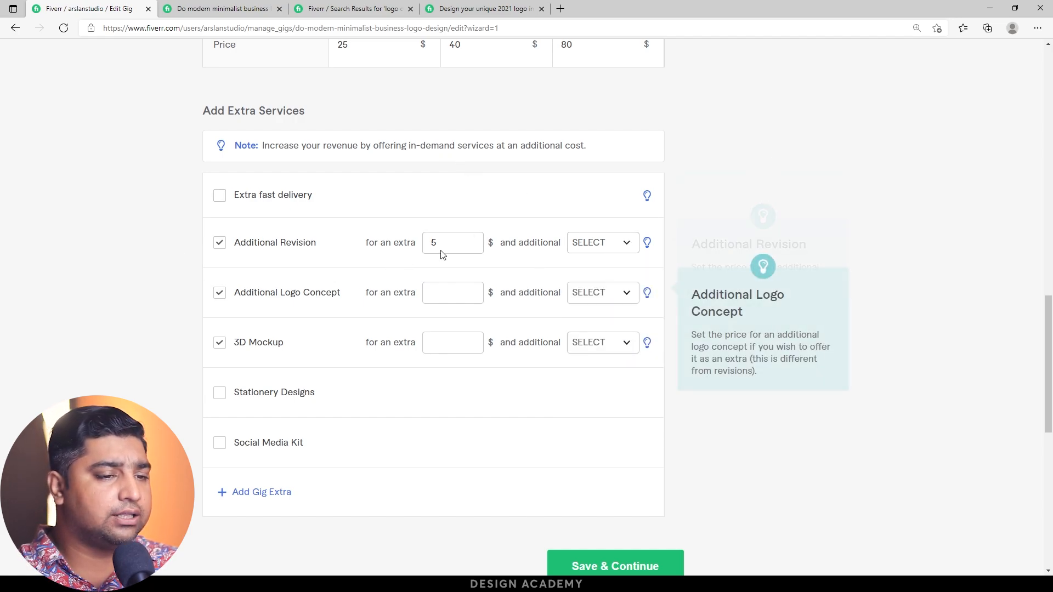
mouse_move(649, 248)
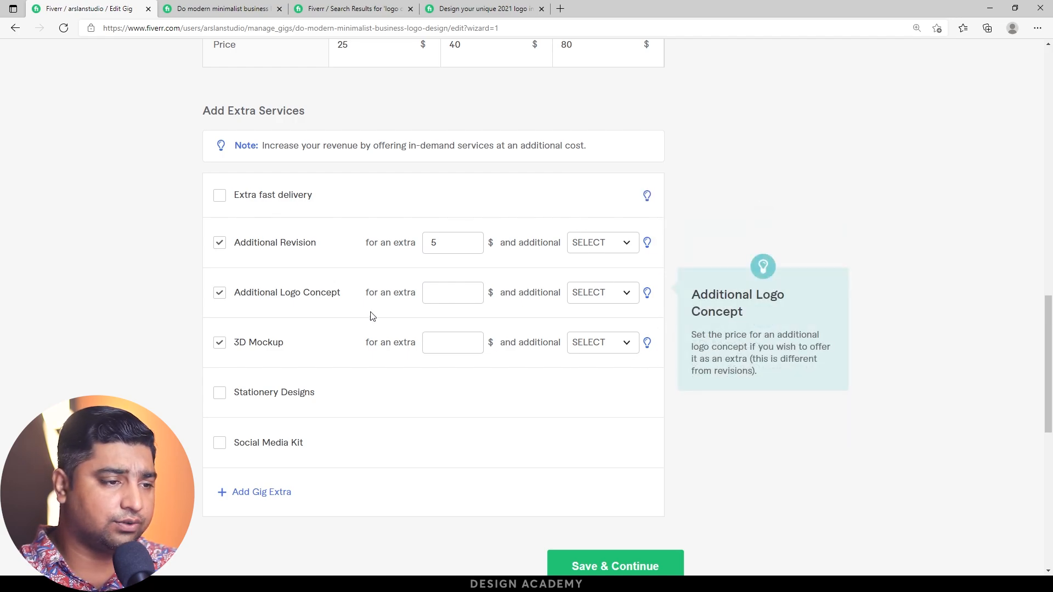
Step: Offer the Additional Logo Concept for an extra $20 and 1 additional day
click(459, 294)
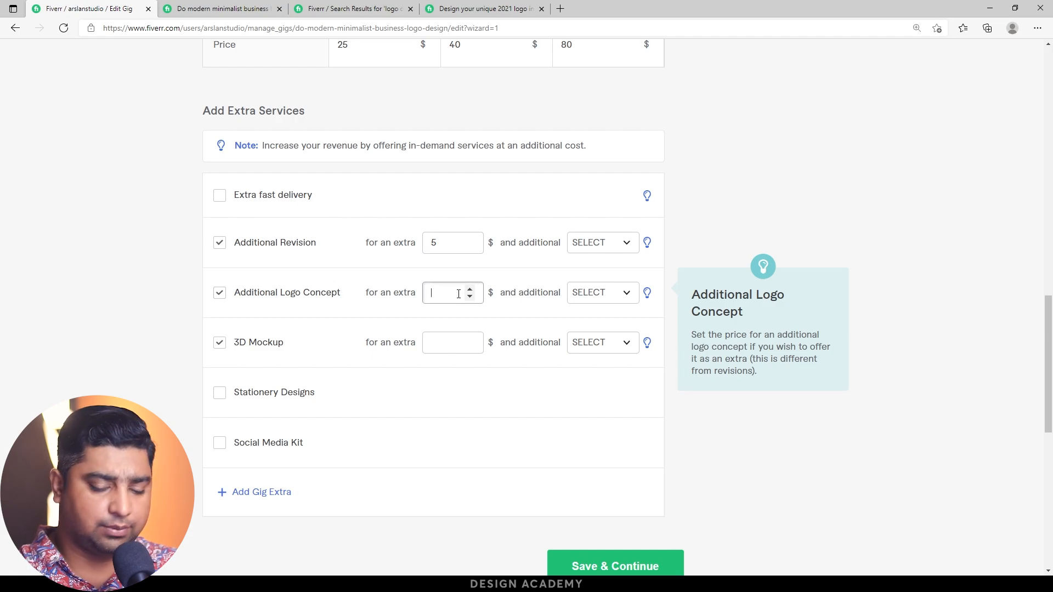
text(20)
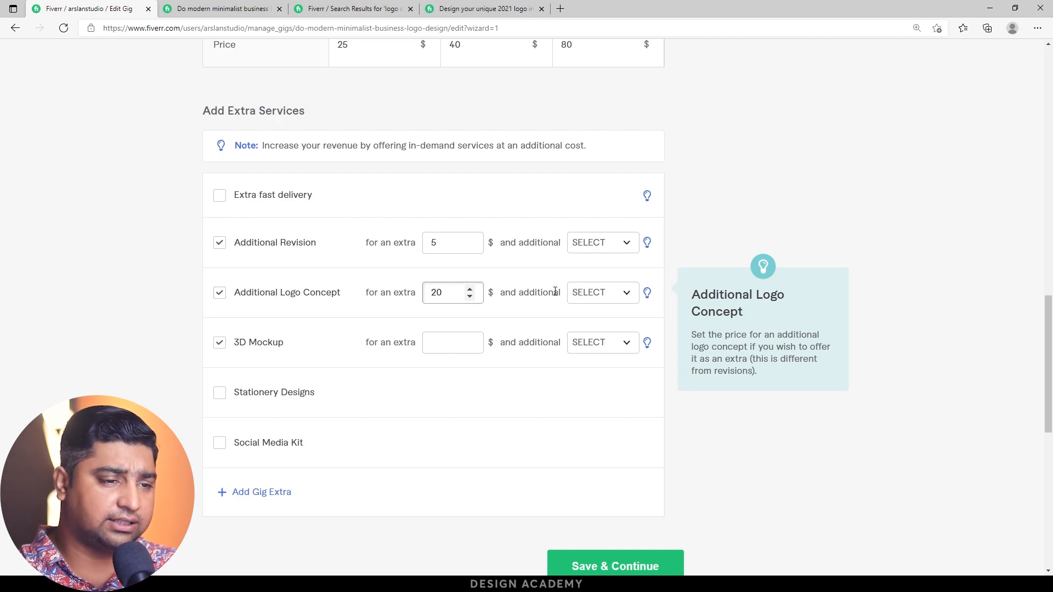
click(580, 295)
click(608, 366)
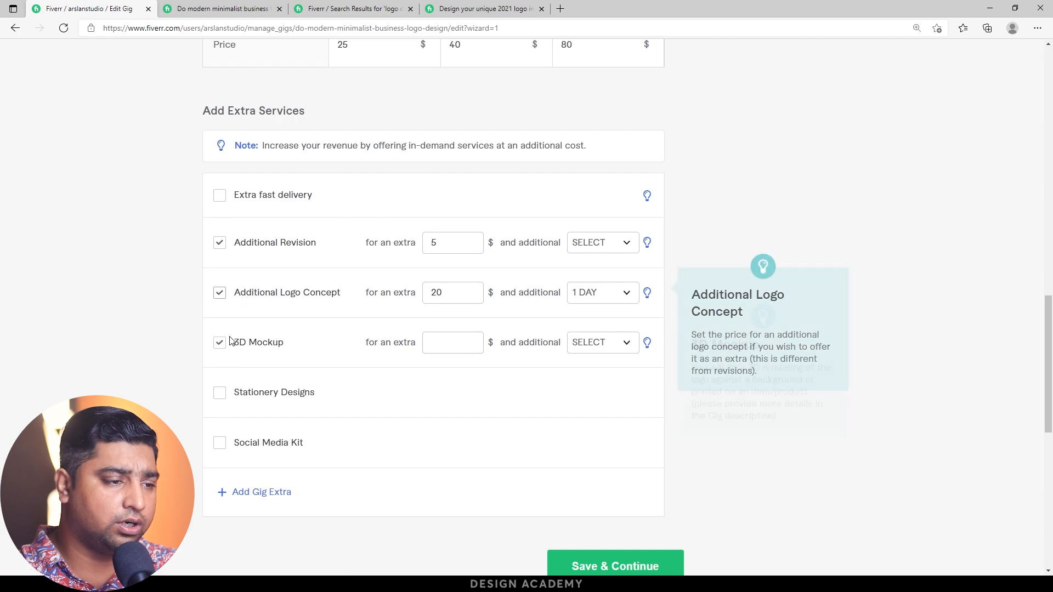
Step: Set the extra price of the 3D Mockup service to $20
click(449, 342)
text(2)
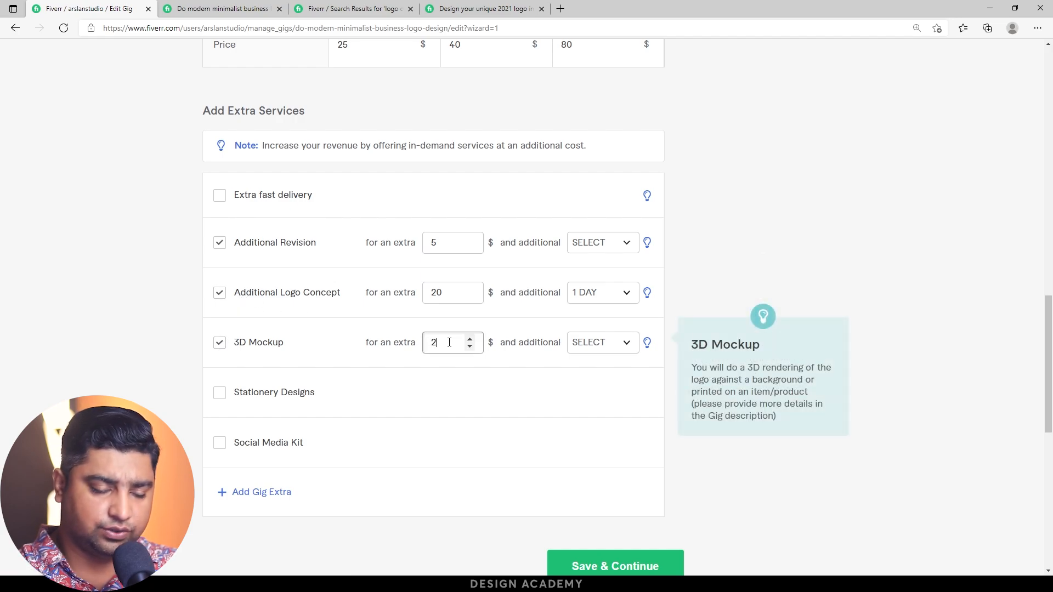
text(0)
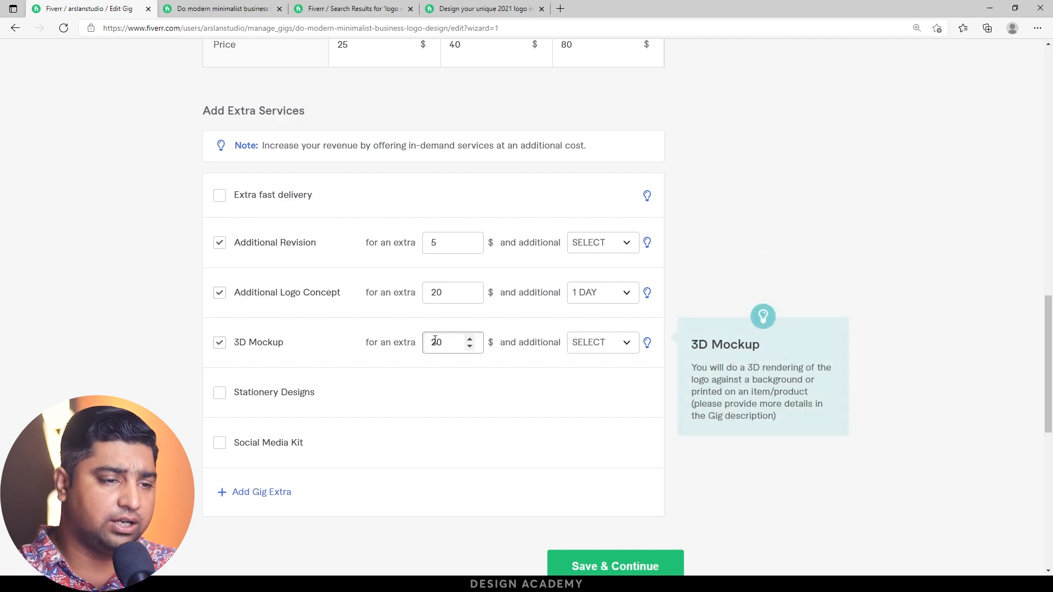
click(144, 348)
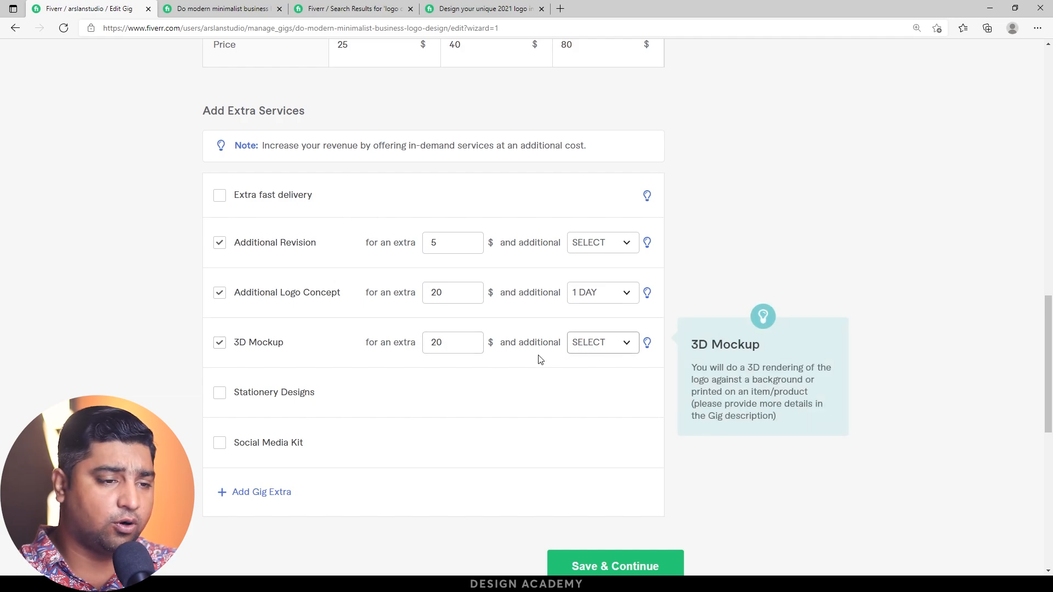
Step: Include Stationery Designs as an extra service for an extra $100
click(220, 393)
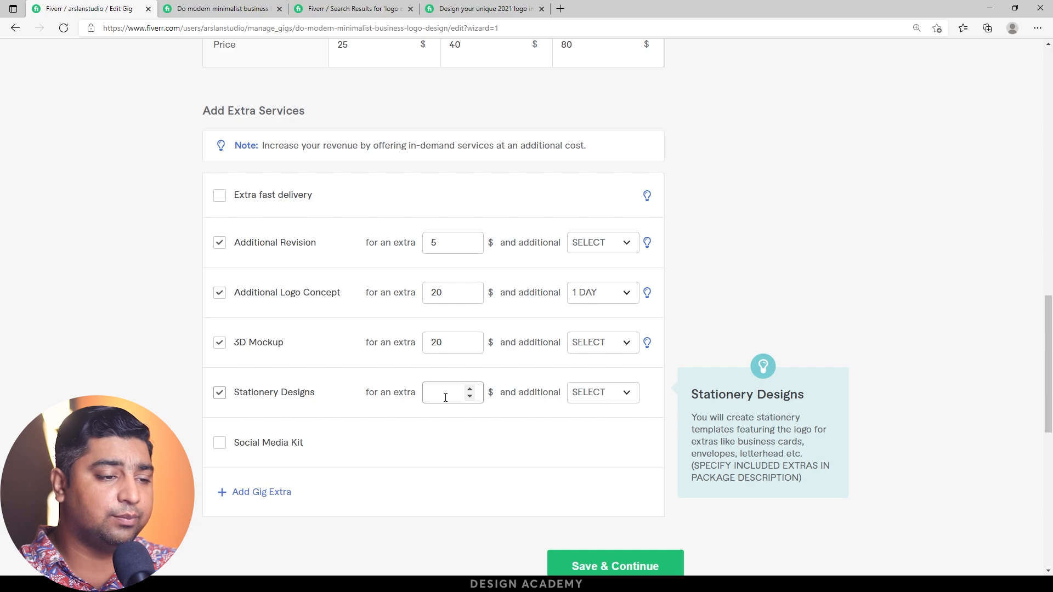
click(445, 398)
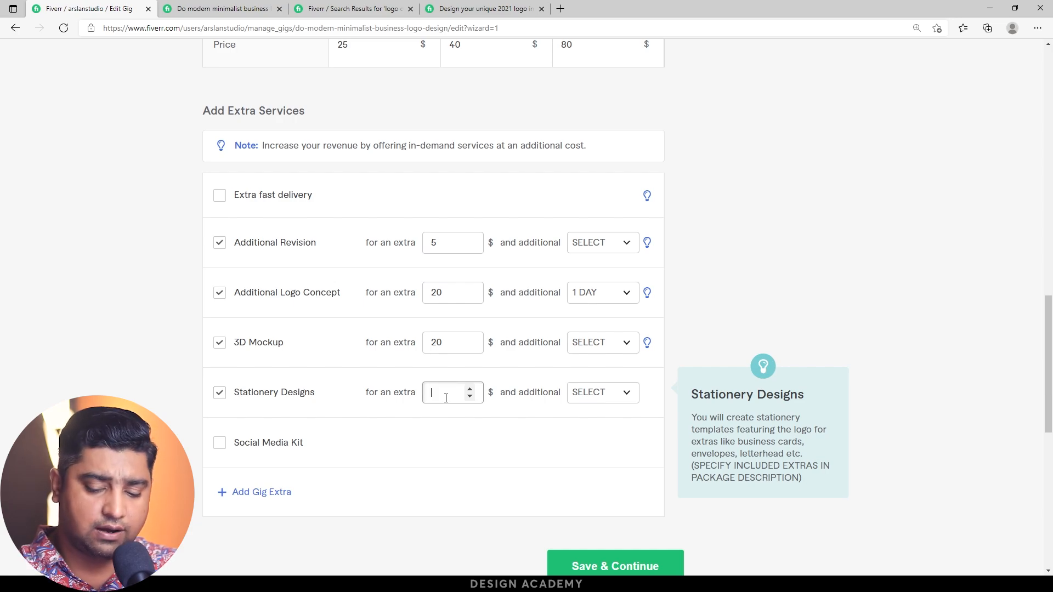
text(1)
key(BackSpace)
text(100)
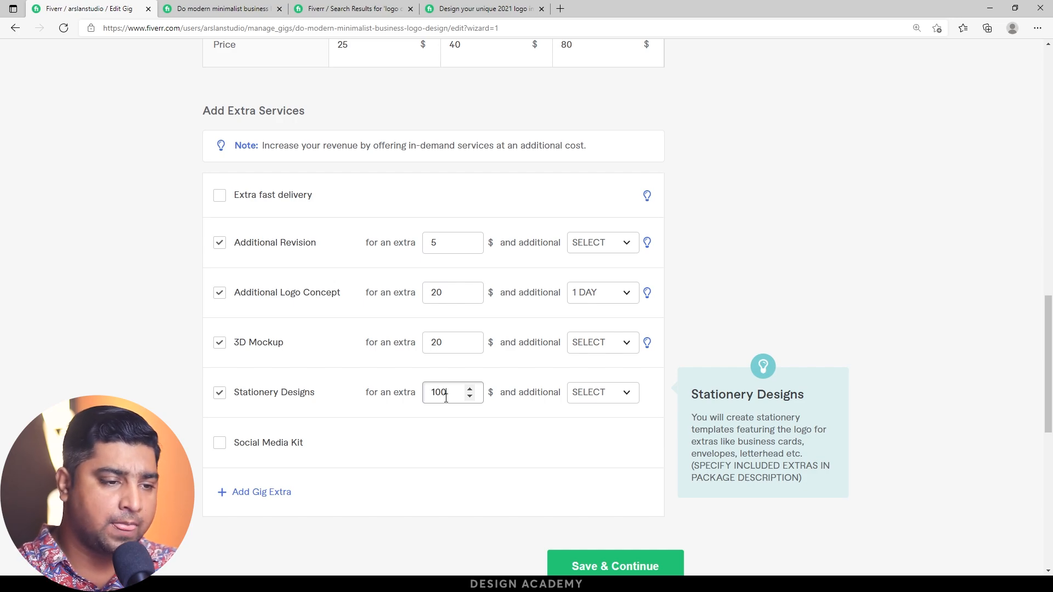
Step: Allow 1 additional day for Stationery Designs and offer the Social Media Kit for an extra $15 and 1 additional day
click(590, 392)
click(608, 251)
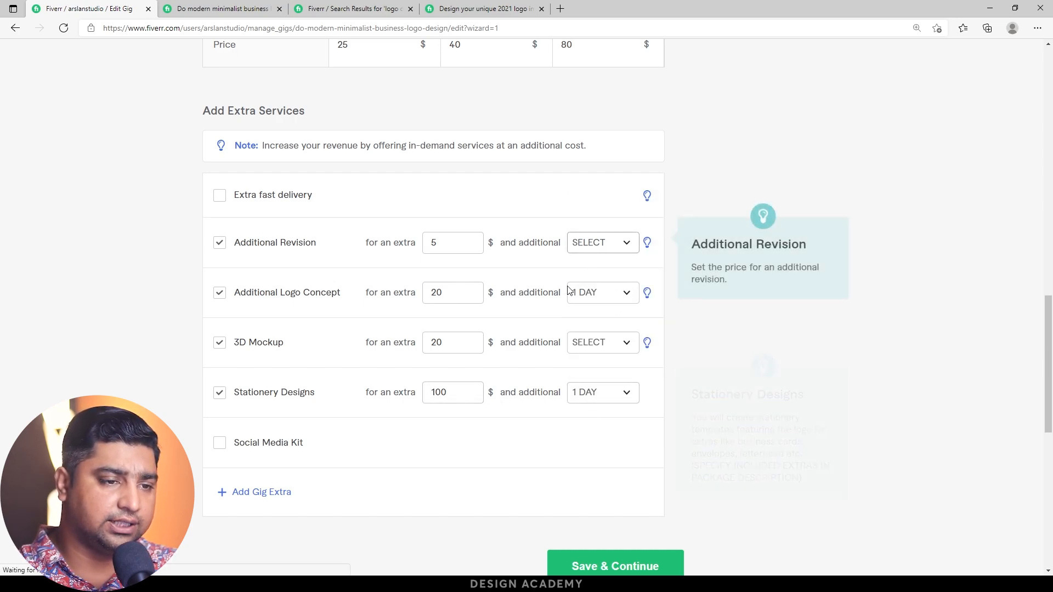
click(256, 445)
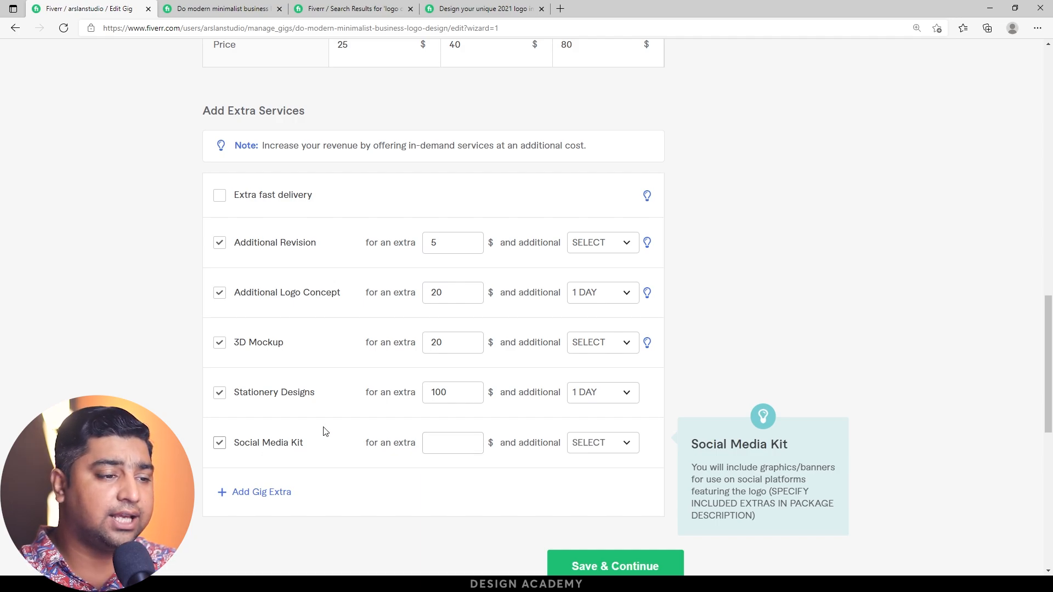
click(445, 444)
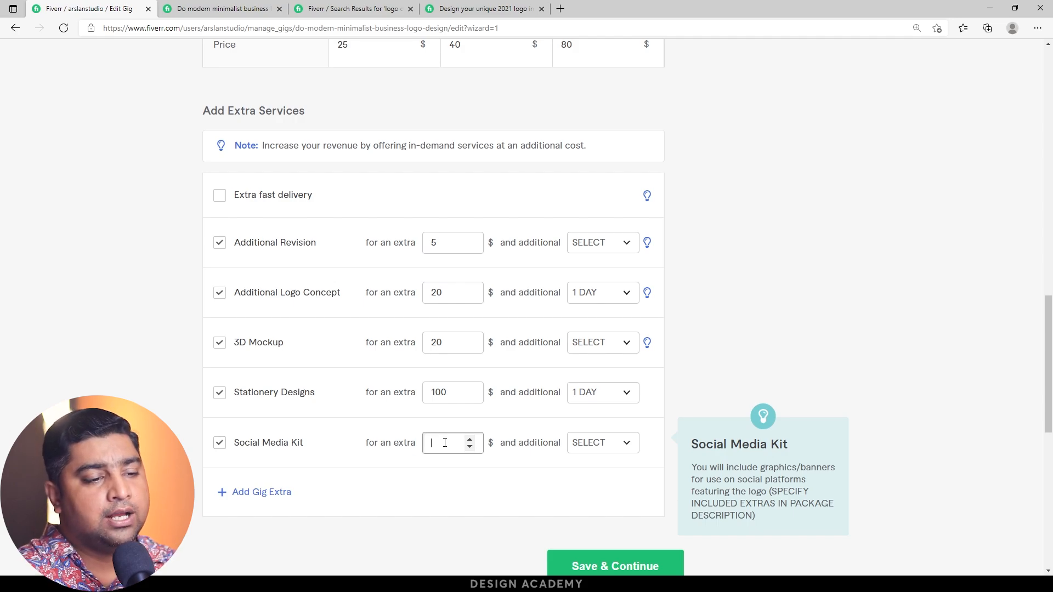
text(15)
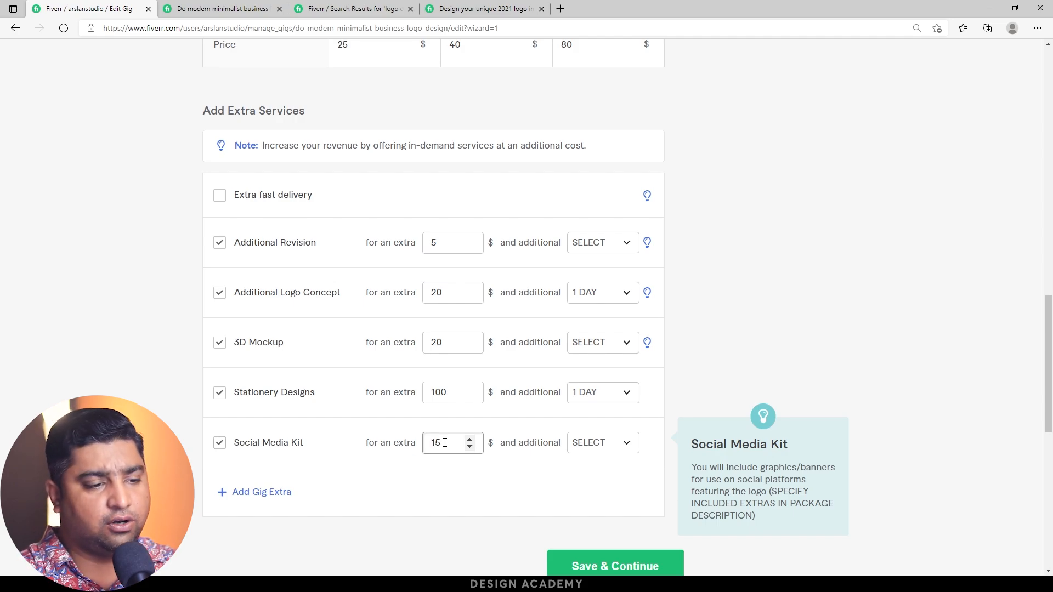
click(583, 443)
click(587, 307)
Step: Add a custom gig extra titled "Business Card" with the description "Design a Business Card"
scroll(178, 404, down, 1)
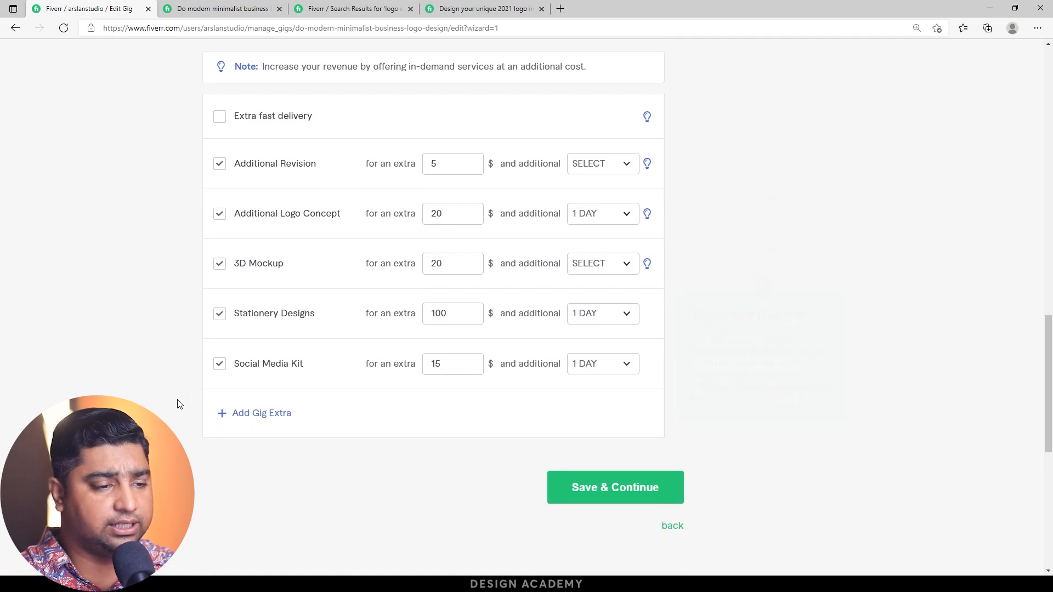
click(265, 412)
click(335, 413)
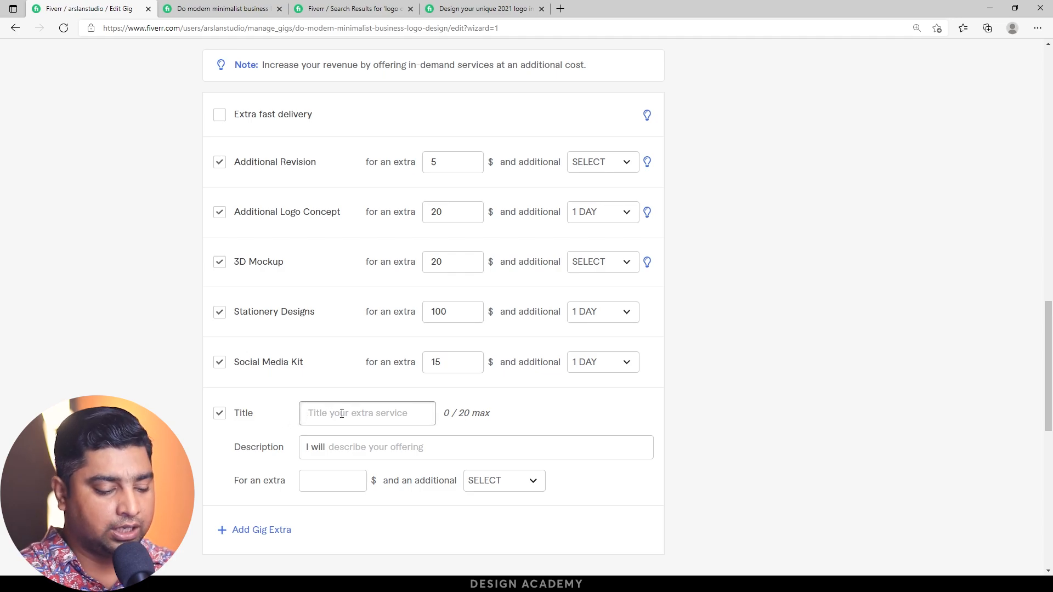
text(Business Card)
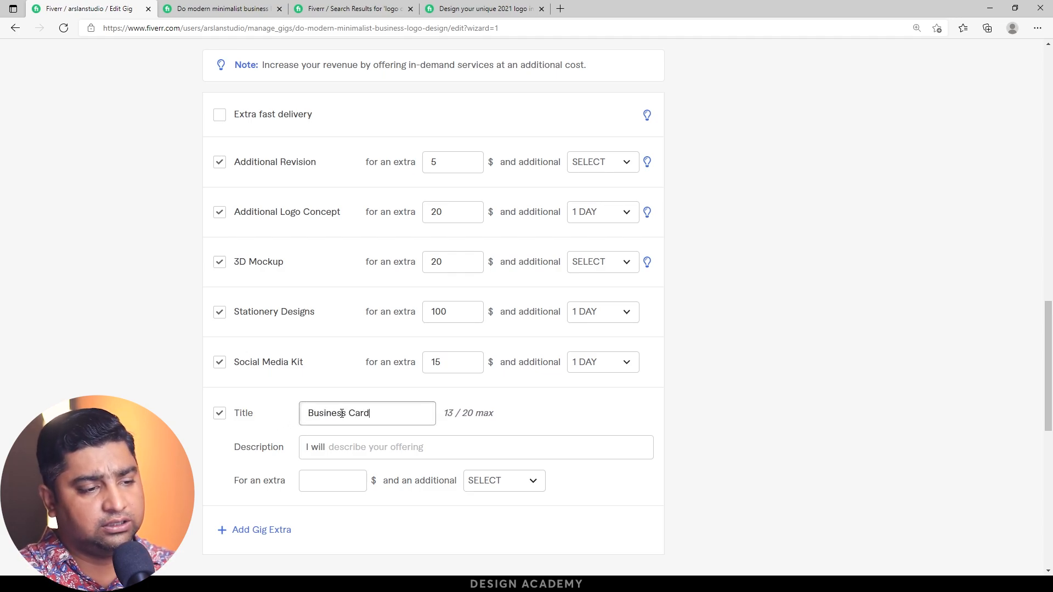
key(Tab)
text(Design A)
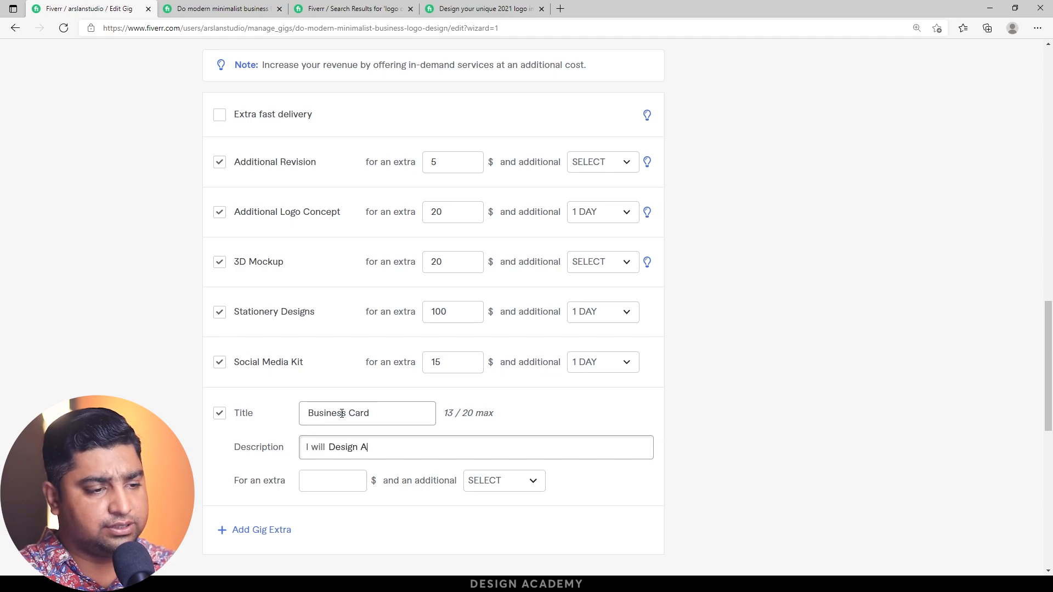
key(BackSpace)
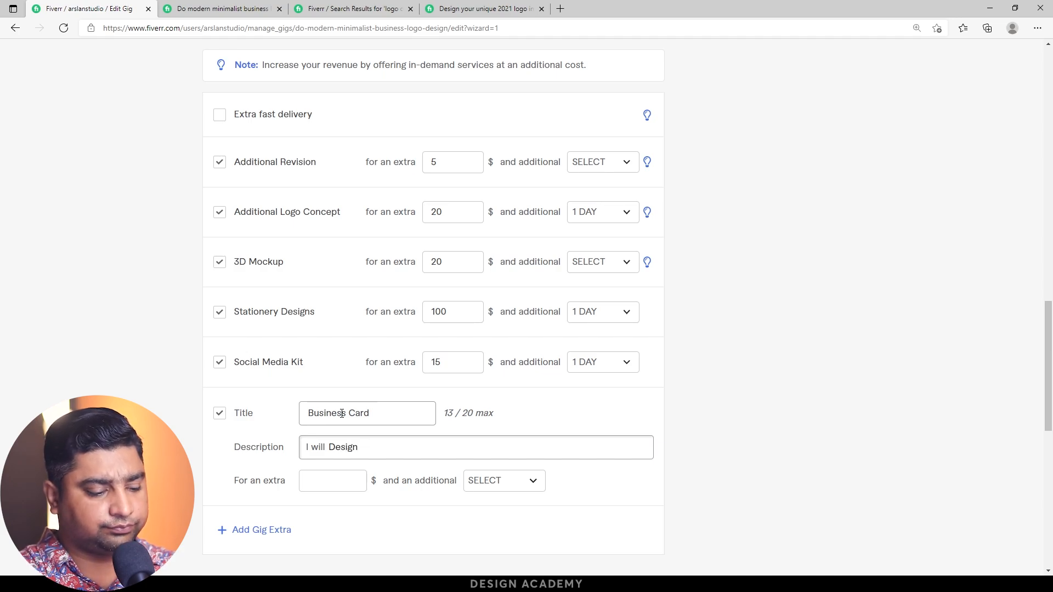
text(a Business)
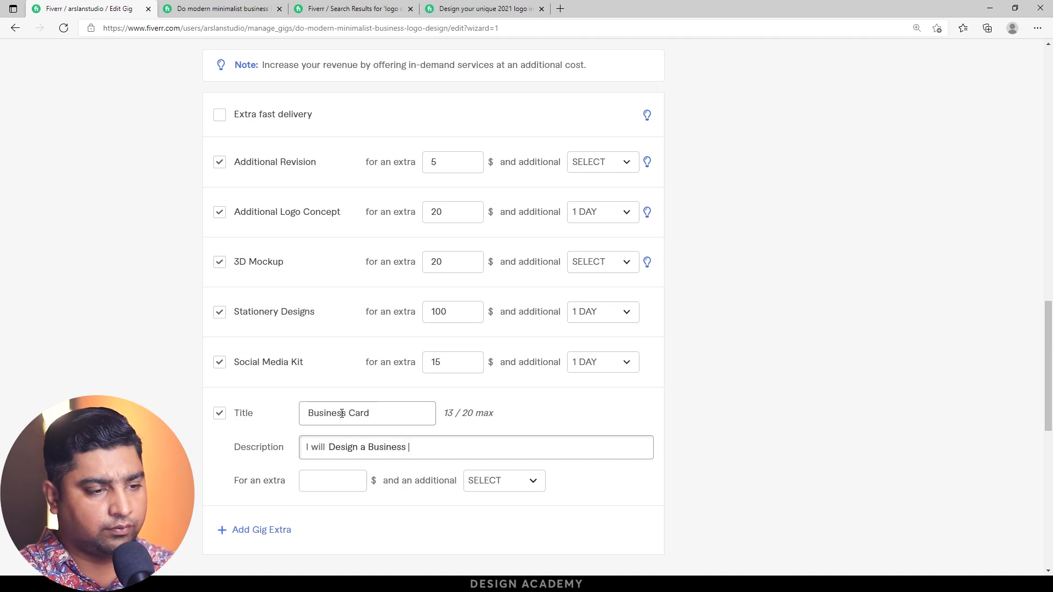
text( Card)
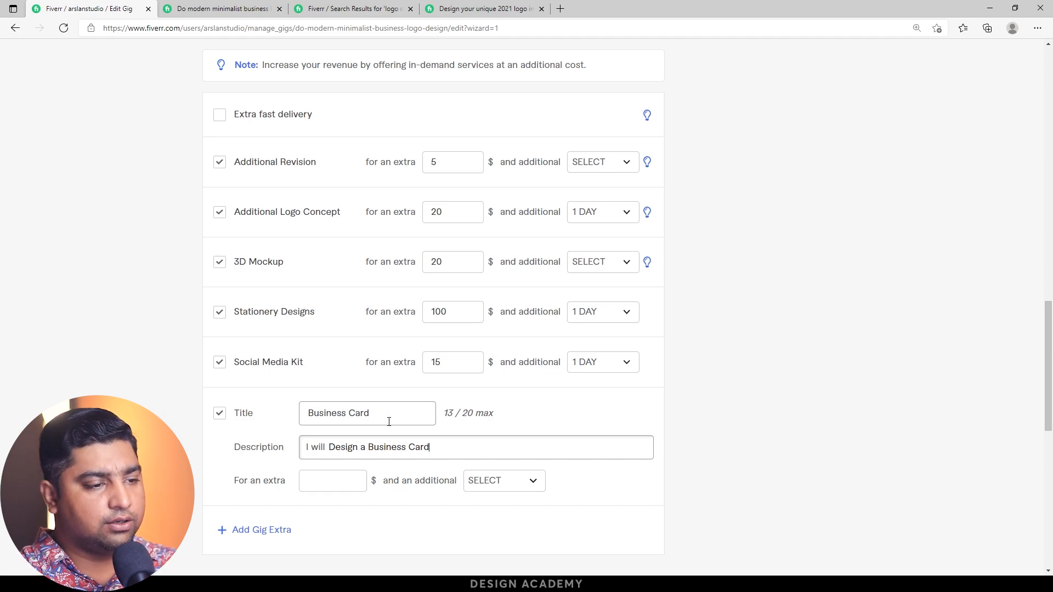
Step: Price the Business Card extra at $20 with 1 additional day
click(324, 485)
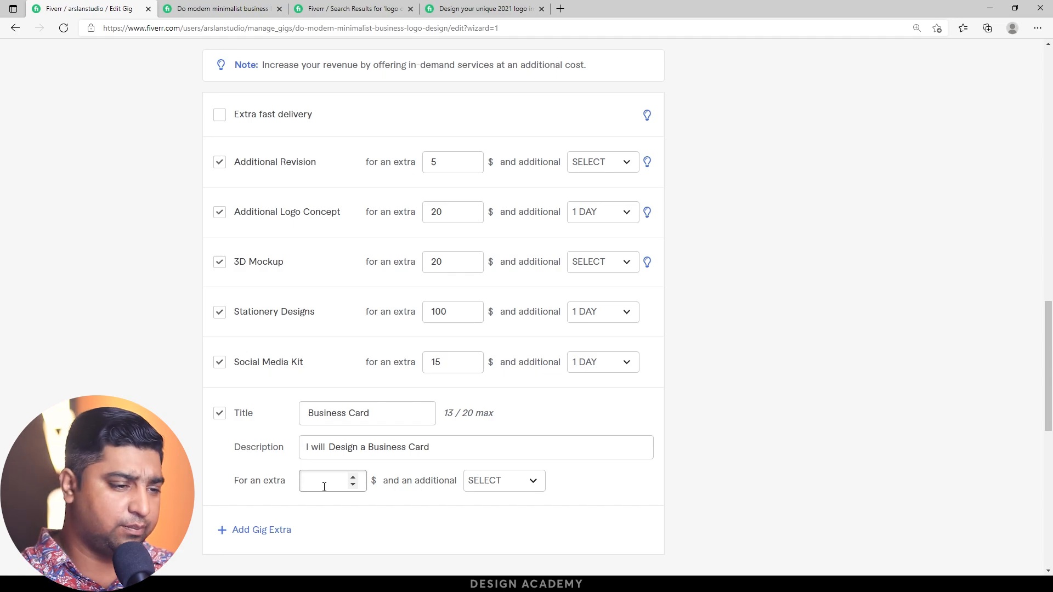
text(20)
scroll(477, 334, down, 4)
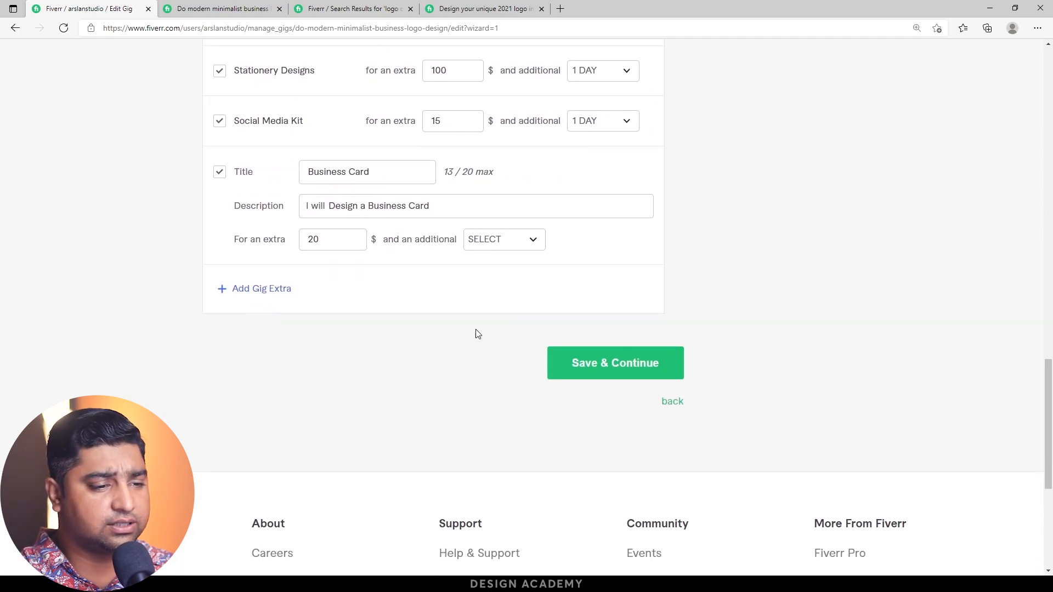
click(510, 240)
click(500, 346)
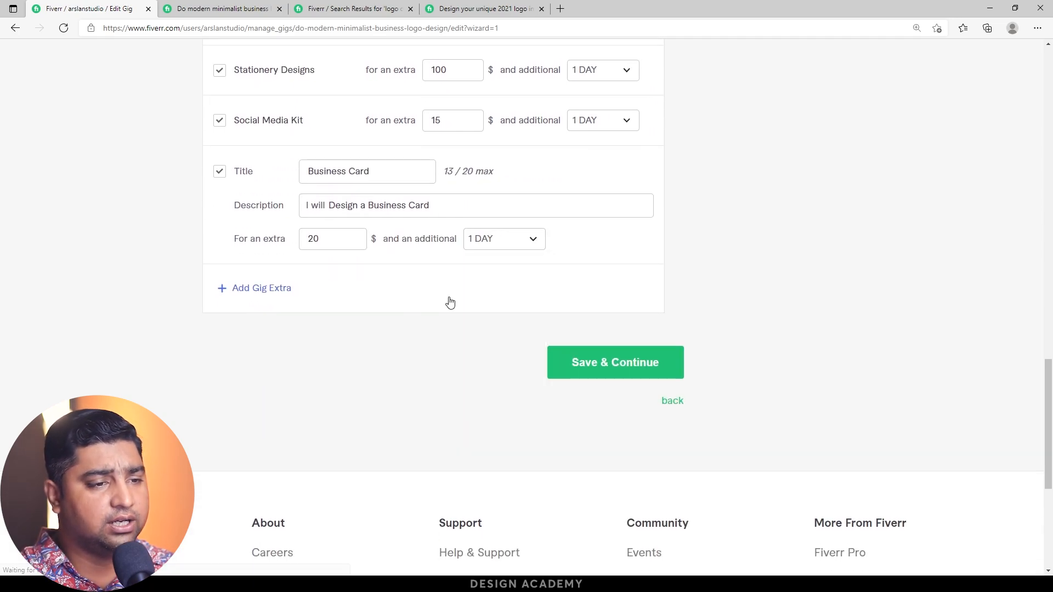
Step: Add a second custom gig extra titled "Facebook Banner" with the description "Design a creative facebook banner"
click(450, 302)
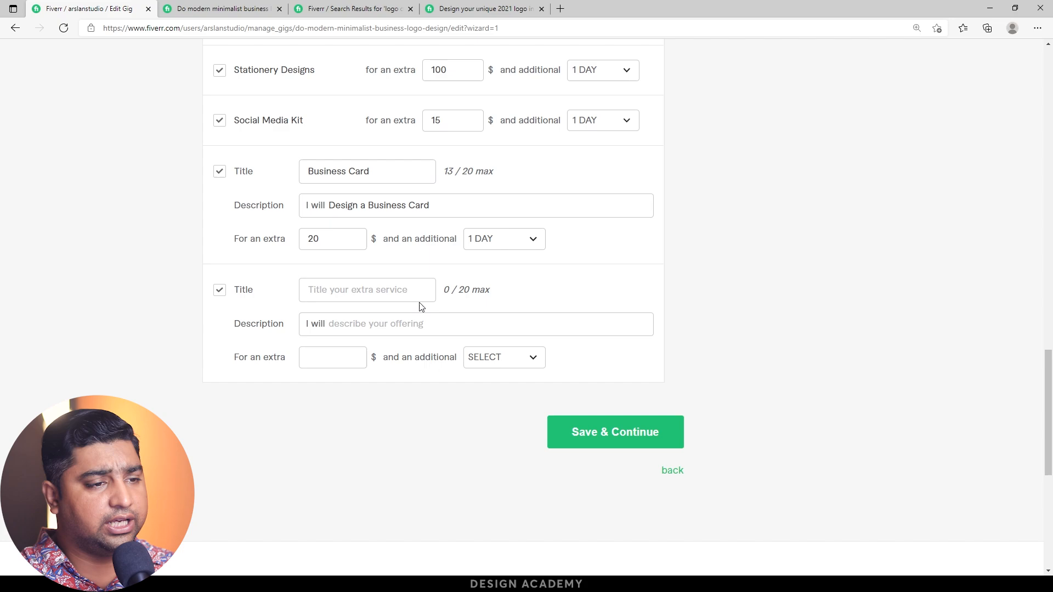
click(221, 294)
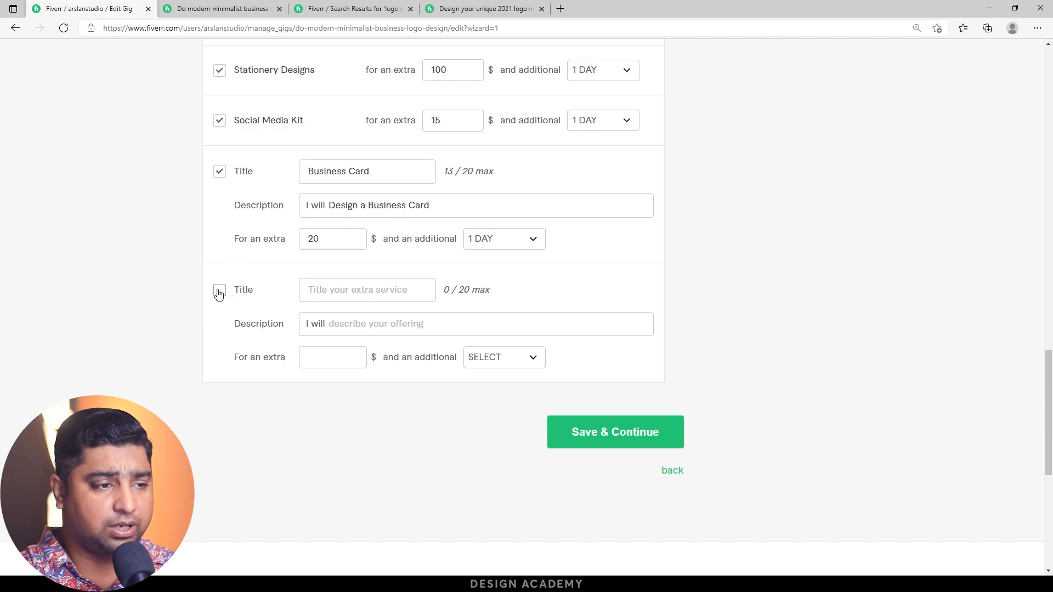
click(343, 290)
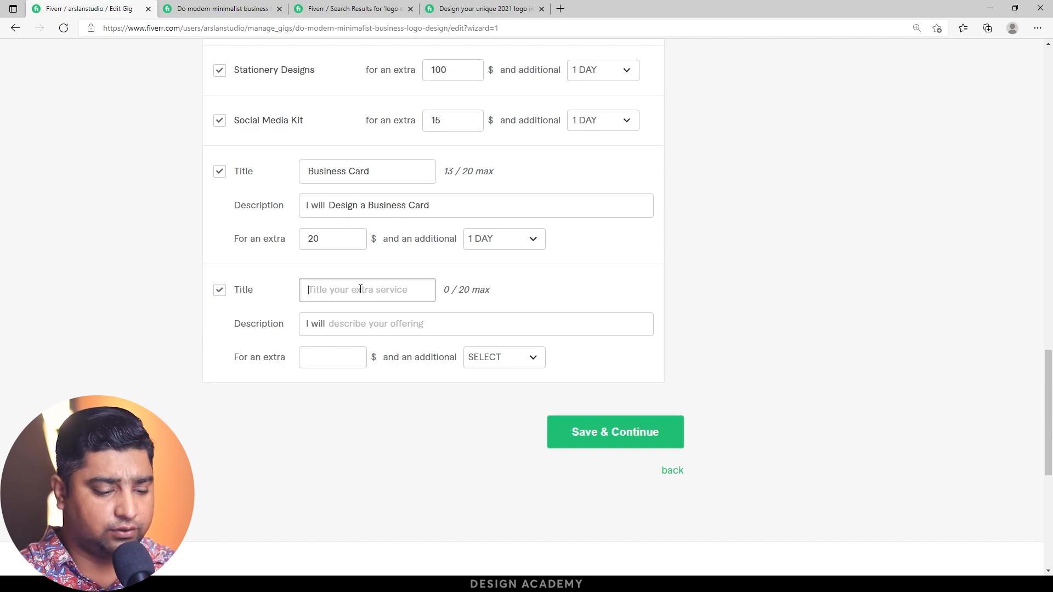
text(Facebook Banner)
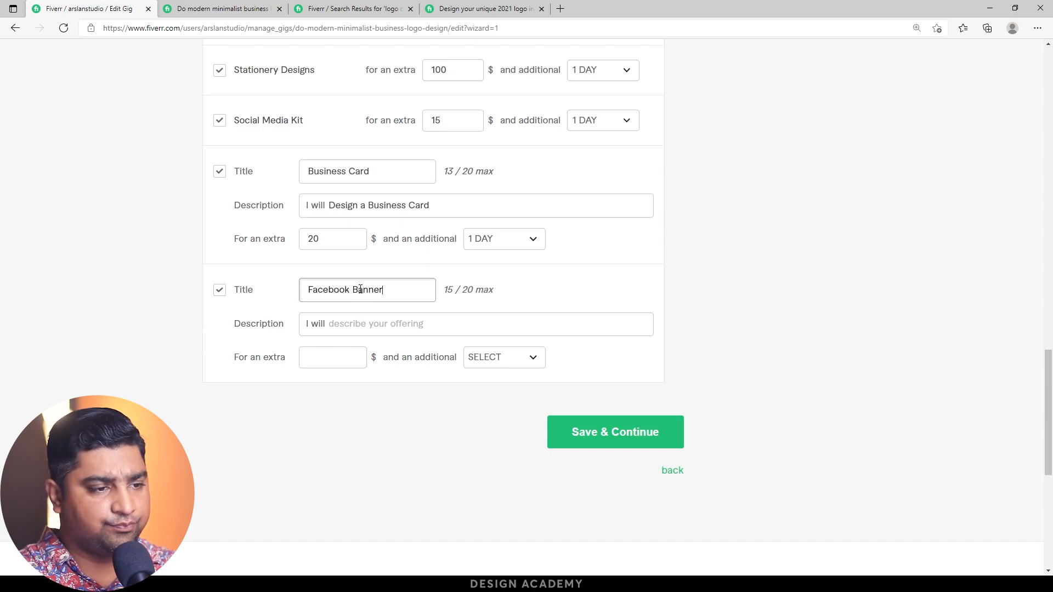
key(Tab)
text(Des)
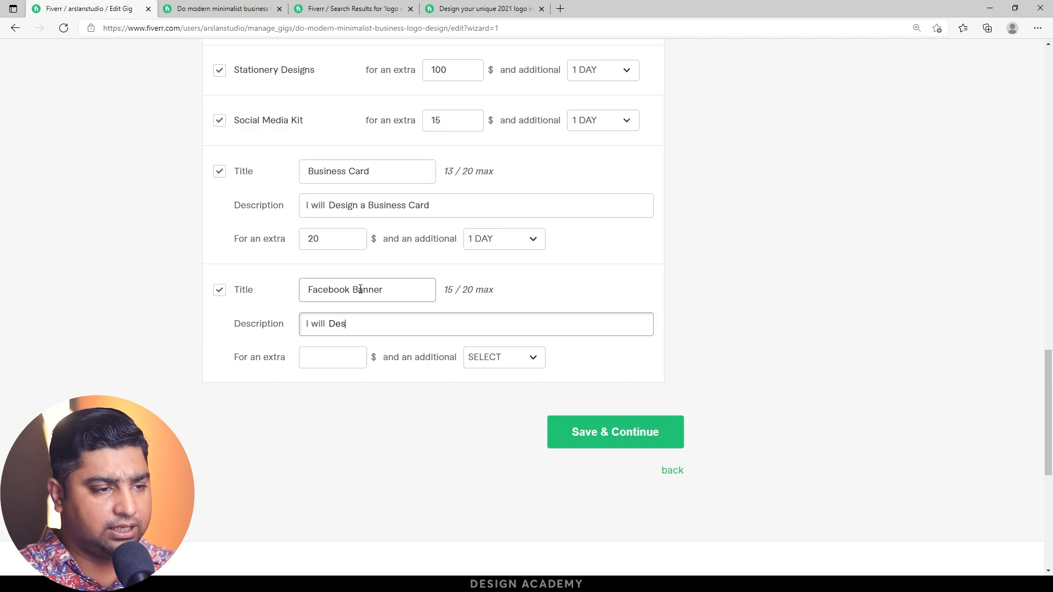
text(ign a c)
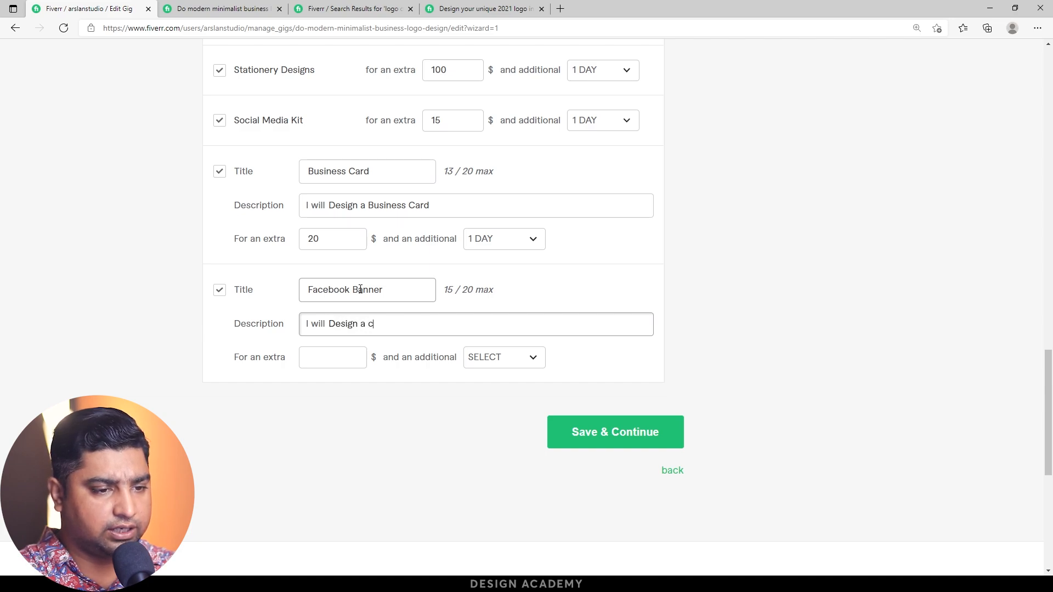
key(BackSpace)
text(creative f)
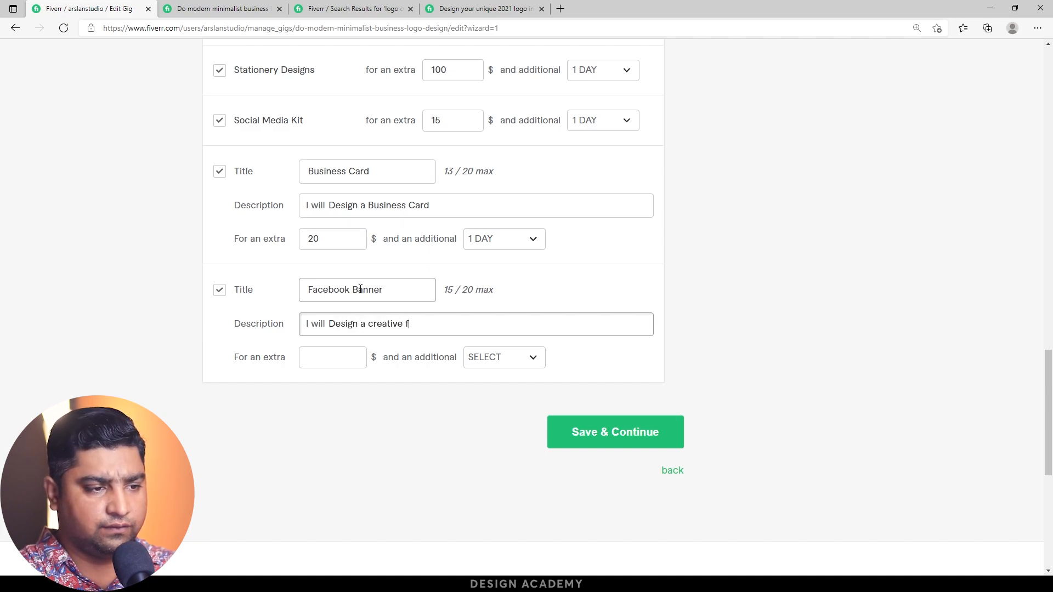
text(acebook banner)
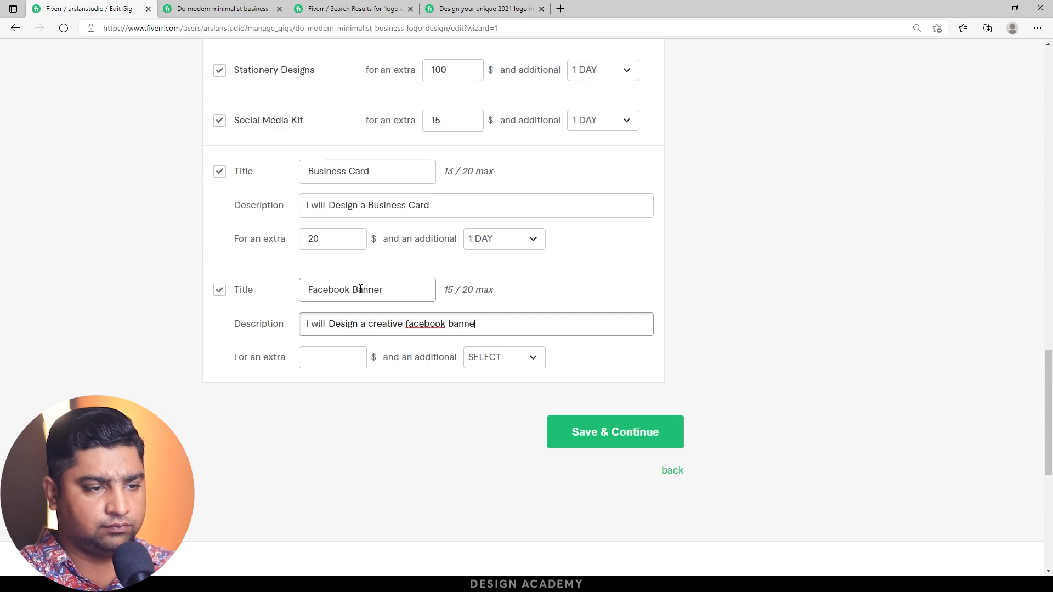
Step: Price the Facebook Banner extra at $10 with 1 additional day
click(332, 355)
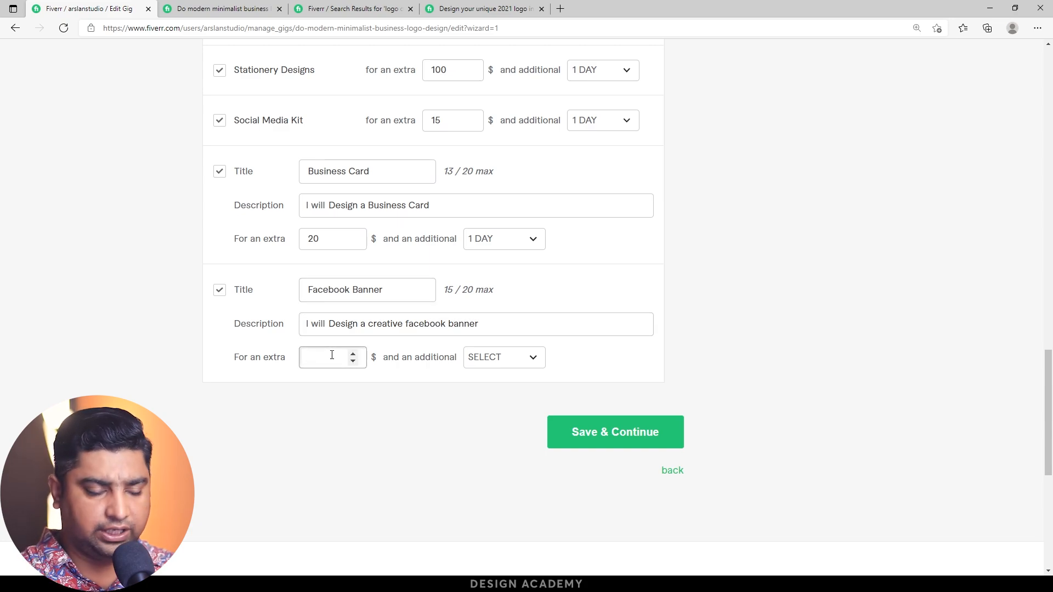
text(10)
click(498, 366)
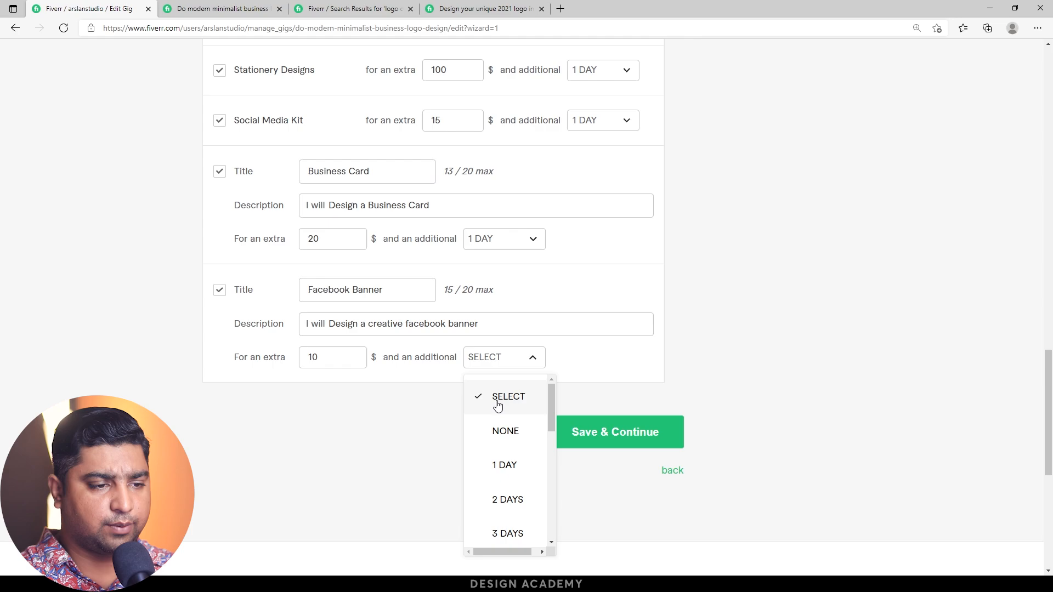
click(495, 470)
Step: Review the extra services, then save the pricing and continue to the Description & FAQ stage
scroll(323, 389, up, 7)
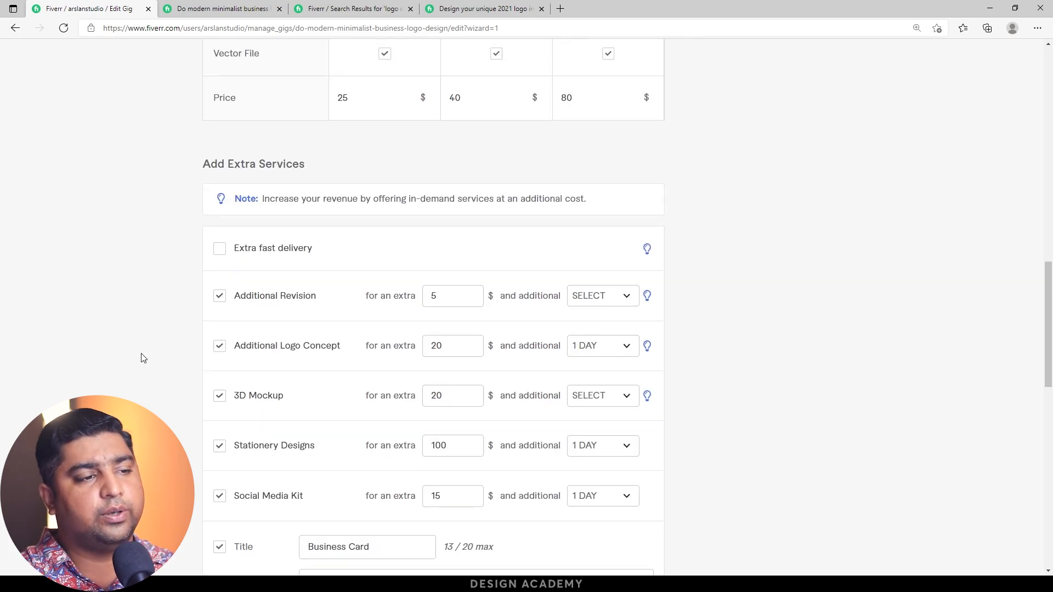
scroll(142, 358, down, 4)
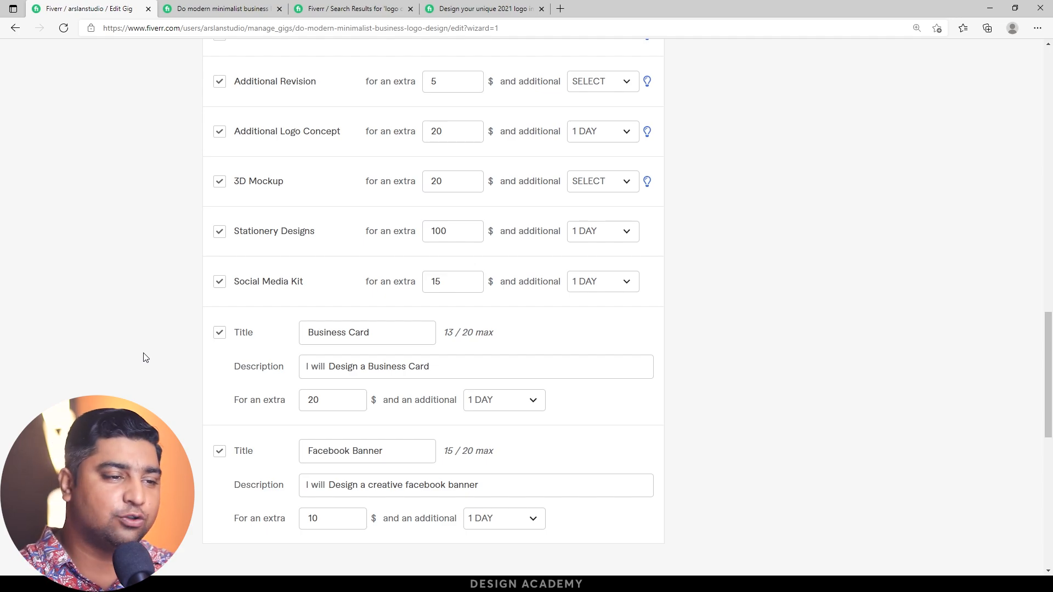
scroll(143, 355, down, 10)
scroll(496, 258, up, 3)
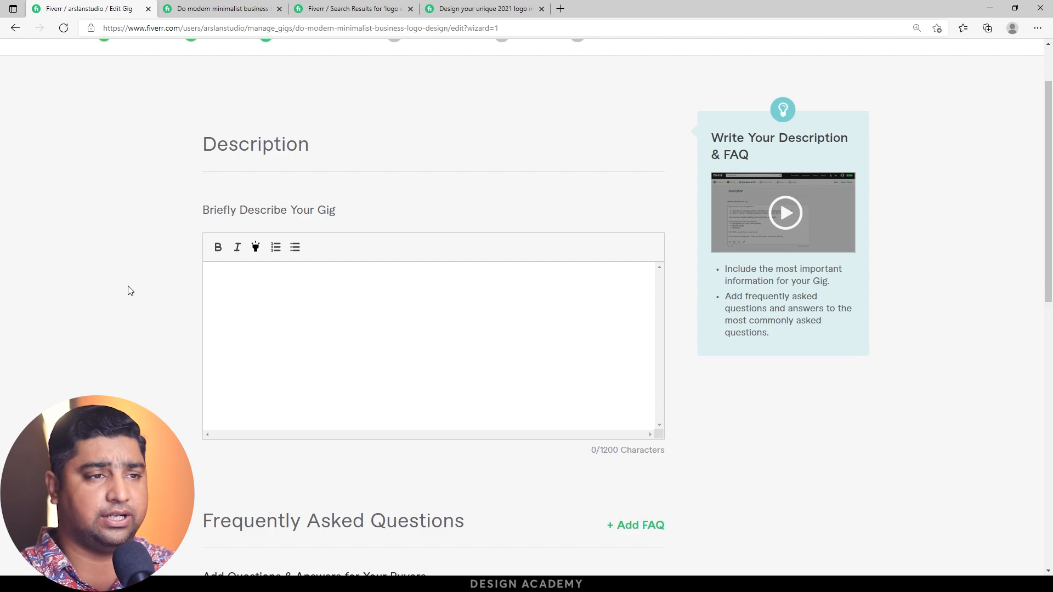
Step: Examine the About This Gig description of the competing "design your unique 2021 logo in 24hrs" gig as a reference
click(463, 8)
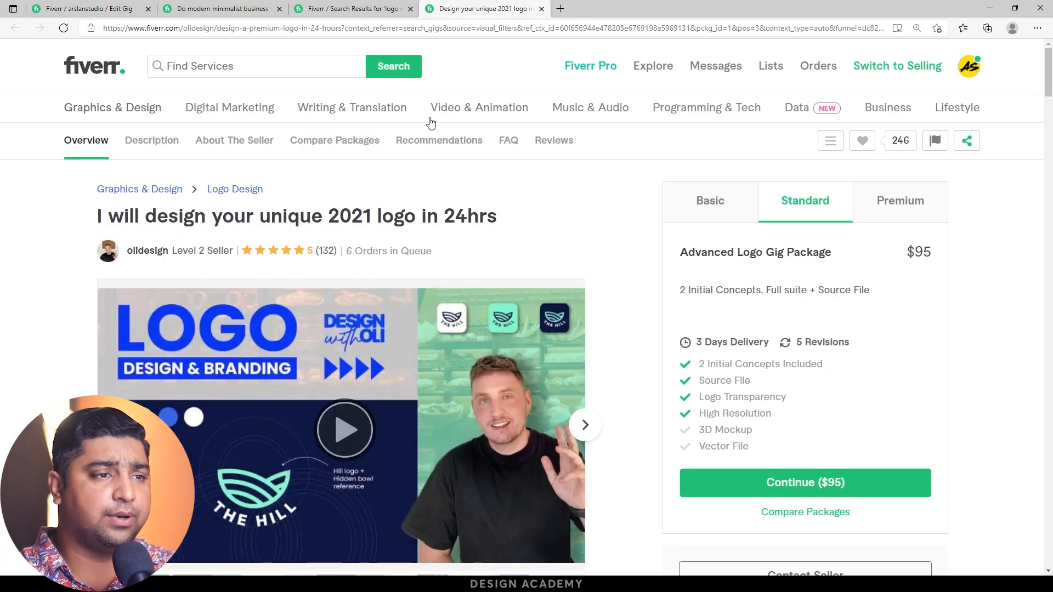
scroll(430, 322, down, 3)
scroll(392, 230, down, 5)
scroll(392, 225, up, 1)
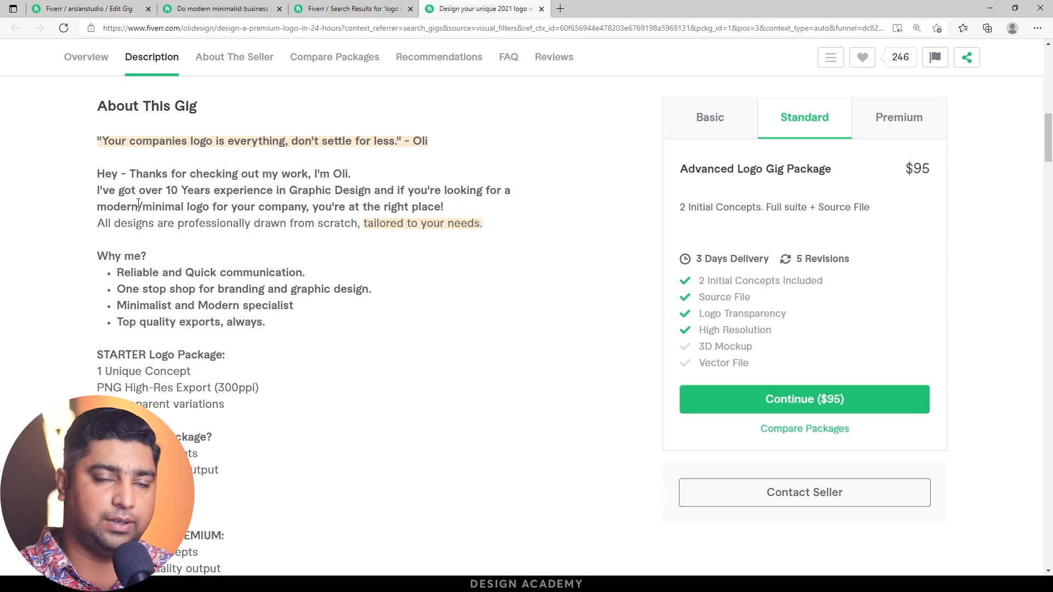
scroll(126, 253, down, 2)
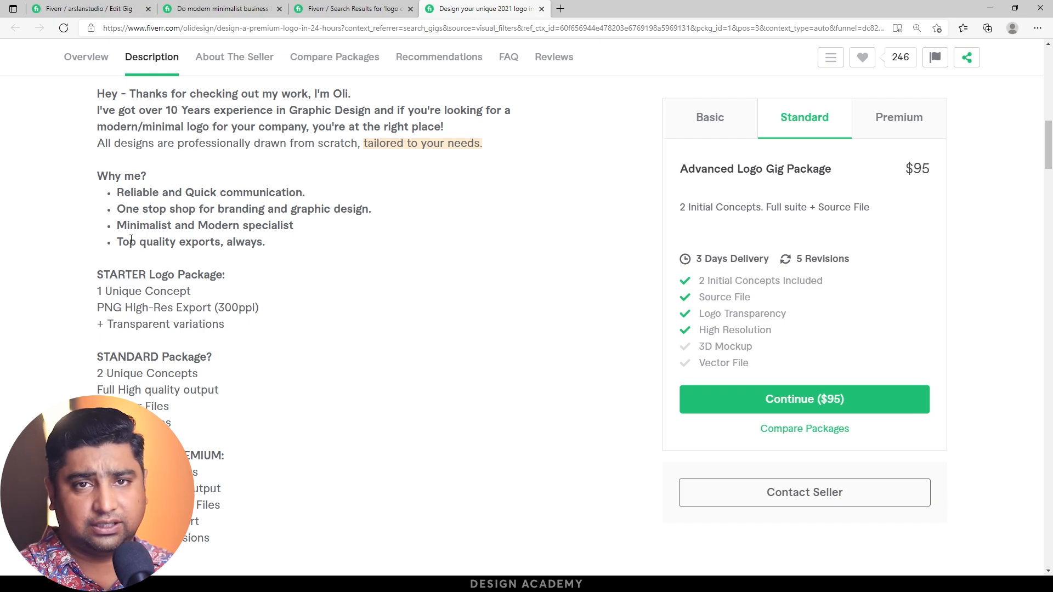
Step: In the gig editor, start the description with "Are you looking for a Modern Minimalist Business Logo Design for your company? then you are on right place."
key(ctrl+Tab)
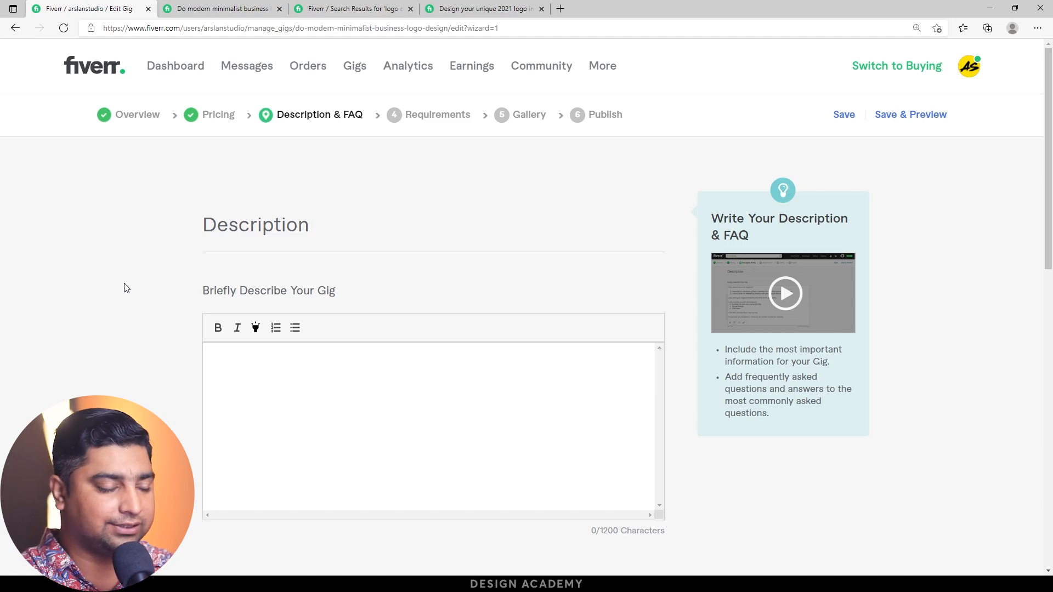
text(Are )
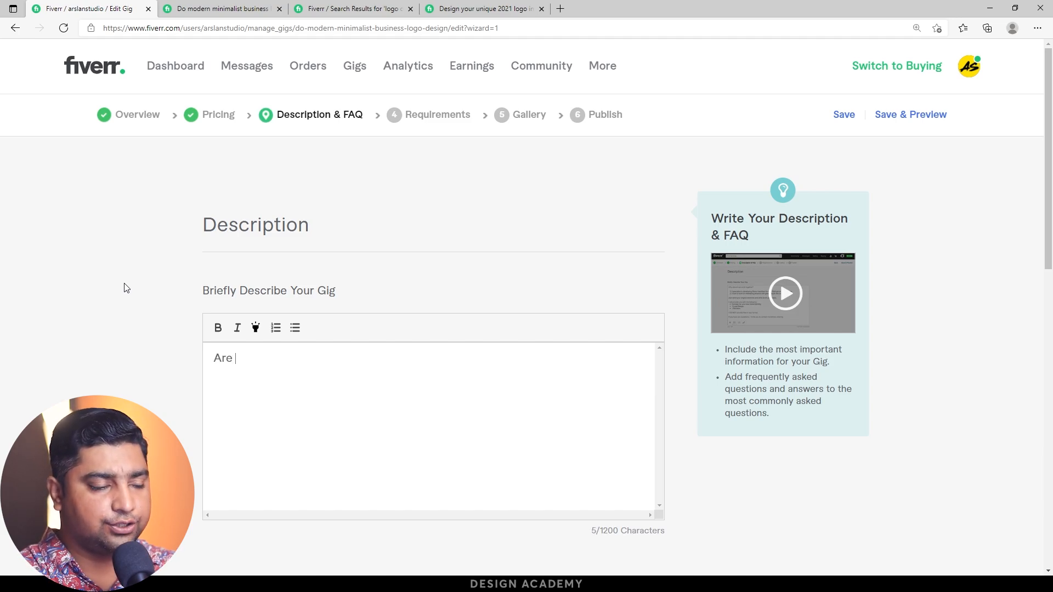
text(you looking for)
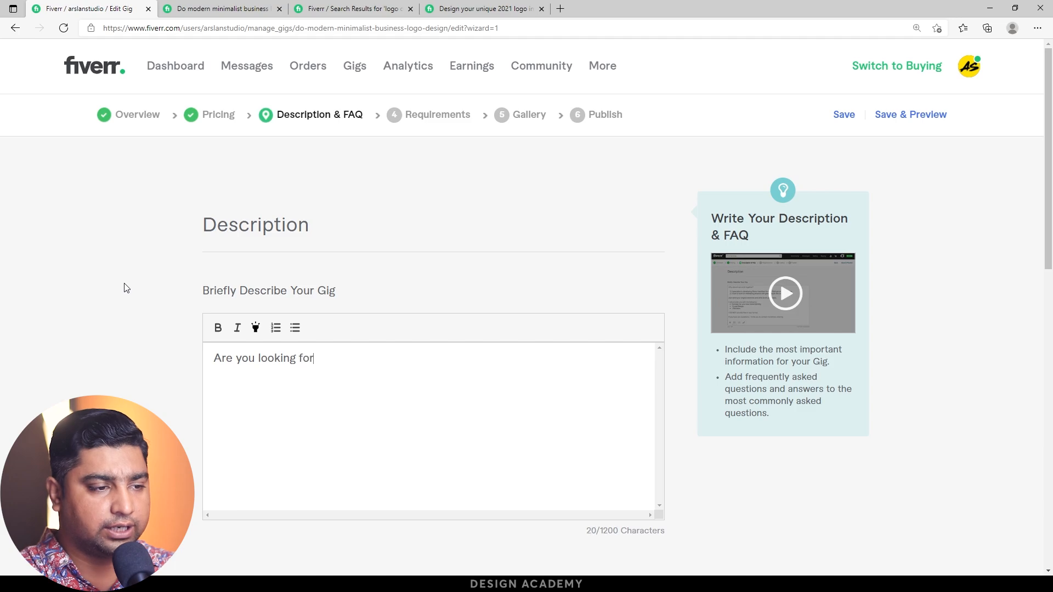
text( a Modern )
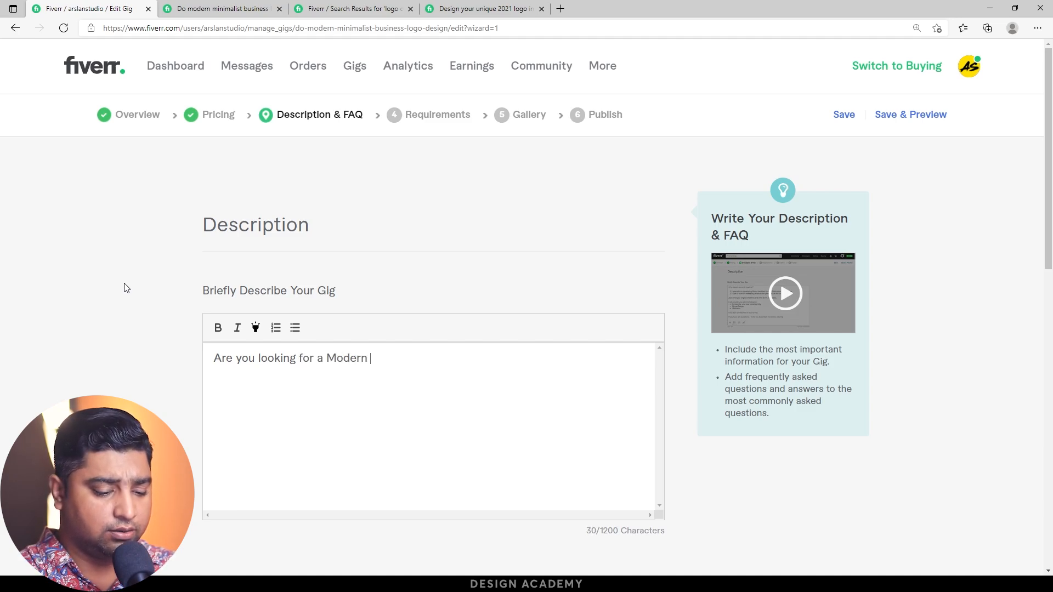
text(Minimalist Business Logo Desi)
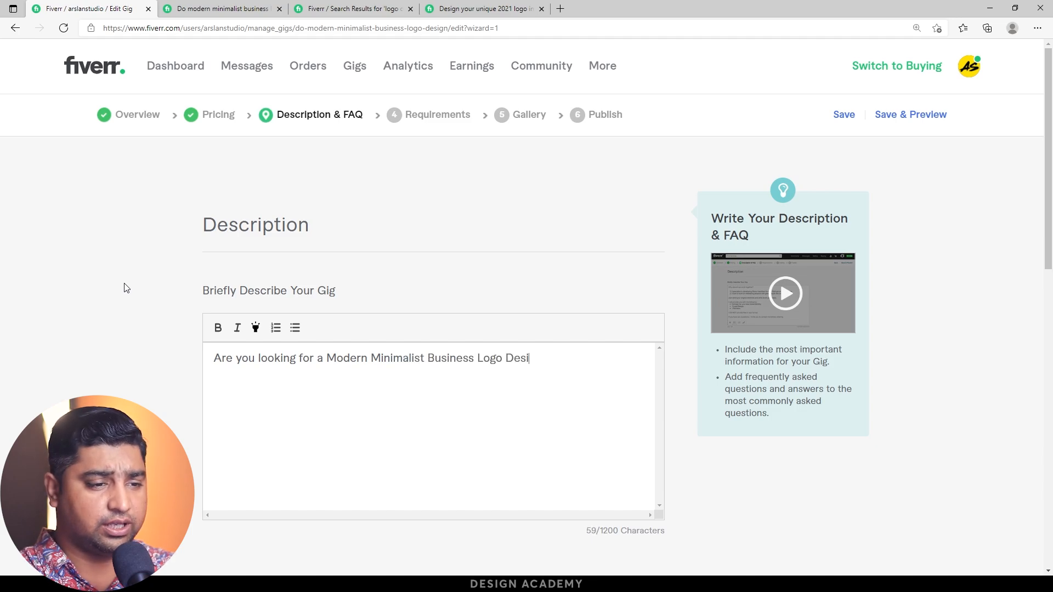
text(gn)
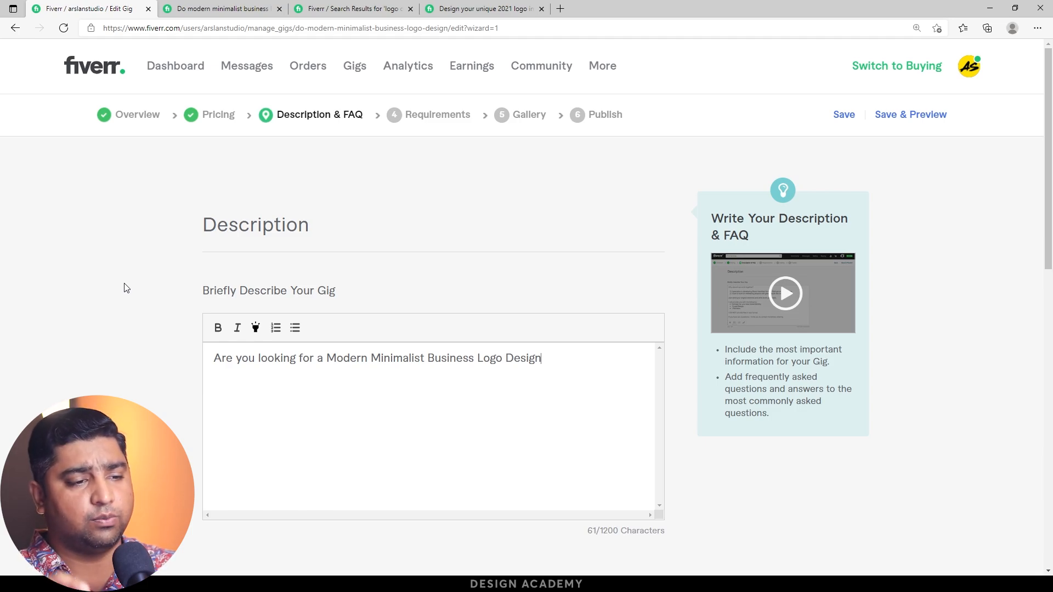
text(for you)
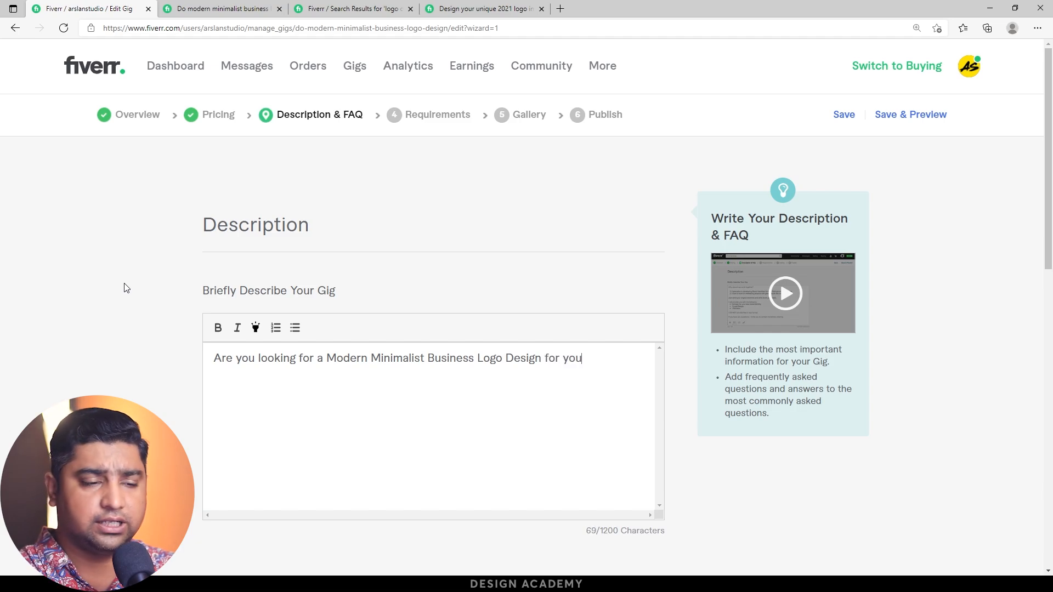
text(r company? the)
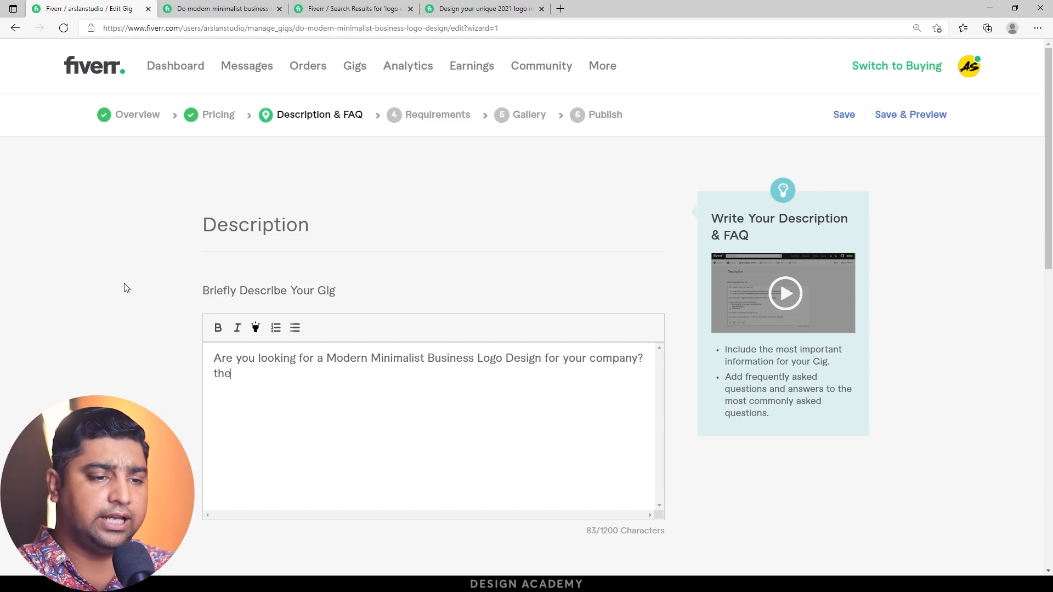
text(n you are on right place?)
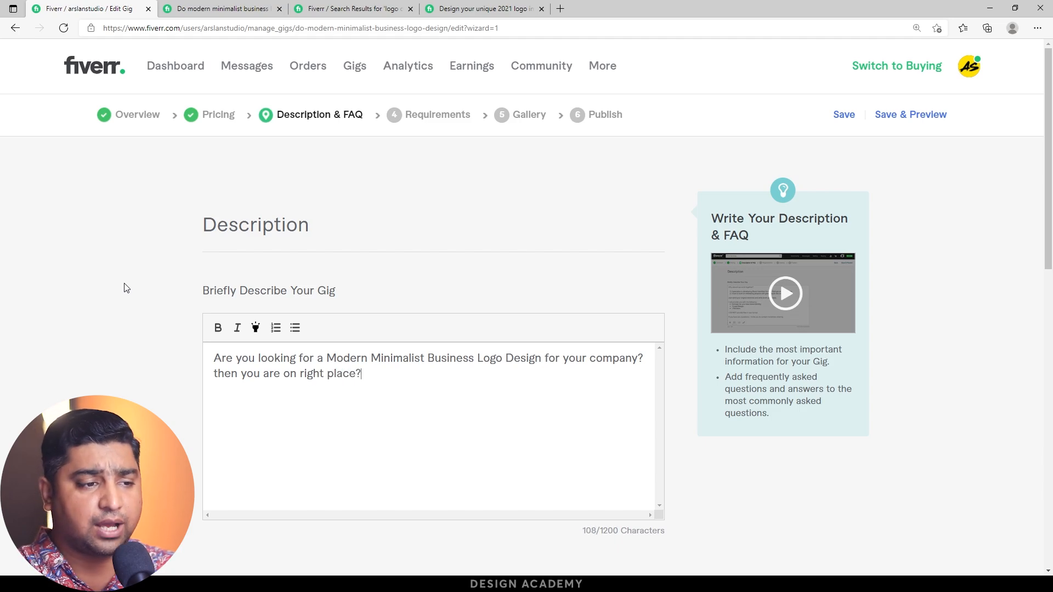
key(BackSpace)
text(.)
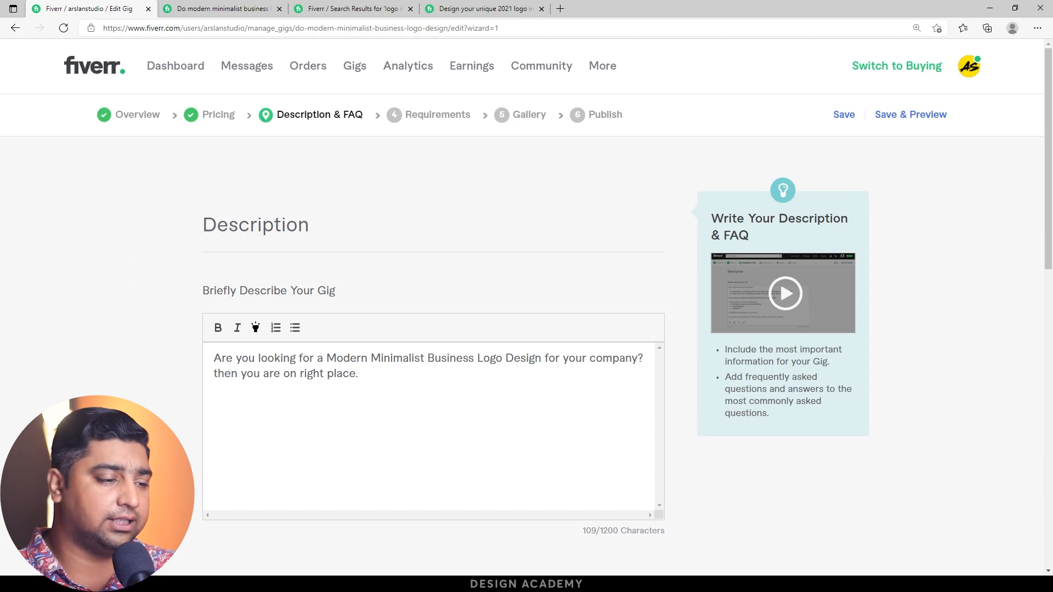
Step: Continue the description with "I am a Full-time Logo Designer specialist in designing modern minimalist logos with over 11 years of experience."
click(418, 402)
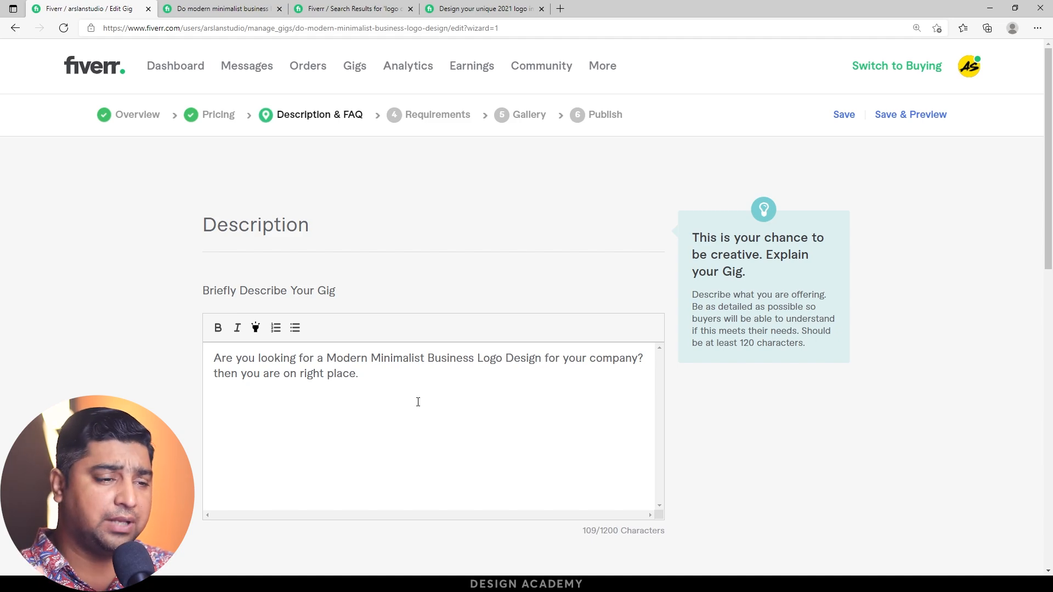
text(I am a Full-time Branding Designer specialist in designing modern minimalist logos with over 11 years of experience.)
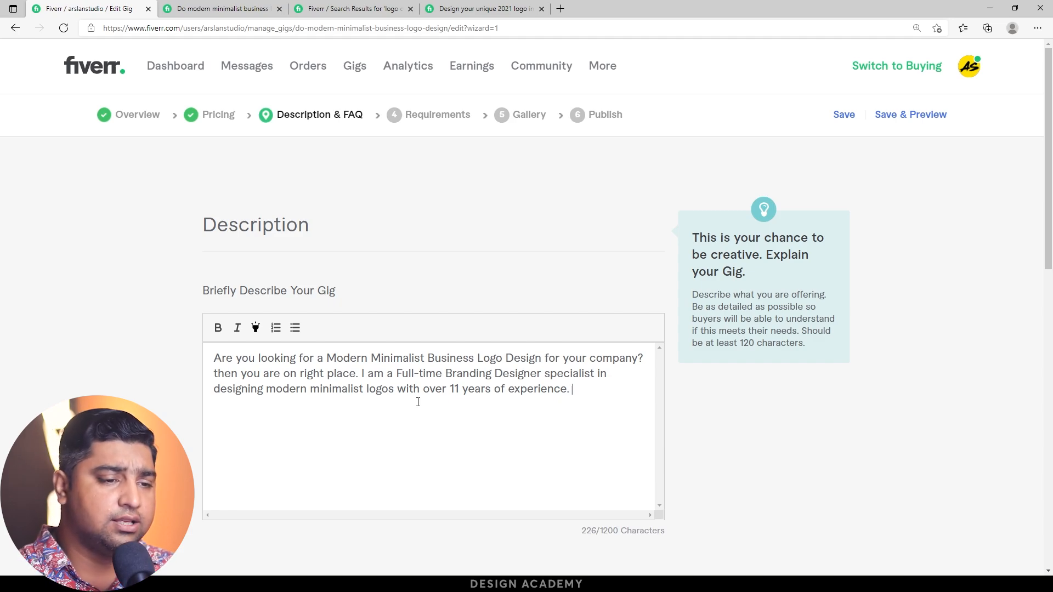
drag(492, 375, 449, 374)
text(Logo)
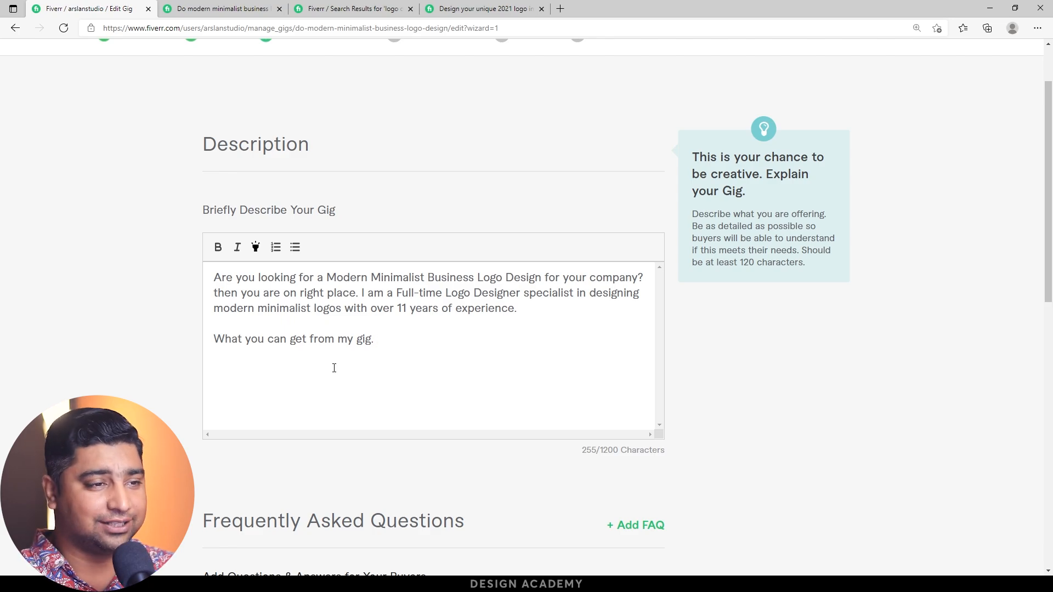
Step: Add "Basic Logo Package:" with four bullets: 1 Unique Concept; Source File + JPG, PNG,; Vector Format; Unlimited Revisions
text(Basic Logo Package: 1 Unique Concept Source File + JPG, PNG, Vector Format Unlimited Revisions)
scroll(295, 287, down, 2)
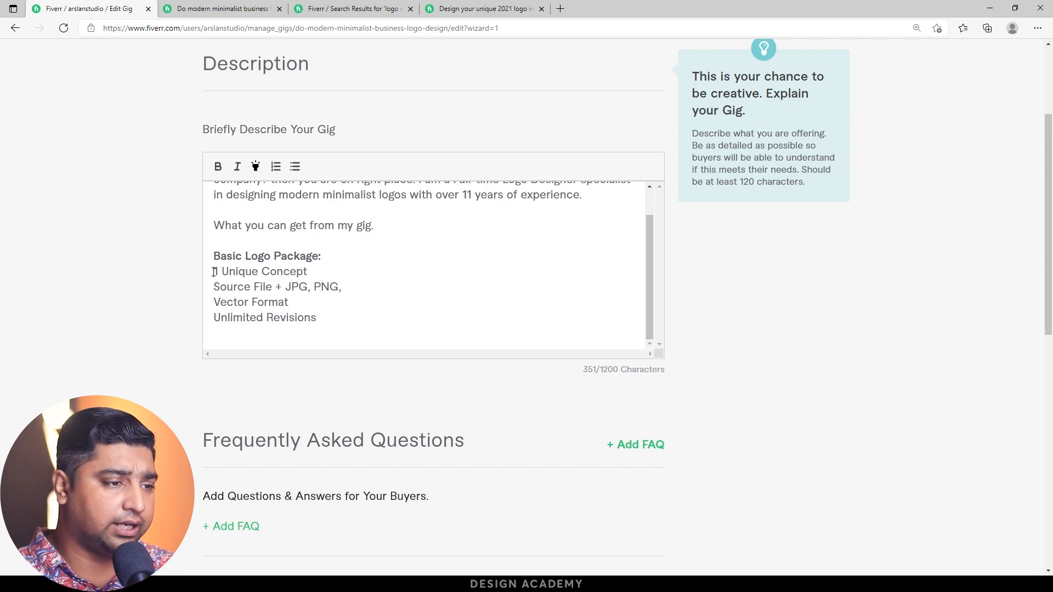
click(295, 167)
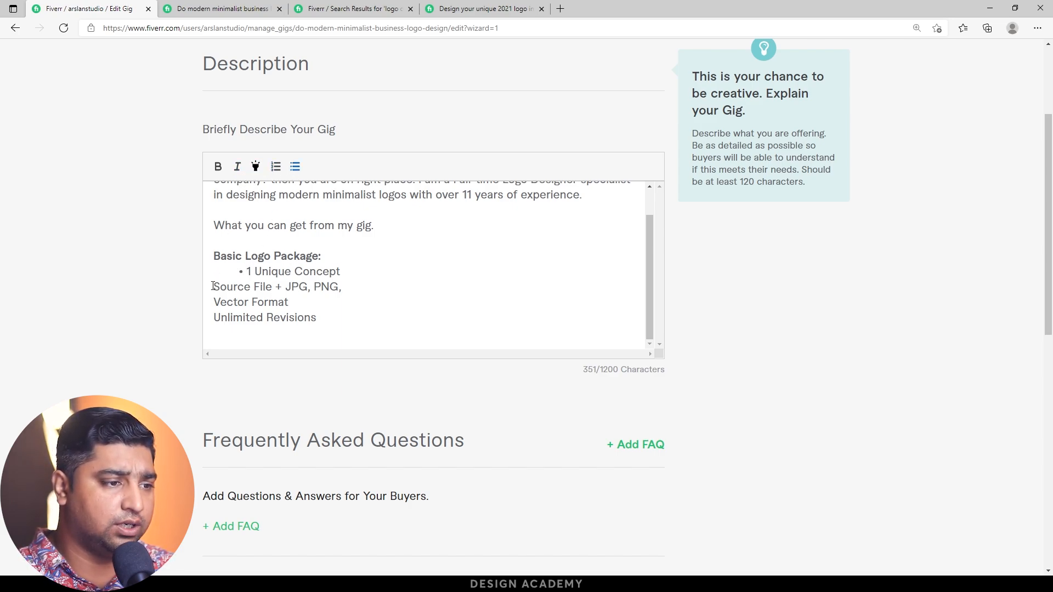
key(Down)
click(295, 167)
click(217, 297)
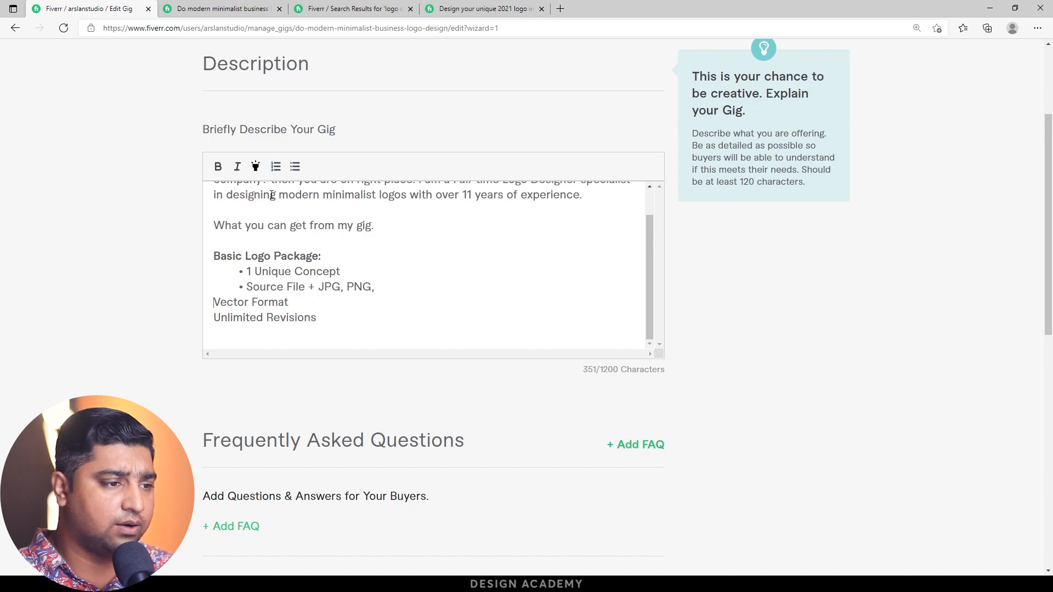
click(295, 166)
click(216, 318)
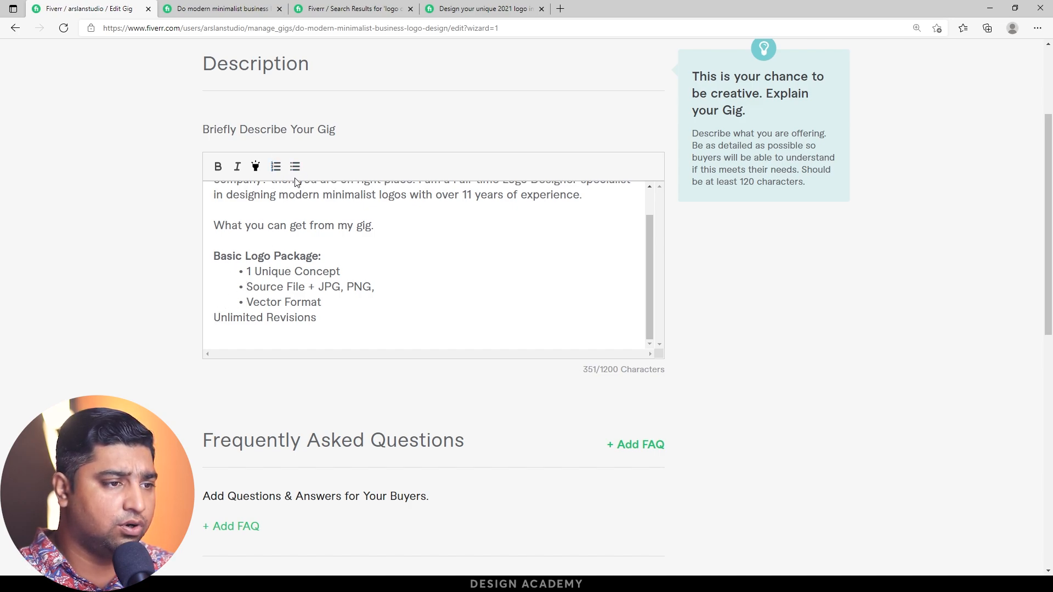
click(295, 167)
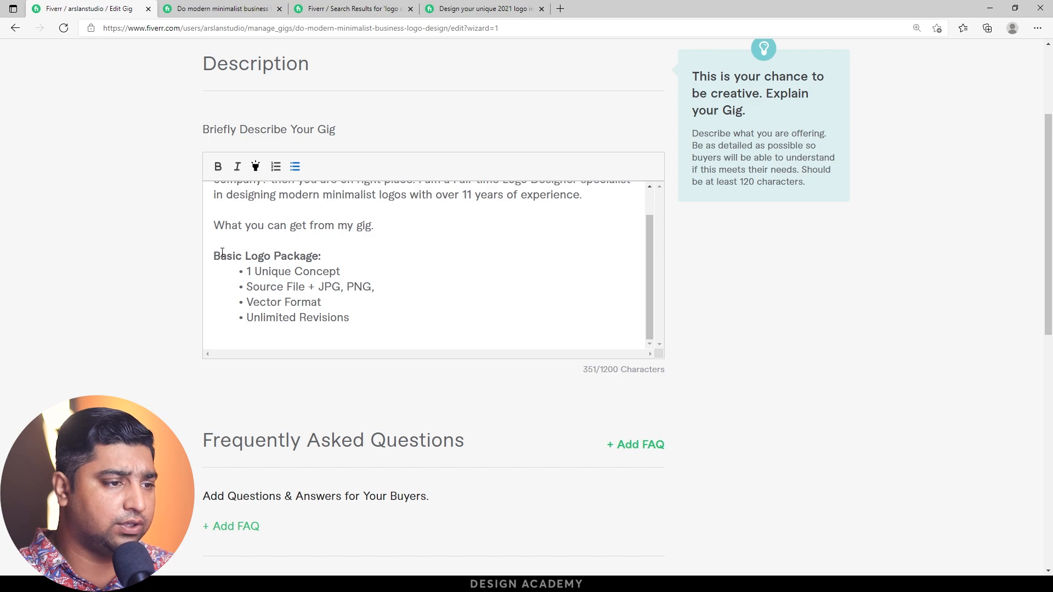
Step: Highlight the bold "Basic Logo Package:" heading without italics
drag(213, 255, 322, 255)
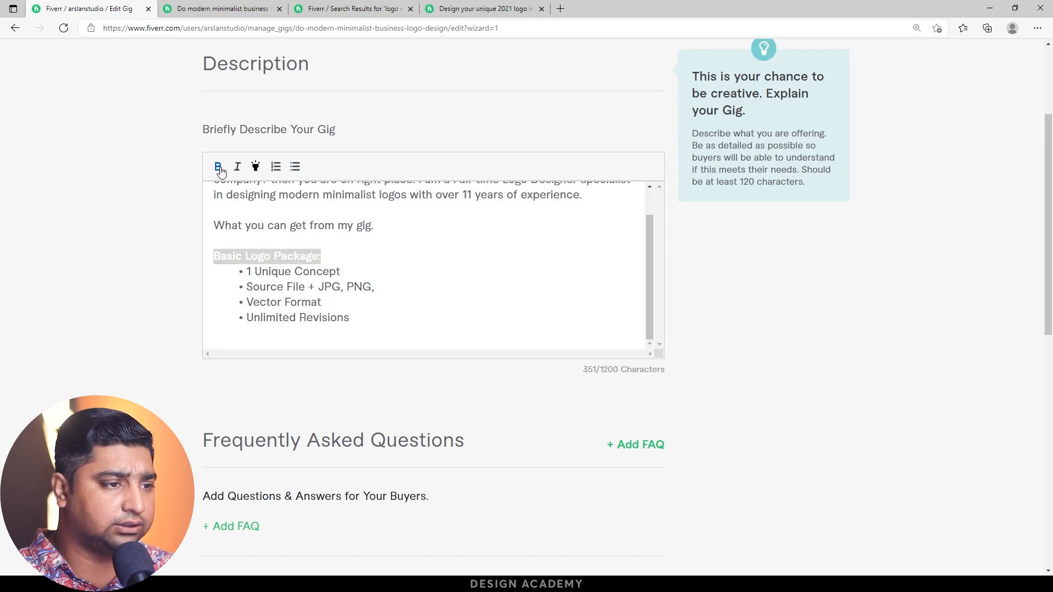
click(239, 168)
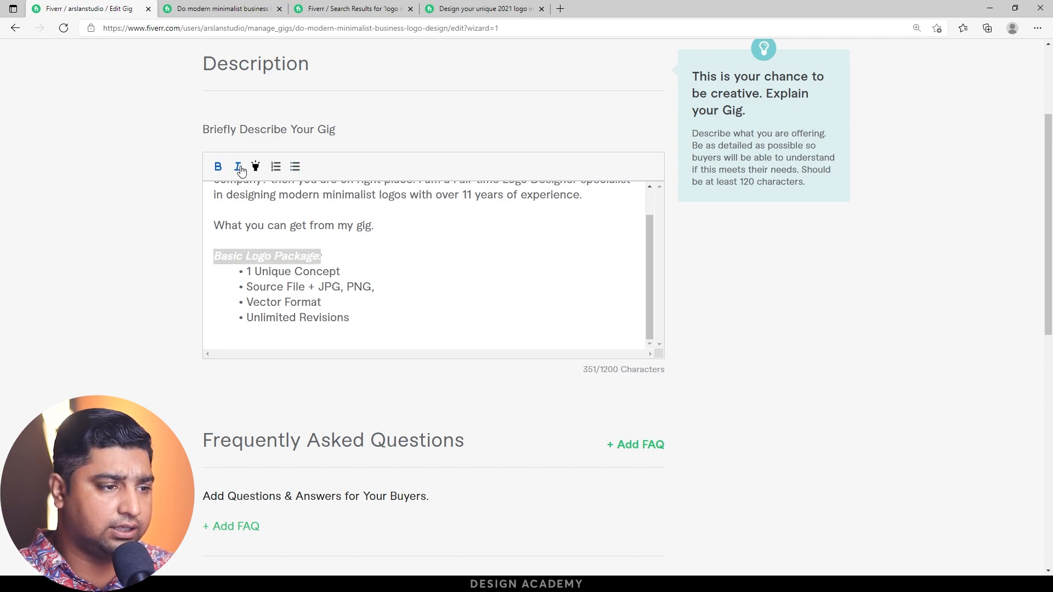
click(240, 170)
click(256, 169)
click(287, 255)
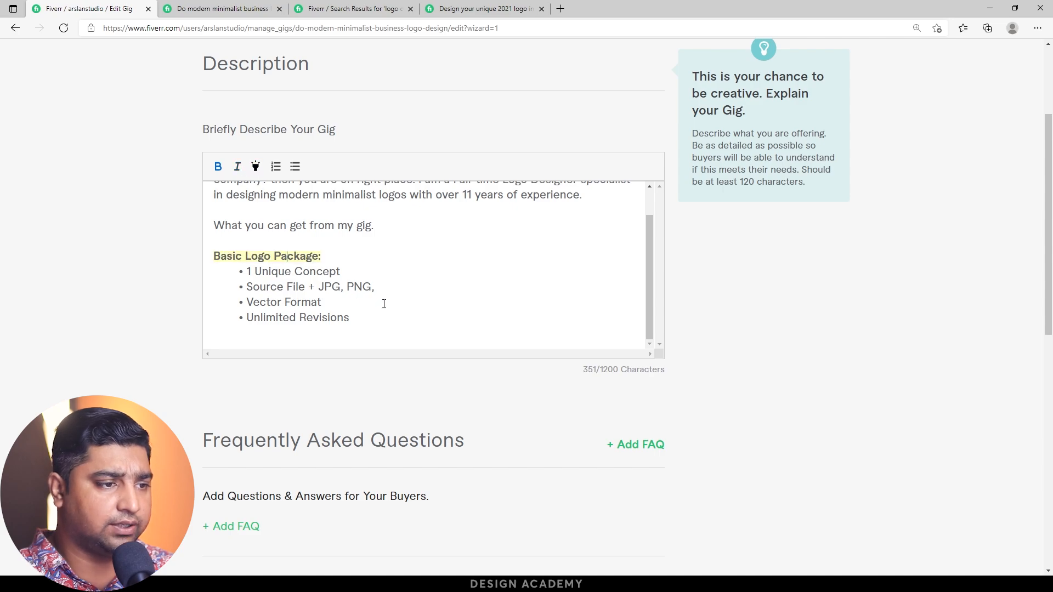
Step: Duplicate the whole Basic Logo Package block twice below the original in the description
drag(222, 255, 381, 316)
key(ctrl+c)
scroll(382, 320, down, 3)
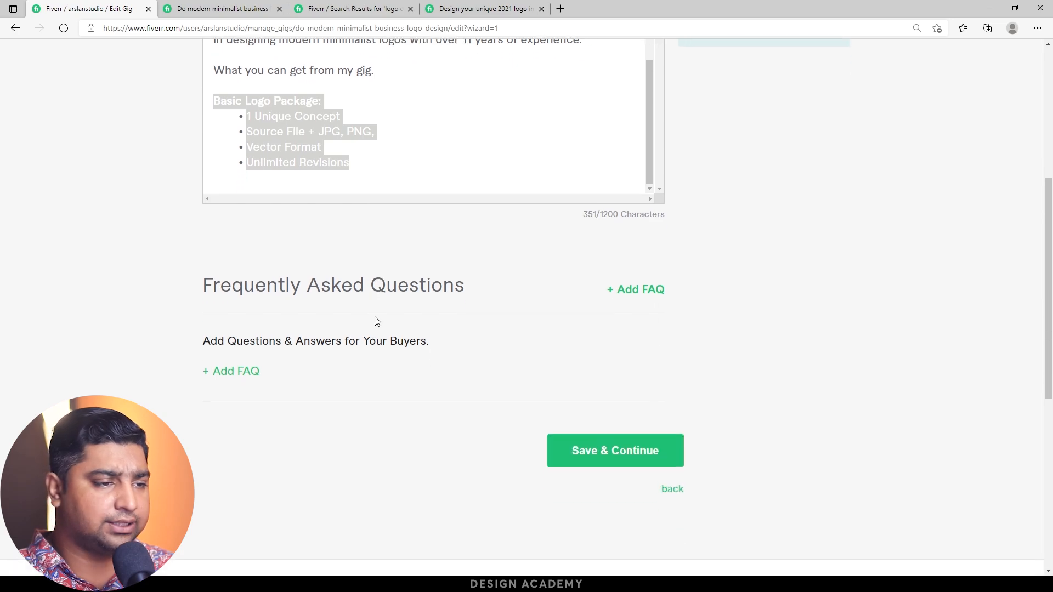
scroll(376, 323, up, 1)
click(360, 255)
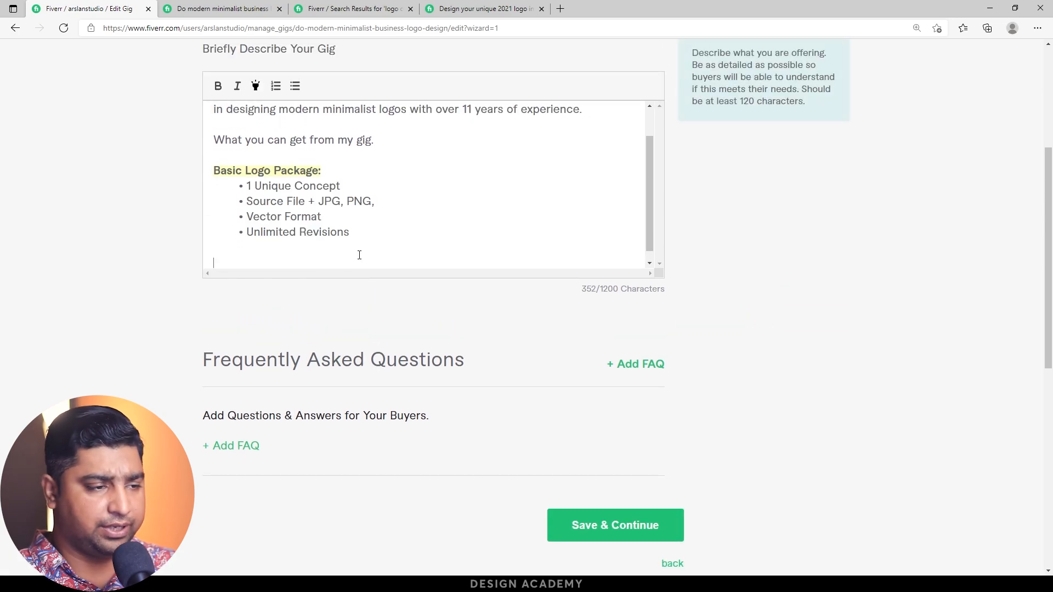
key(ctrl+v)
key(ctrl+v)
scroll(311, 237, up, 1)
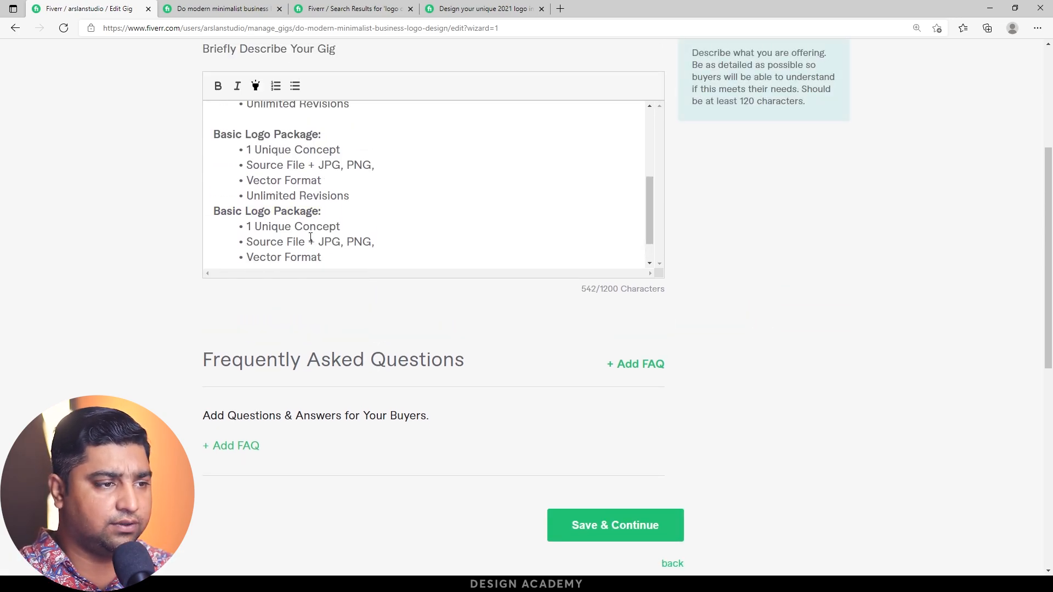
Step: Insert an unbulleted blank line between the two pasted package blocks
click(370, 195)
key(Return)
scroll(369, 204, down, 1)
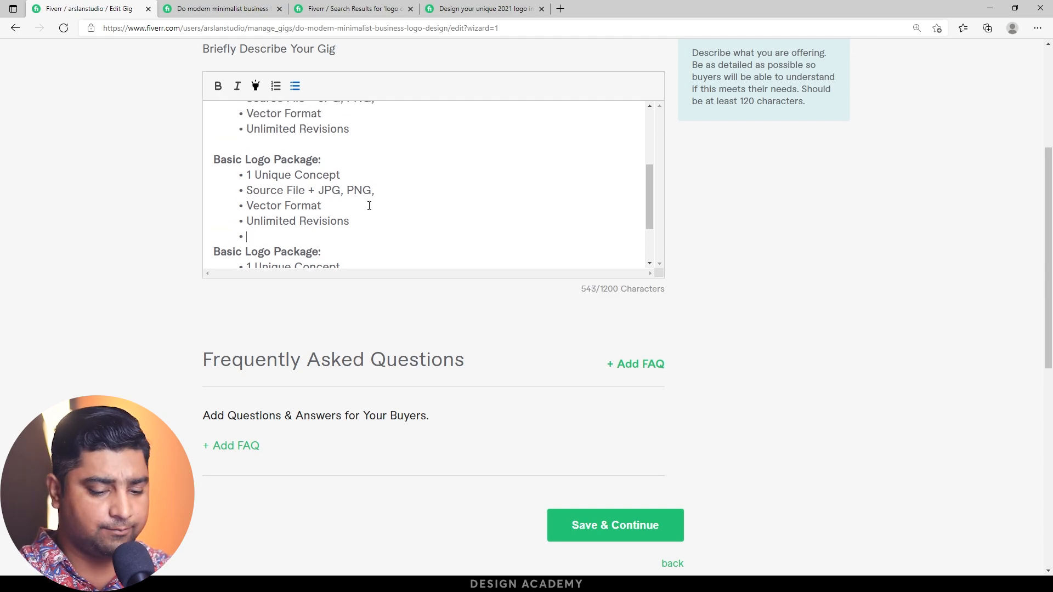
text(\)
key(Return)
key(BackSpace)
key(BackSpace)
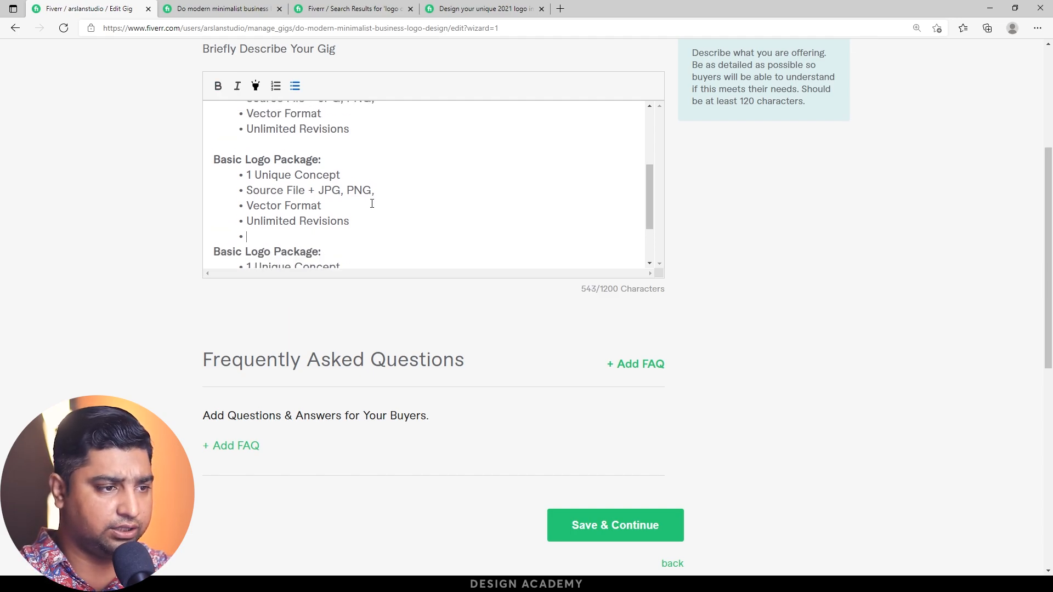
scroll(338, 218, up, 1)
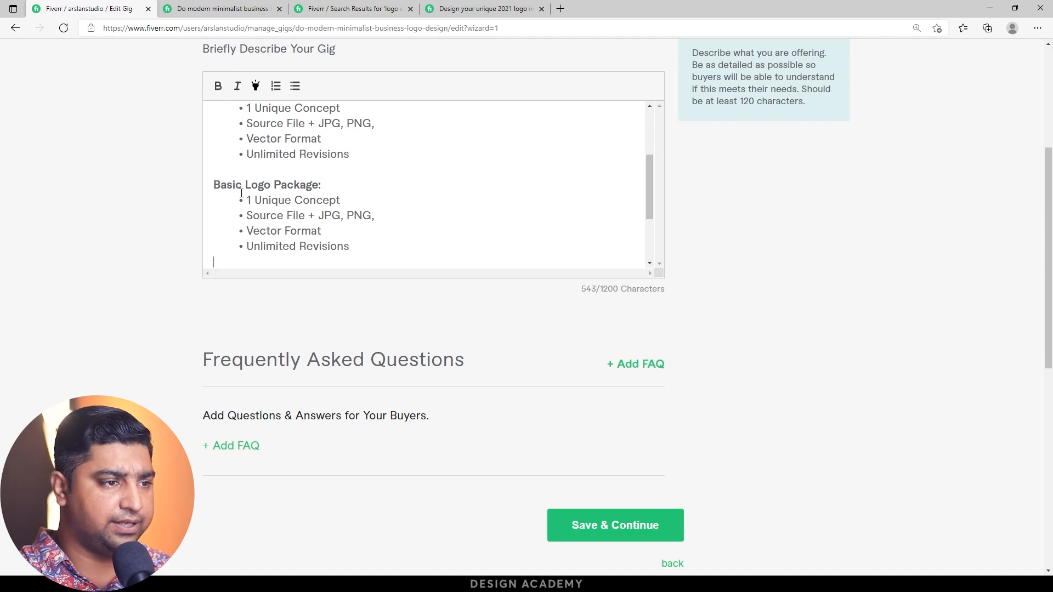
Step: Turn the second package block into "Standard Logo Package:" with "2 Unique Concepts" as its first bullet
drag(241, 191, 214, 185)
text(Standard)
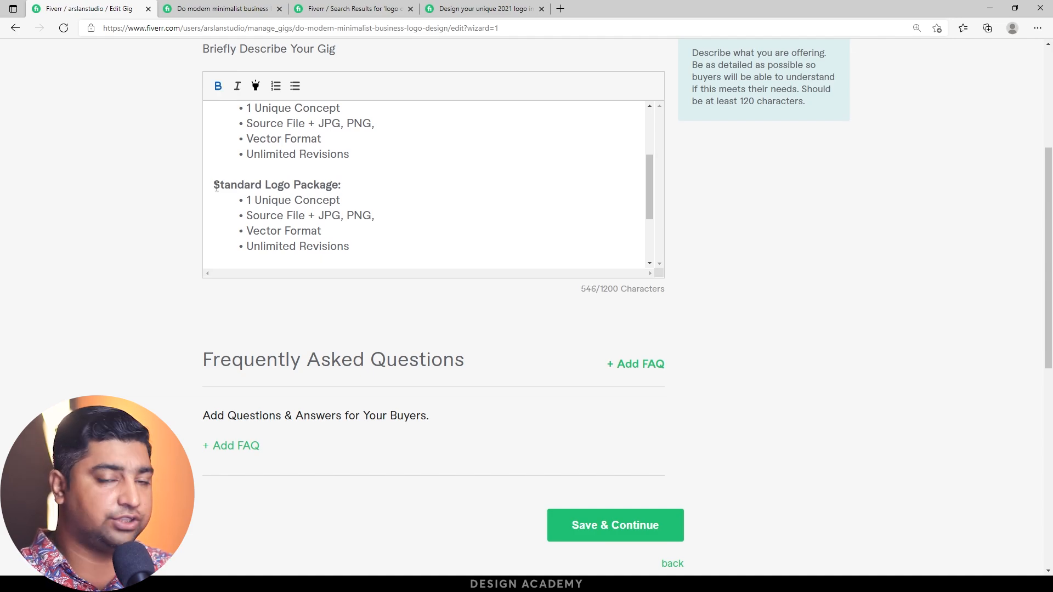
drag(253, 201, 249, 200)
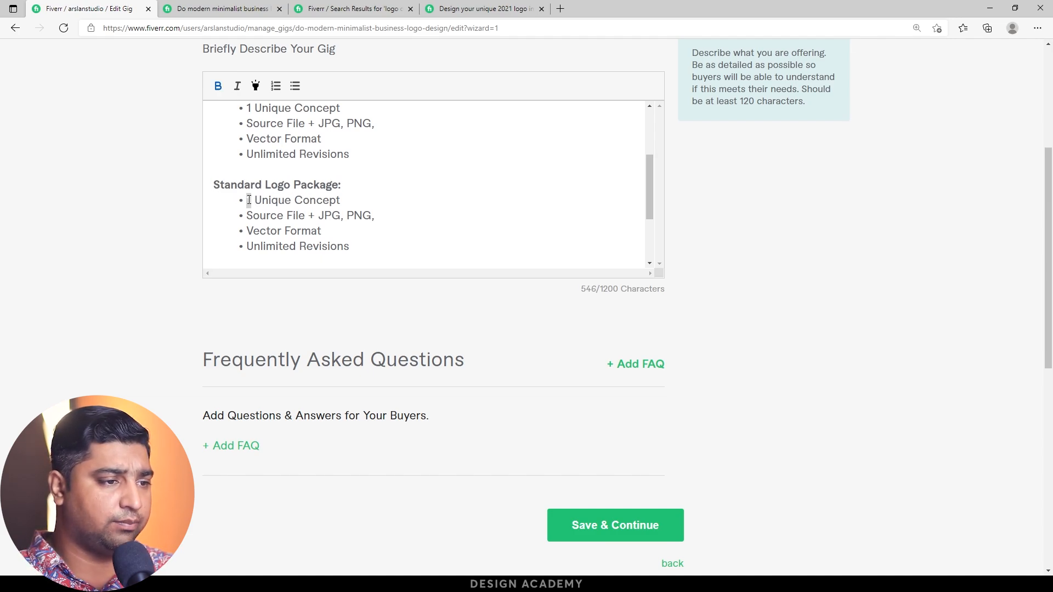
text(2)
click(355, 203)
text(s)
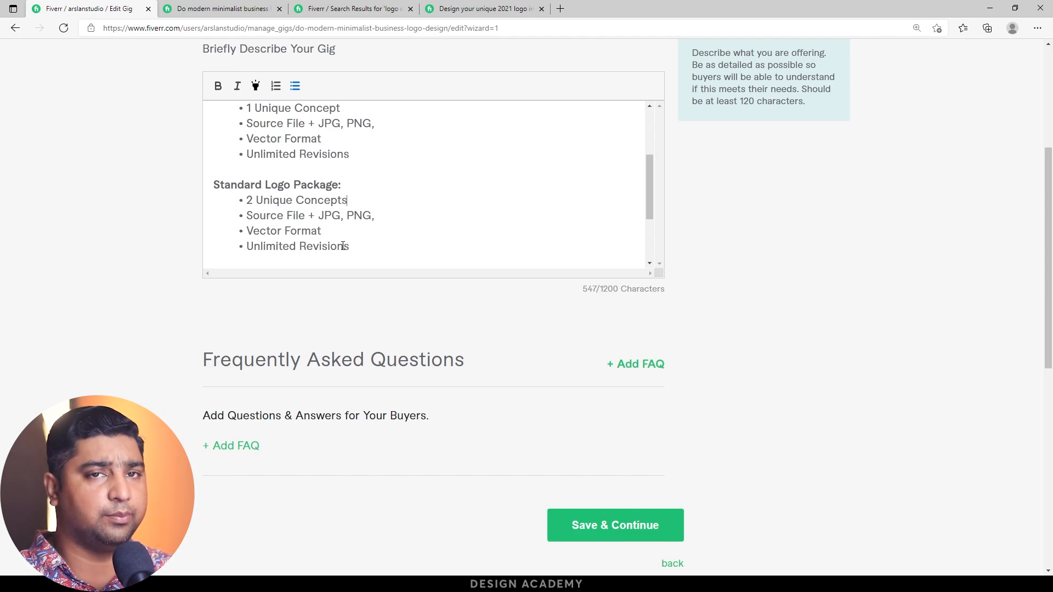
Step: Turn the third package block into "Premium Logo Package:" with "4 Unique Concepts" as its first bullet
scroll(280, 244, down, 2)
drag(246, 230, 216, 228)
text(Premium Logo Package:)
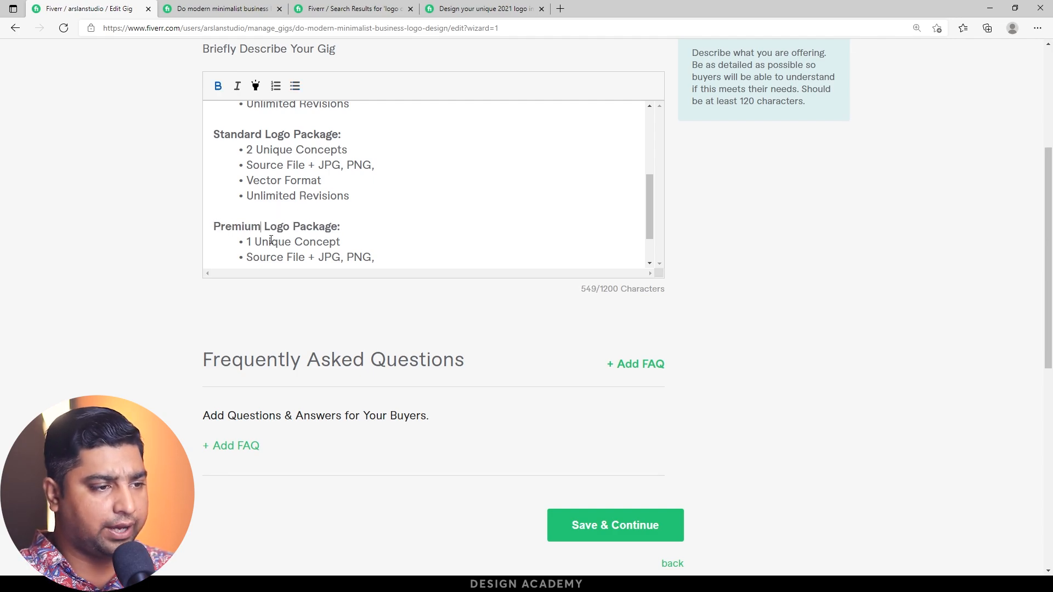
double_click(249, 240)
text(4)
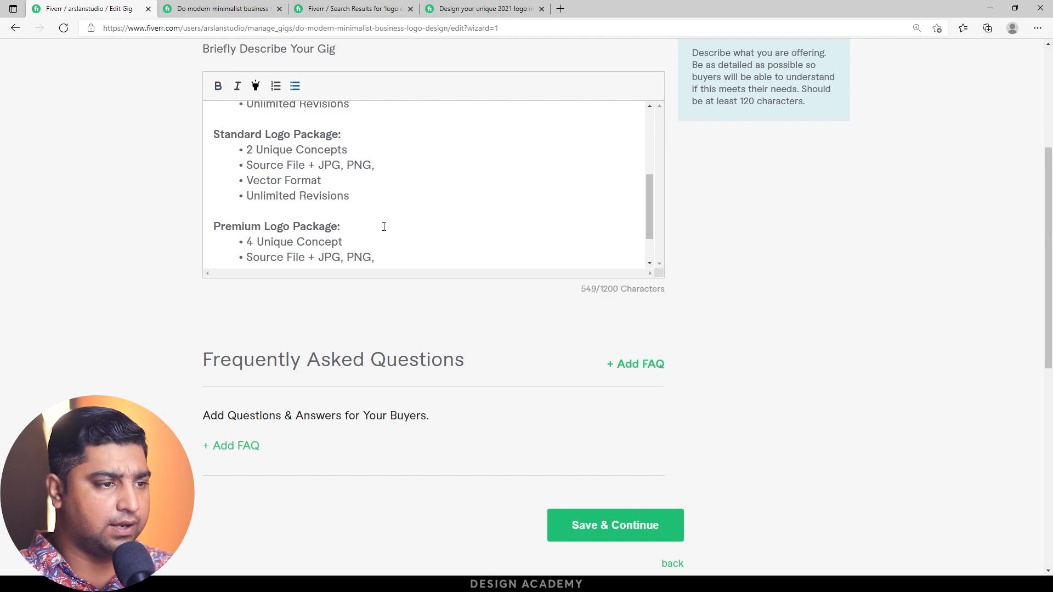
scroll(384, 226, down, 1)
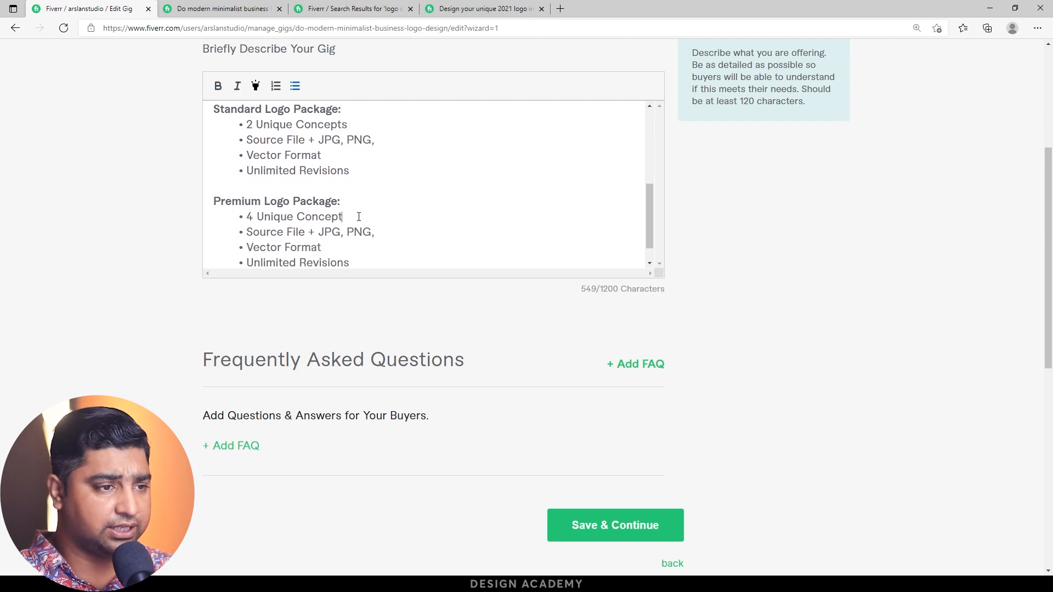
click(359, 217)
text(s)
scroll(354, 249, down, 1)
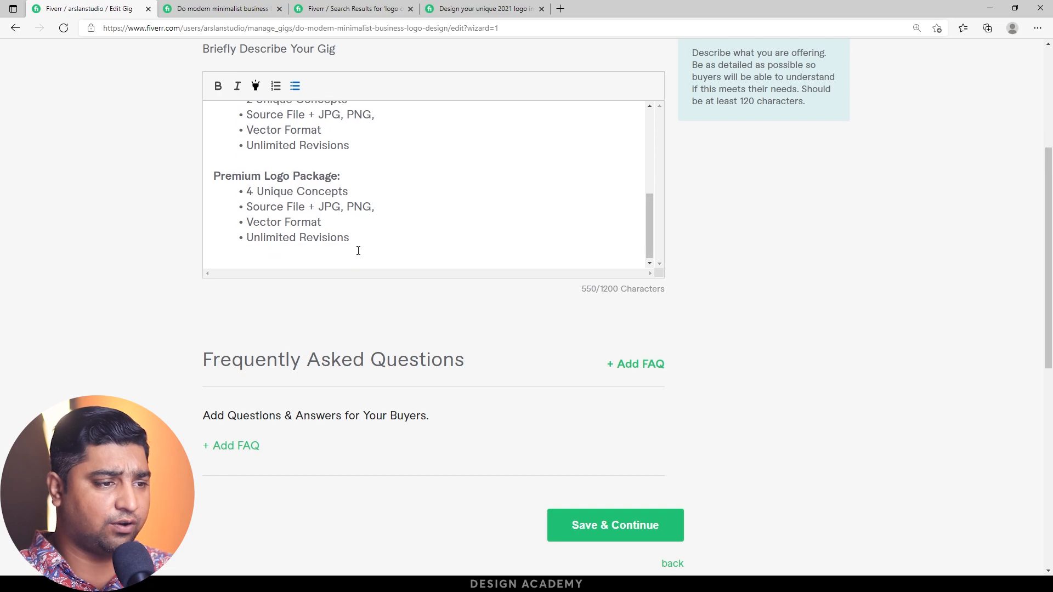
Step: Add the bullets "VIP Support" and "Free Social Media Kit" to the end of the Premium Logo Package list
click(362, 242)
key(Return)
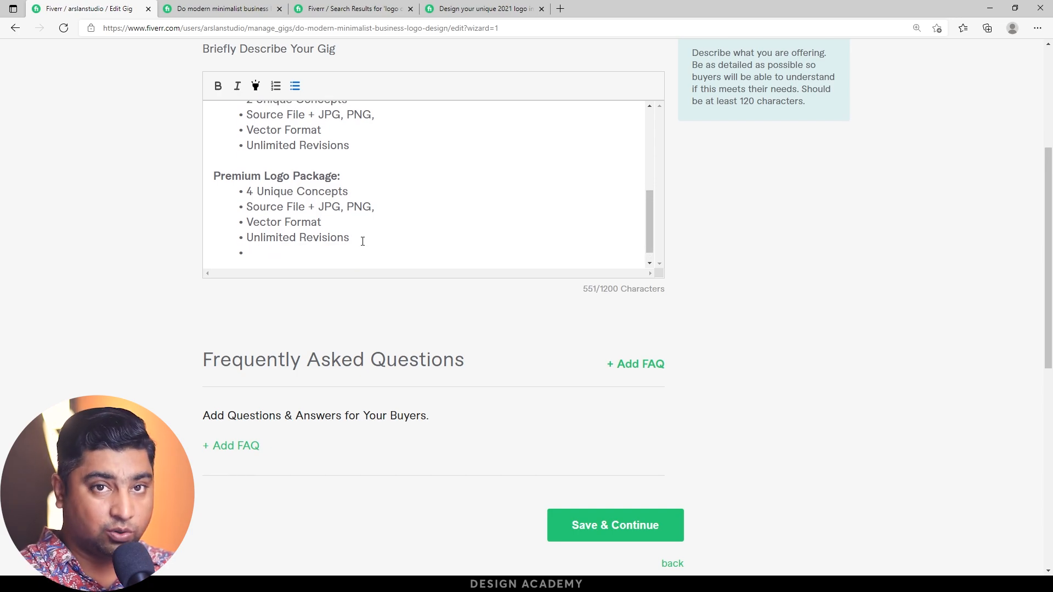
text(VIP Support)
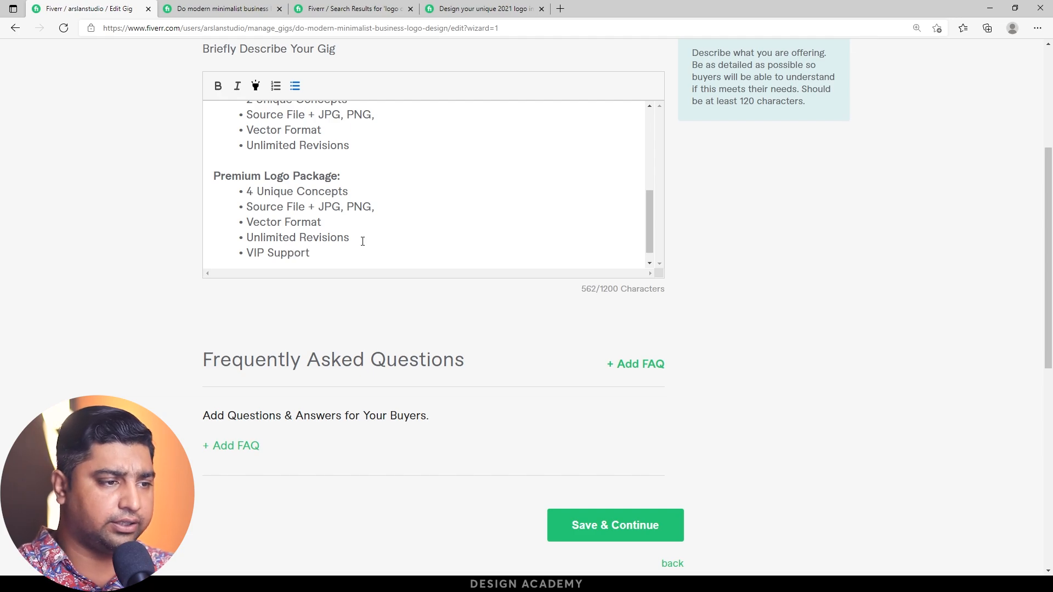
key(Return)
text(Free )
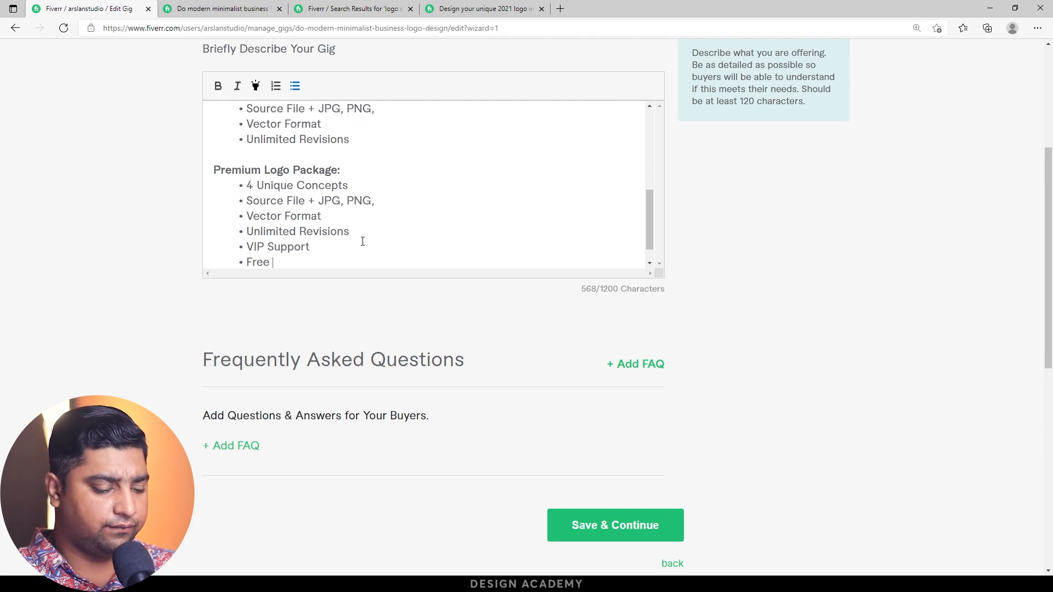
text(Social Media Kit)
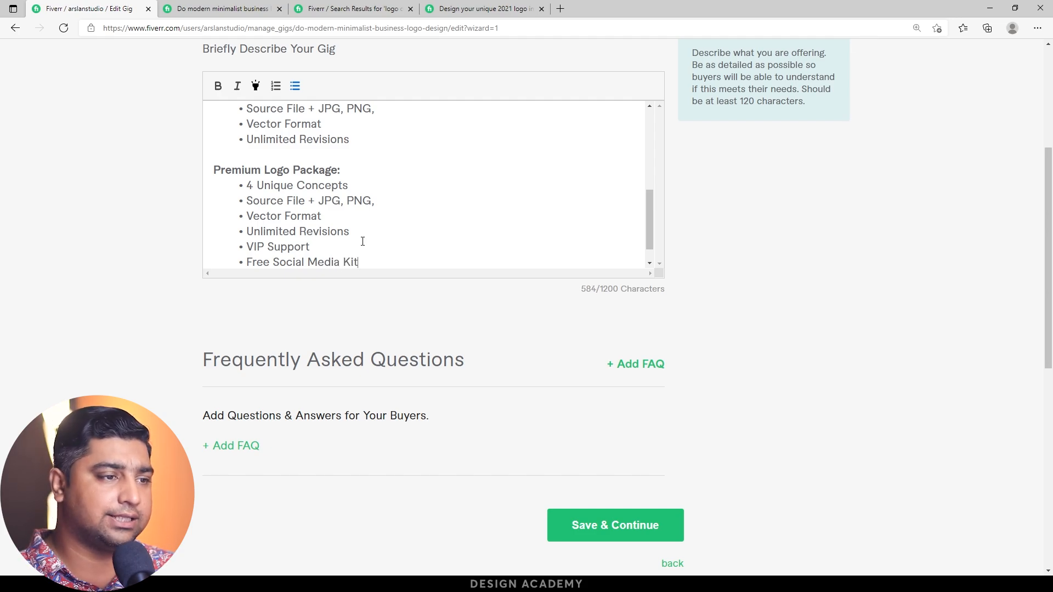
Step: Highlight the "Standard Logo Package:" and "Premium Logo Package:" headings in the description
scroll(333, 180, up, 3)
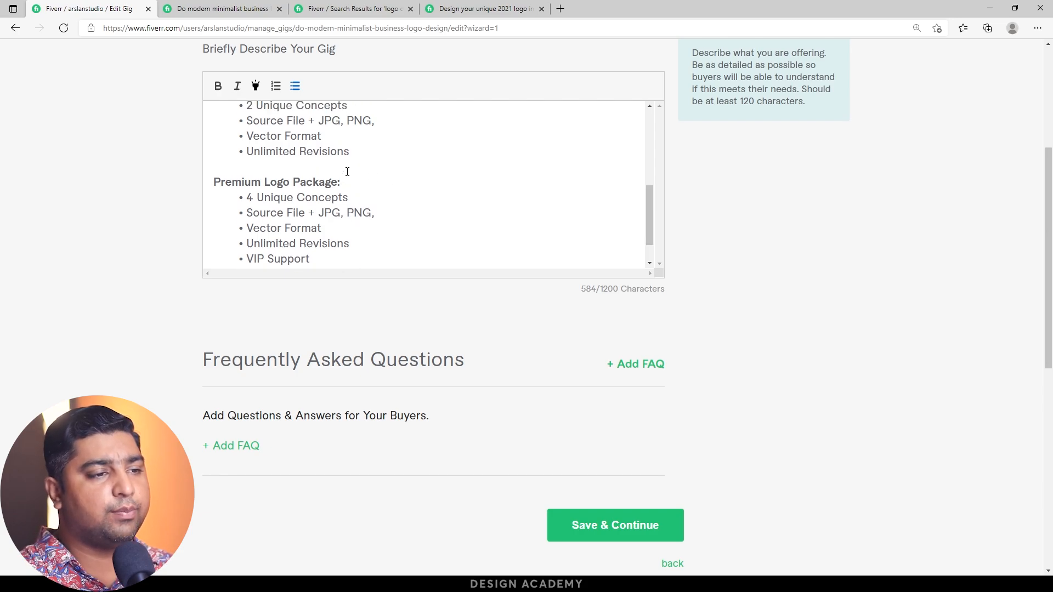
triple_click(262, 159)
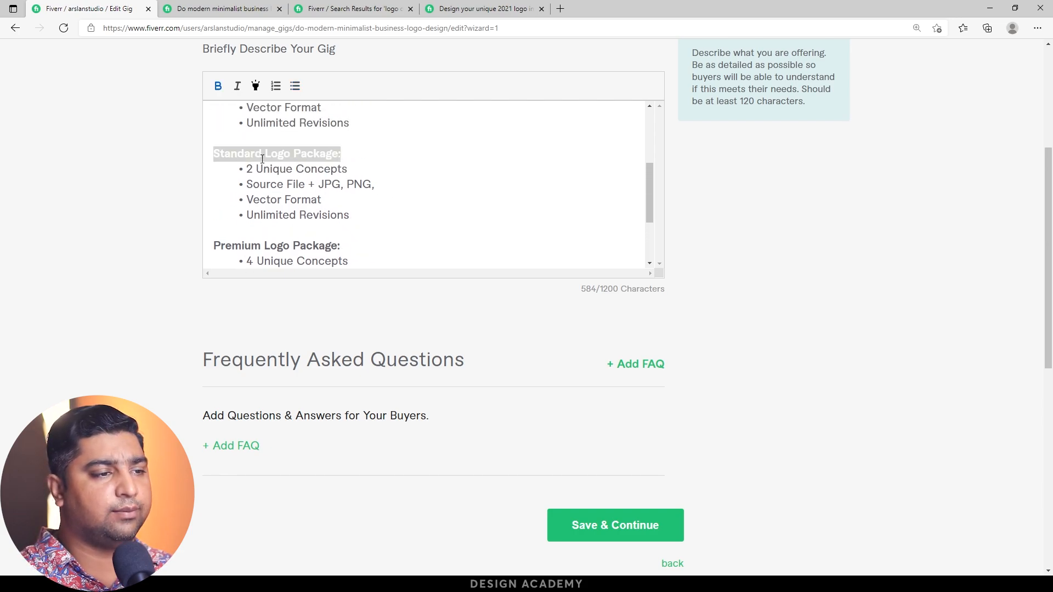
click(255, 87)
triple_click(258, 245)
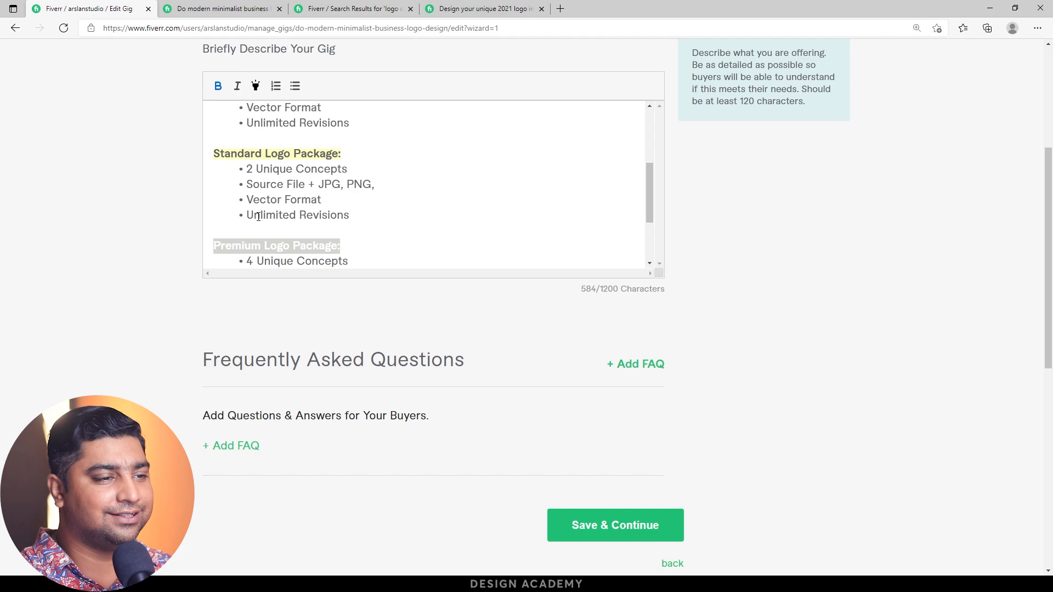
click(256, 87)
Step: Change the standard package heading to "Standard Logo Package (Most Popular)"
click(378, 228)
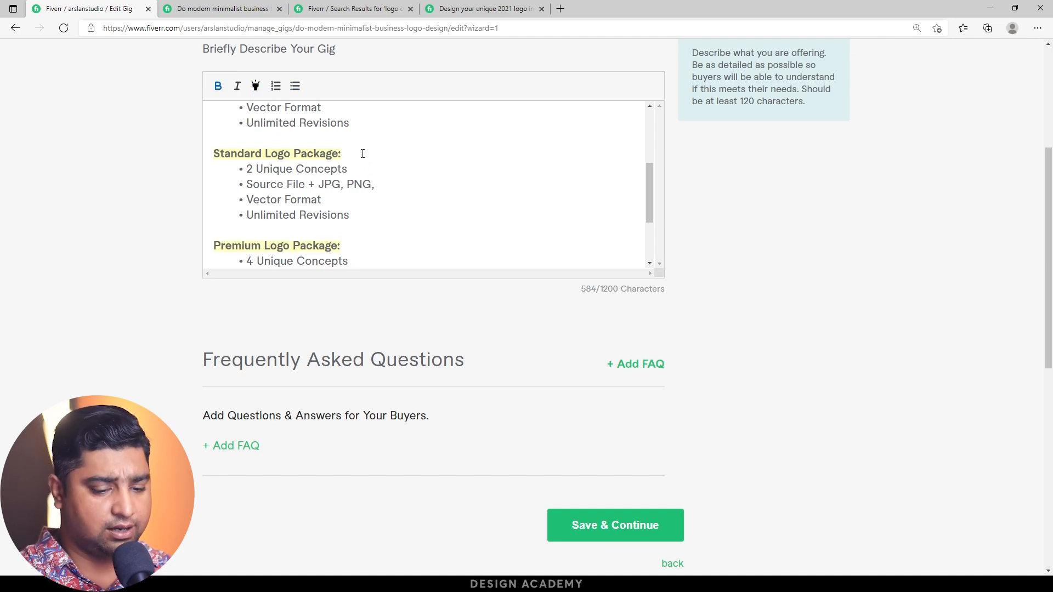
text((M)
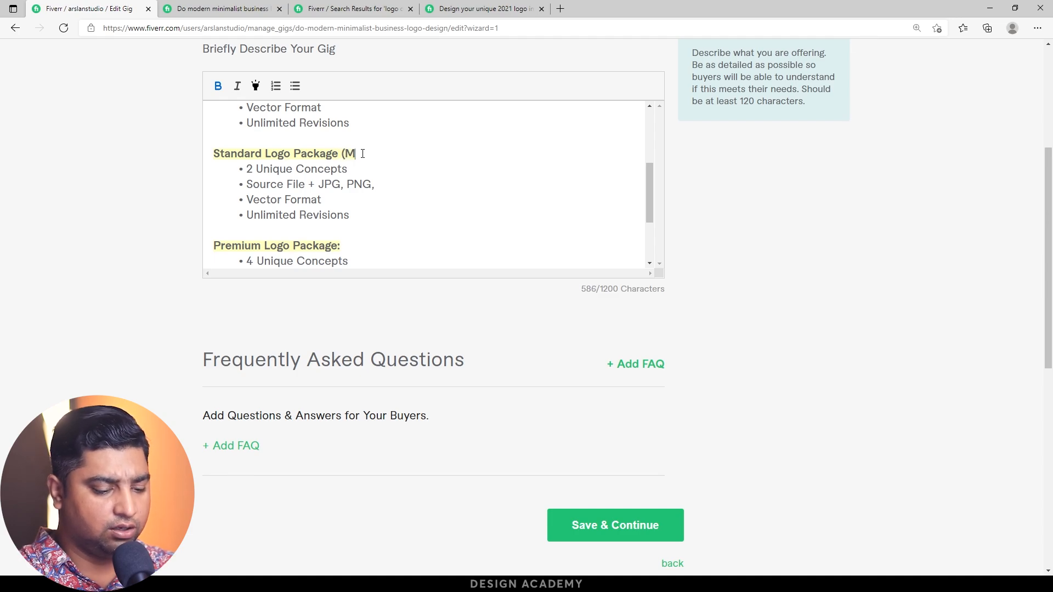
text(ost Popu)
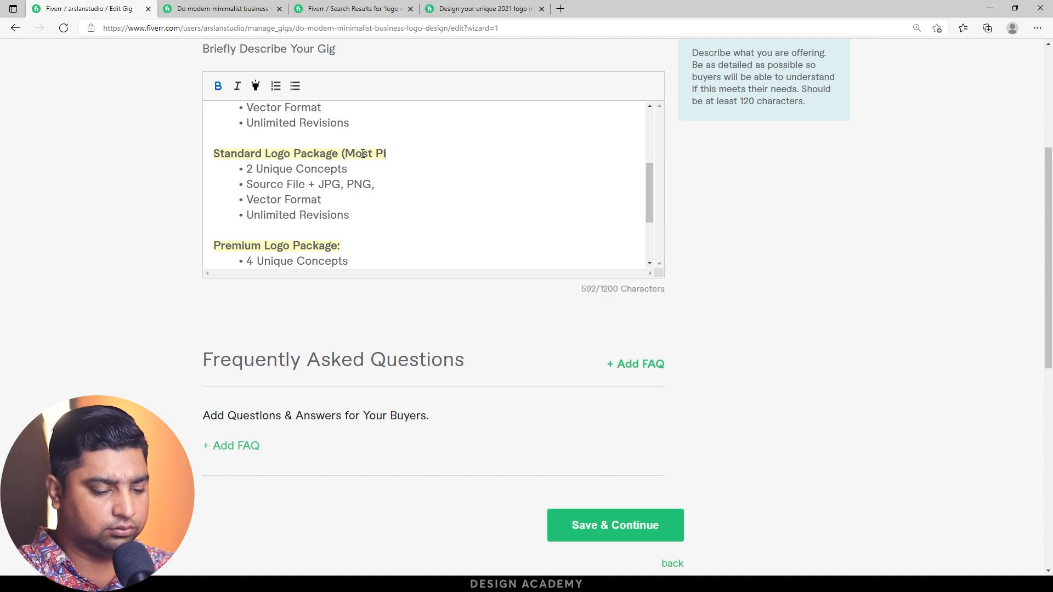
text(lar))
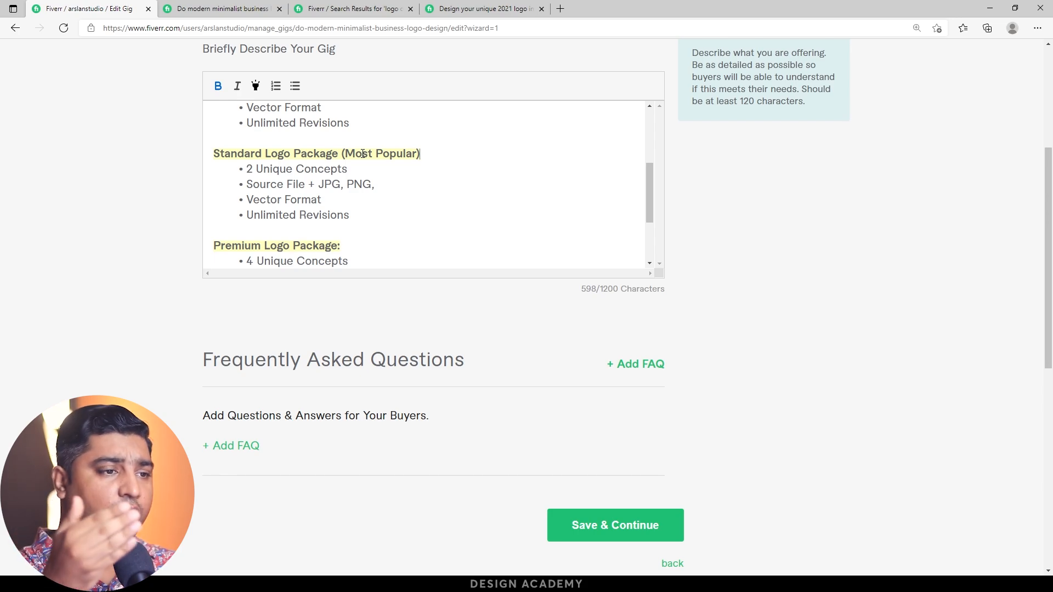
Step: Below the Premium list, add a plain closing paragraph about custom, modern, flat, clean, minimalist business logos, inviting questions and ending "I'll reply ASAP"
scroll(363, 164, down, 3)
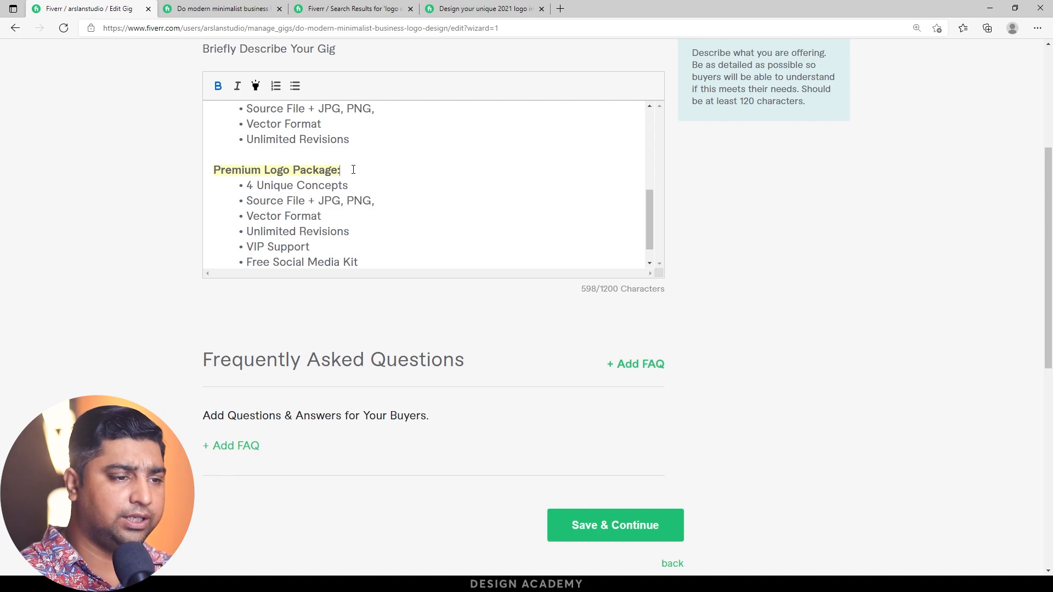
scroll(372, 199, down, 1)
click(244, 253)
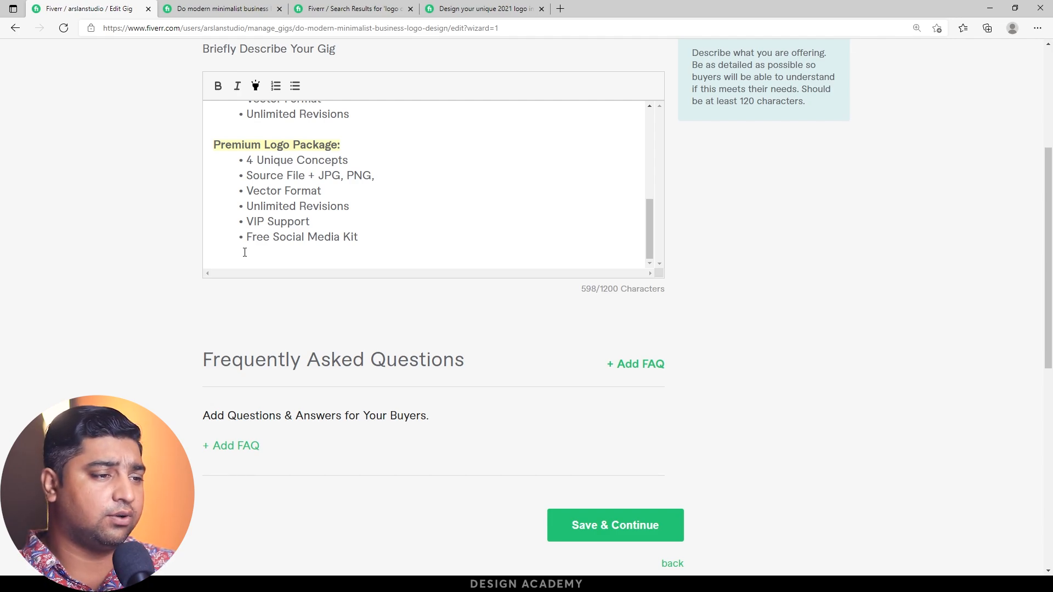
text(I do custom, modern, flat, clean, minimalist, business logo. If you have any questions you can contact me. I’ll reply ASAP)
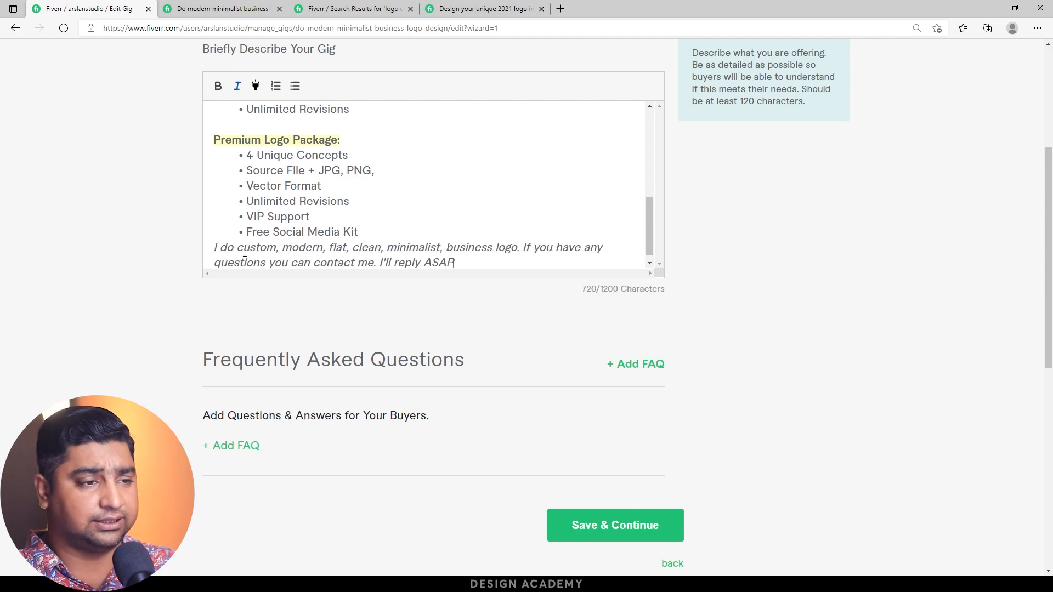
scroll(139, 313, up, 2)
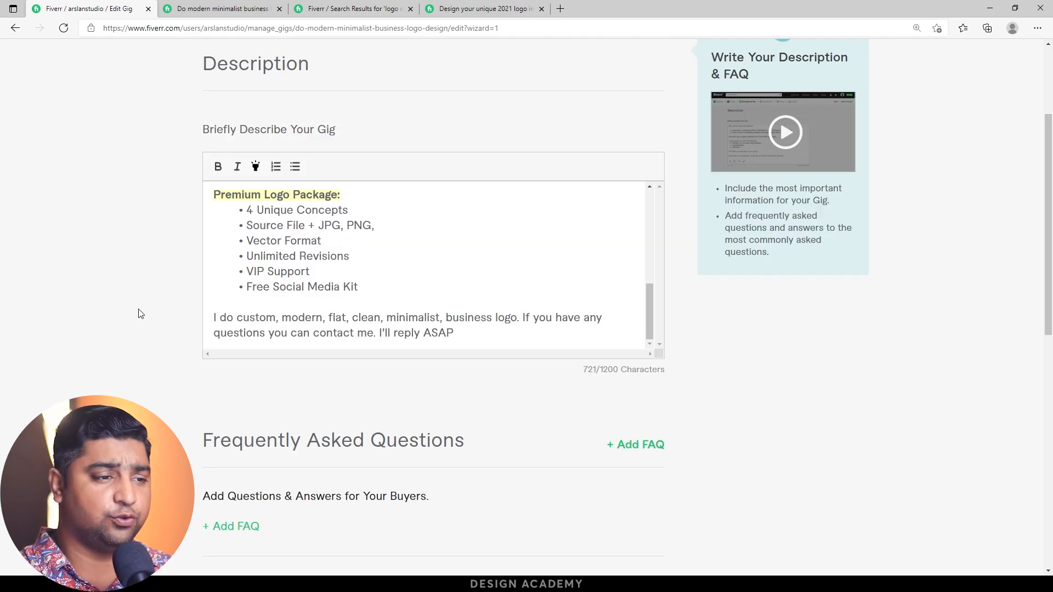
click(263, 317)
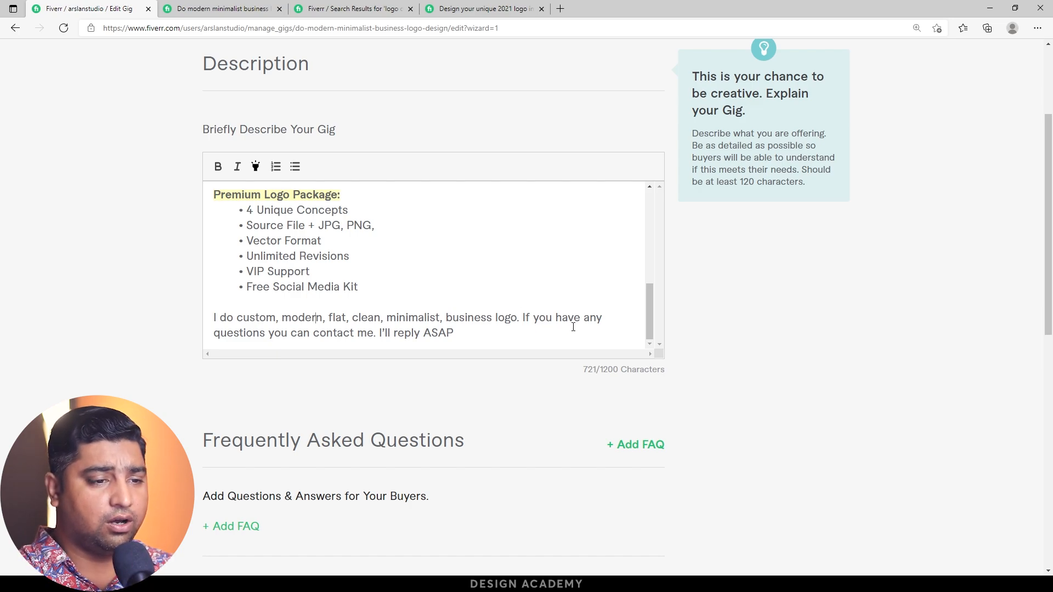
click(468, 335)
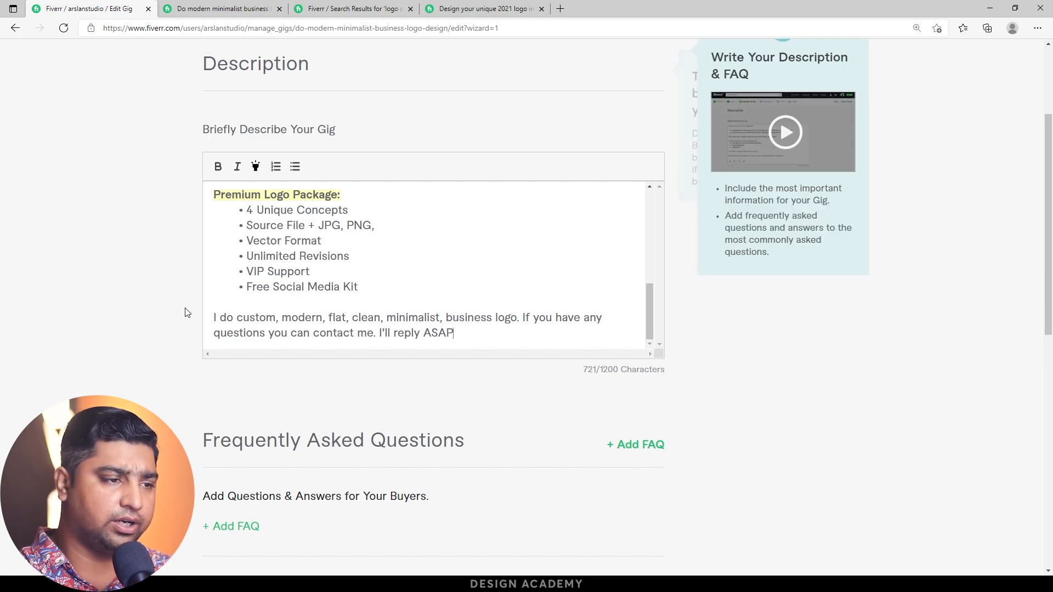
scroll(260, 286, up, 8)
scroll(264, 285, up, 1)
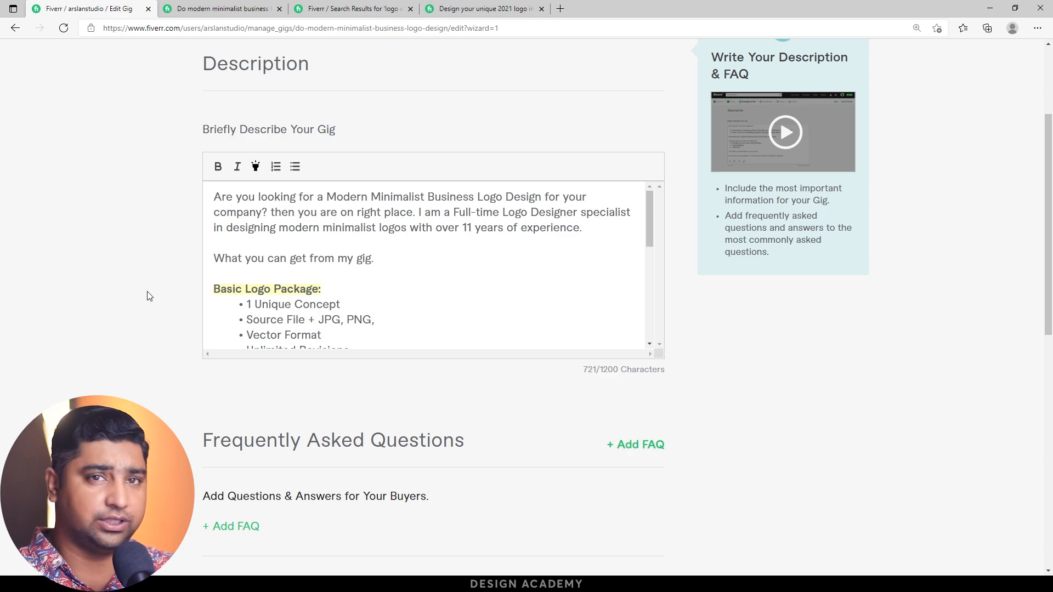
Step: Examine the FAQ answers on the competing minimalist logo gig, from what is required to start through the Copyright Transfer Agreement
scroll(147, 296, down, 5)
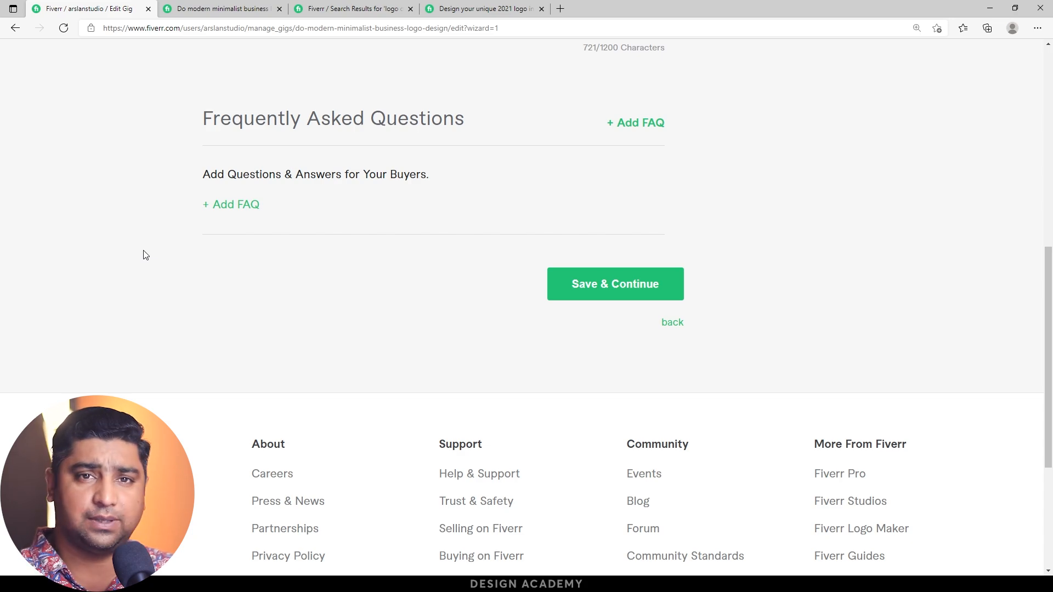
key(ctrl+Tab)
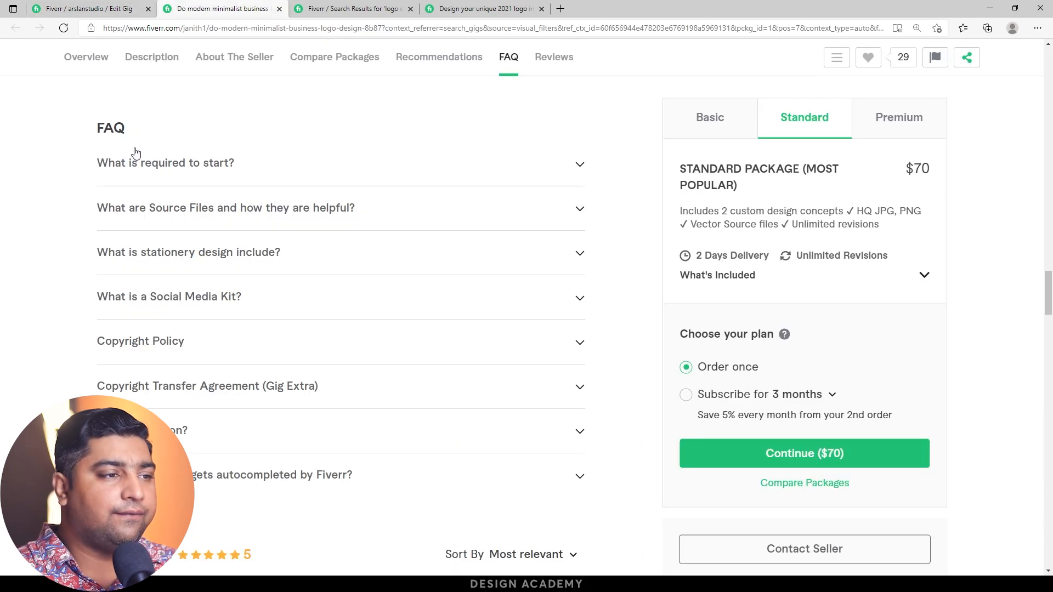
click(168, 171)
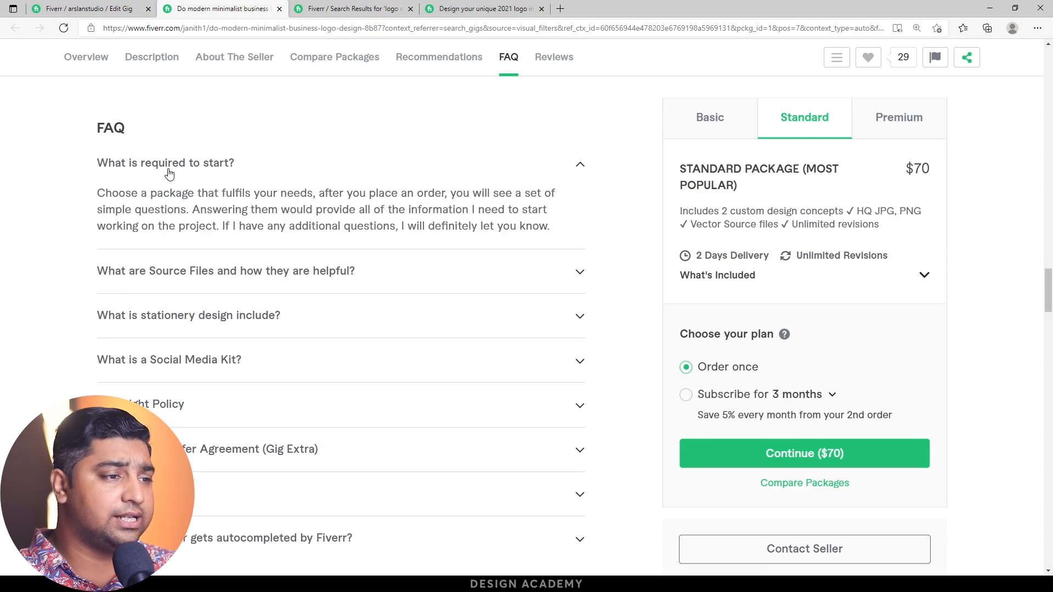
click(166, 277)
click(181, 337)
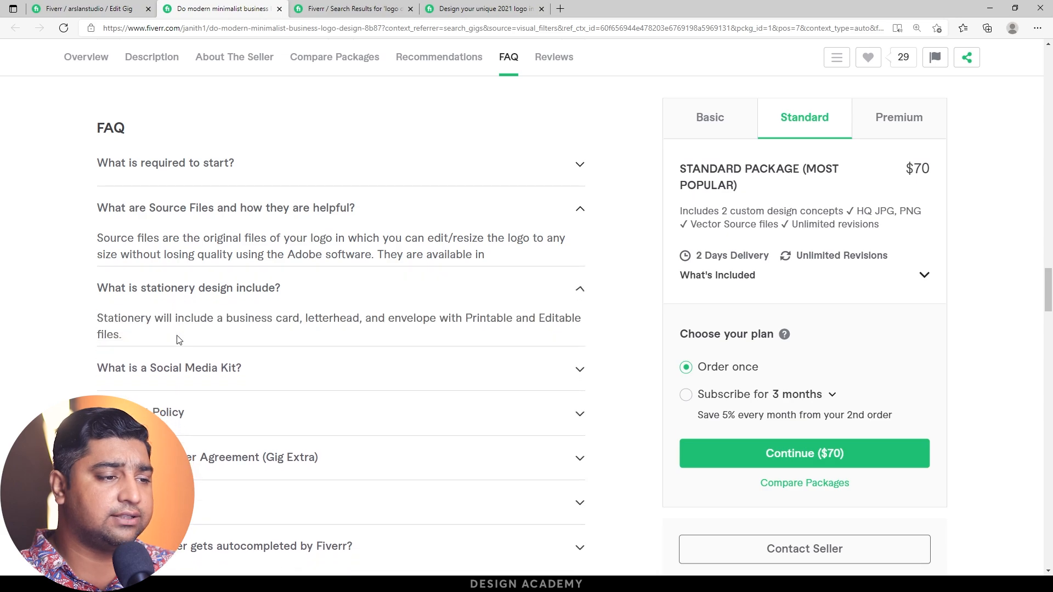
click(182, 346)
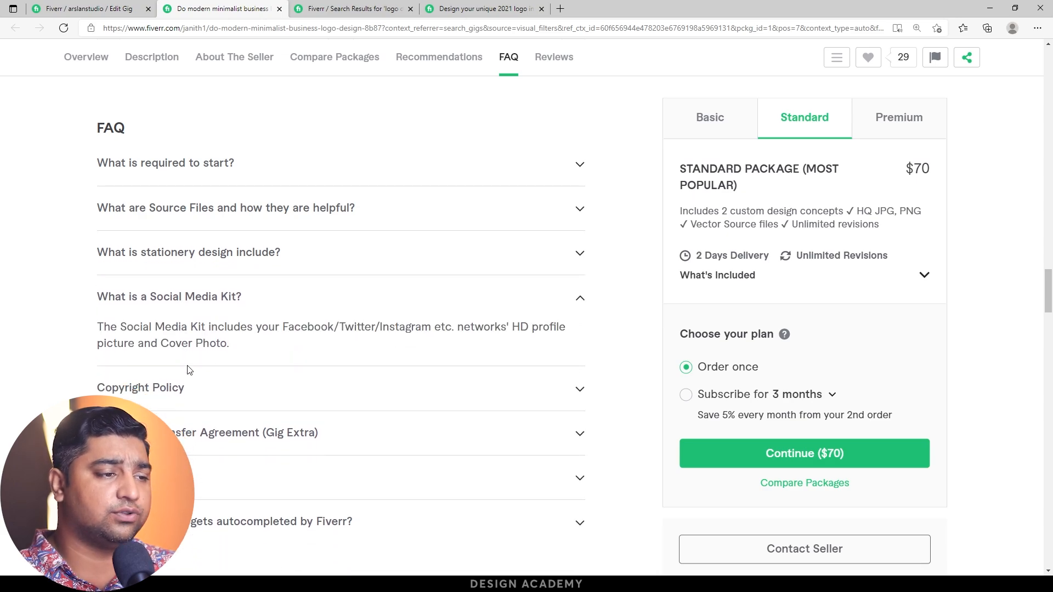
click(191, 399)
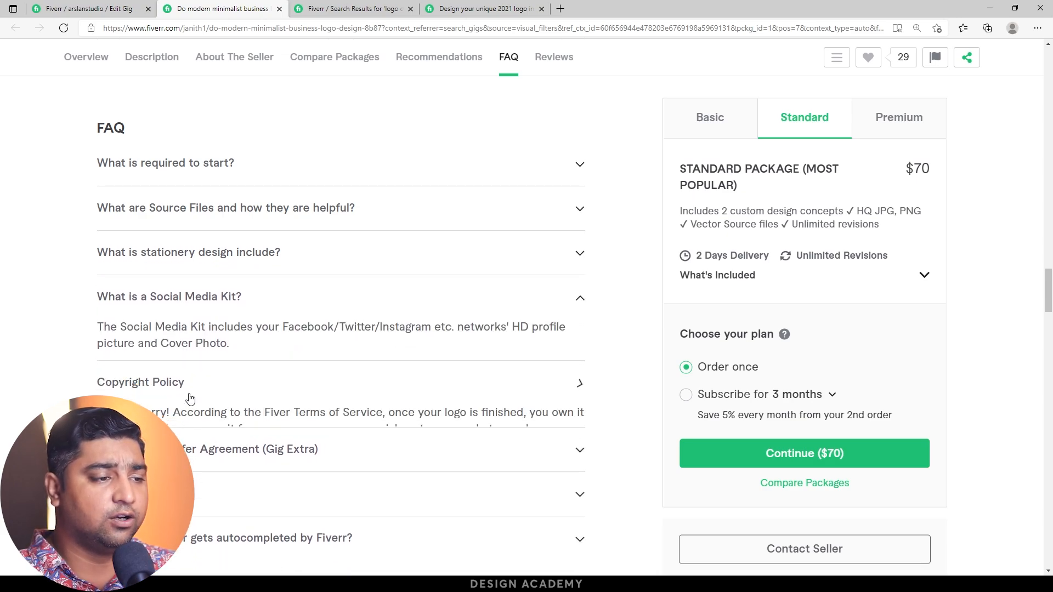
click(175, 445)
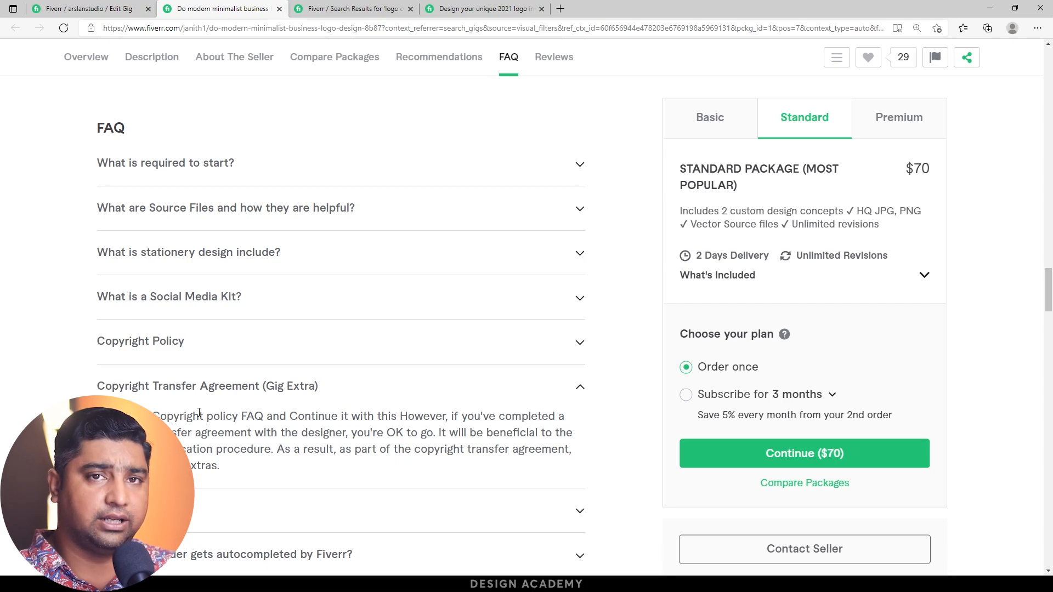
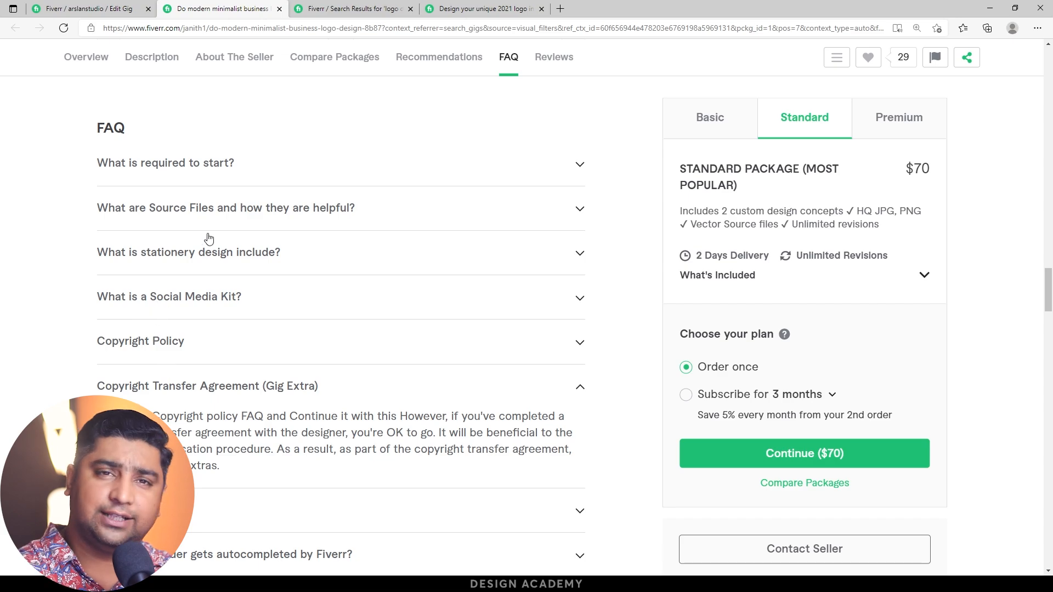
Step: Start a new FAQ on the gig with the question "What is stationery design include?" copied from the competing gig
triple_click(163, 255)
key(ctrl+c)
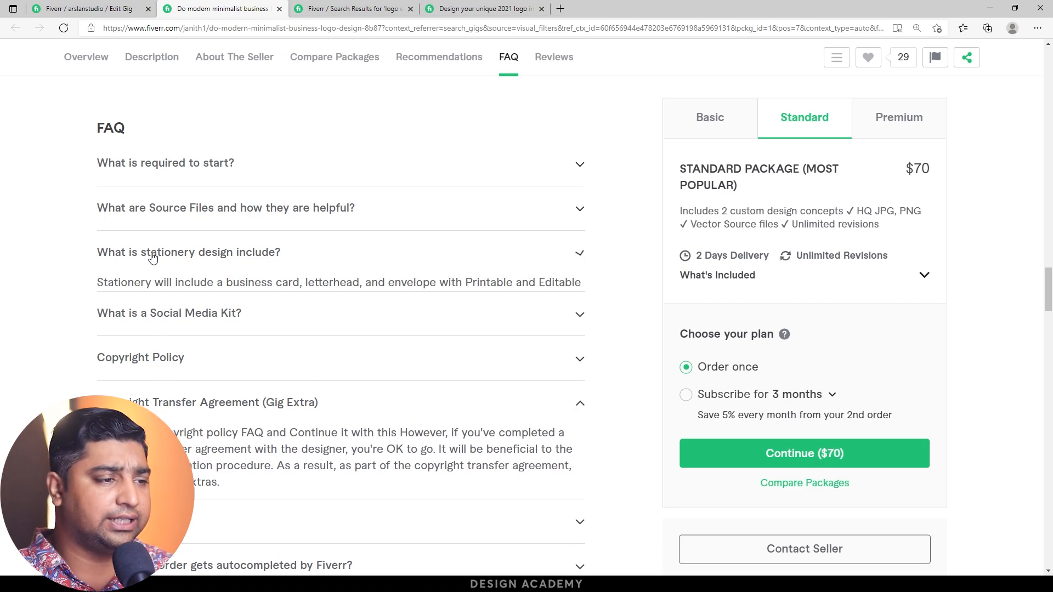
click(120, 7)
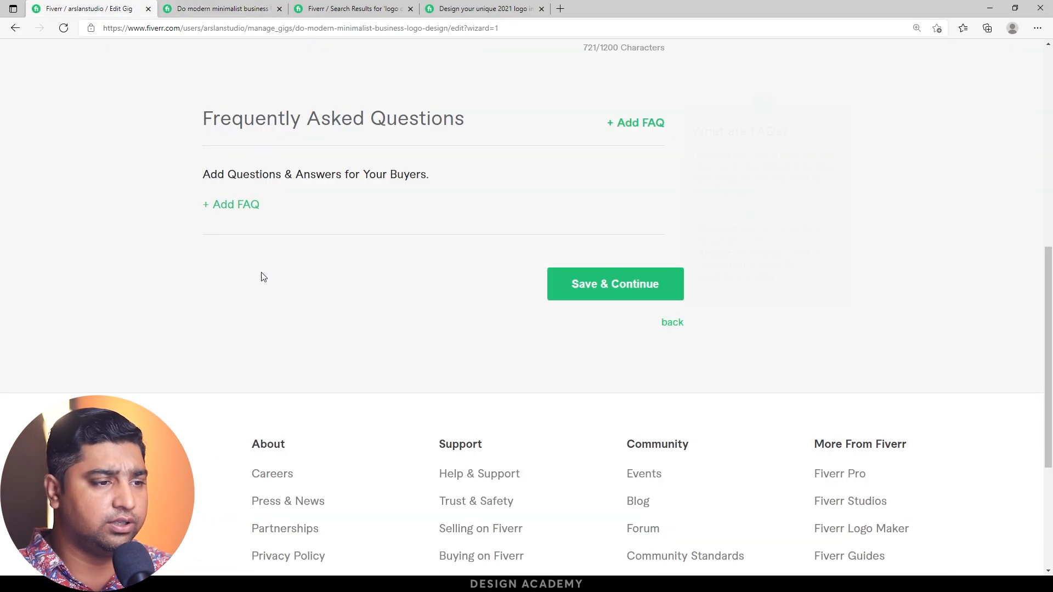
click(235, 205)
click(239, 209)
key(ctrl+v)
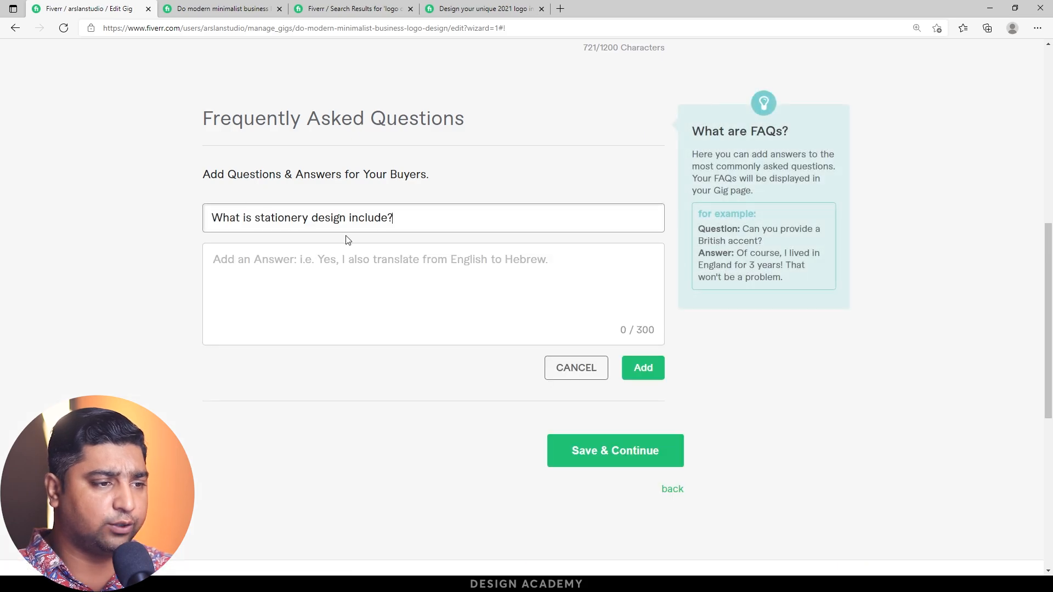
Step: Copy the competing gig's stationery answer about business card, letterhead and envelope into the FAQ's answer and add the entry
key(ctrl+Tab)
triple_click(194, 282)
key(ctrl+c)
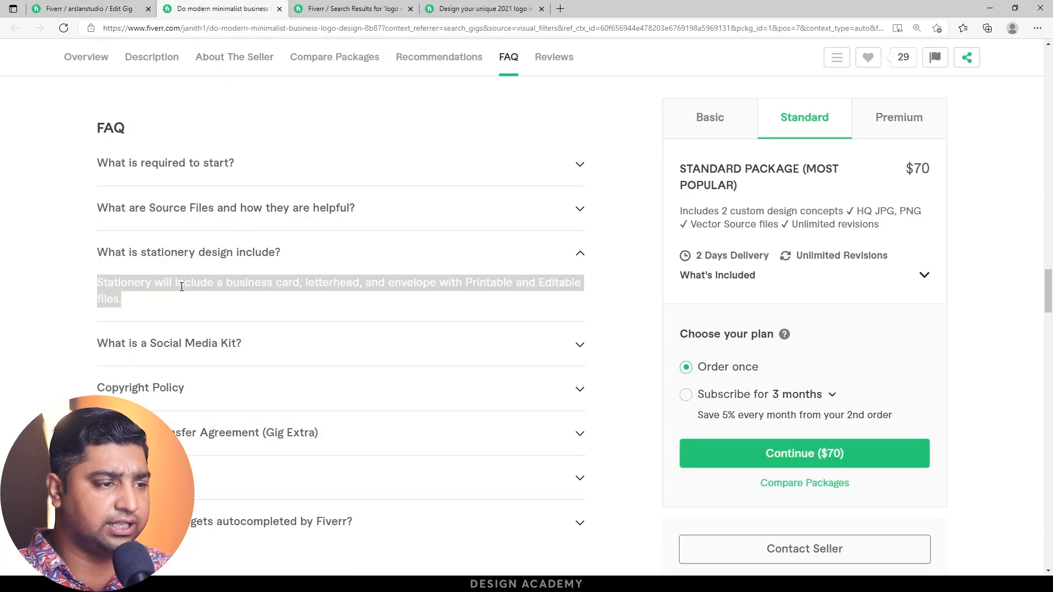
key(ctrl+shift+Tab)
key(ctrl+v)
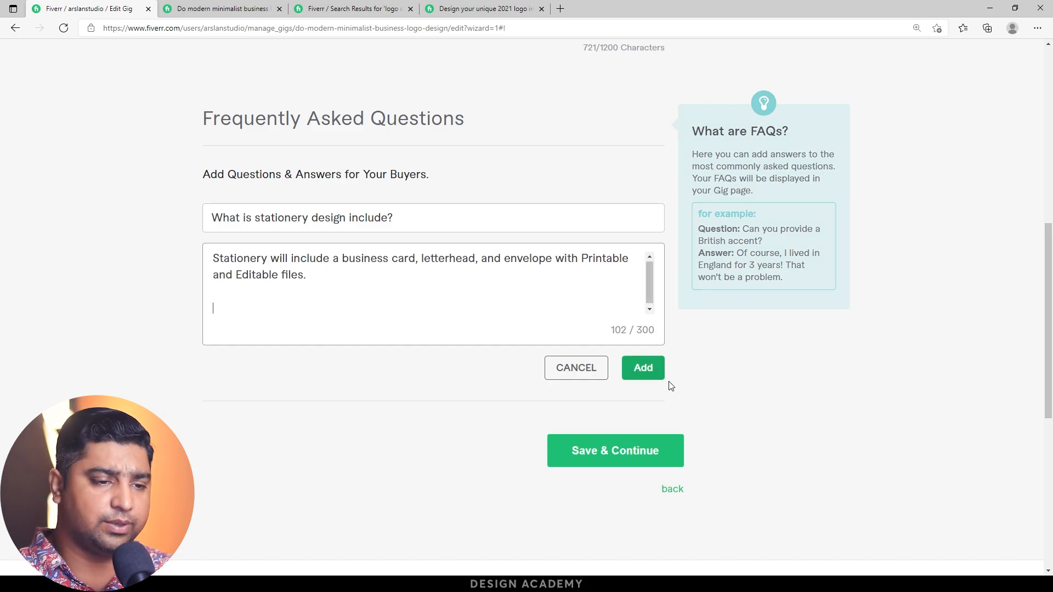
click(647, 371)
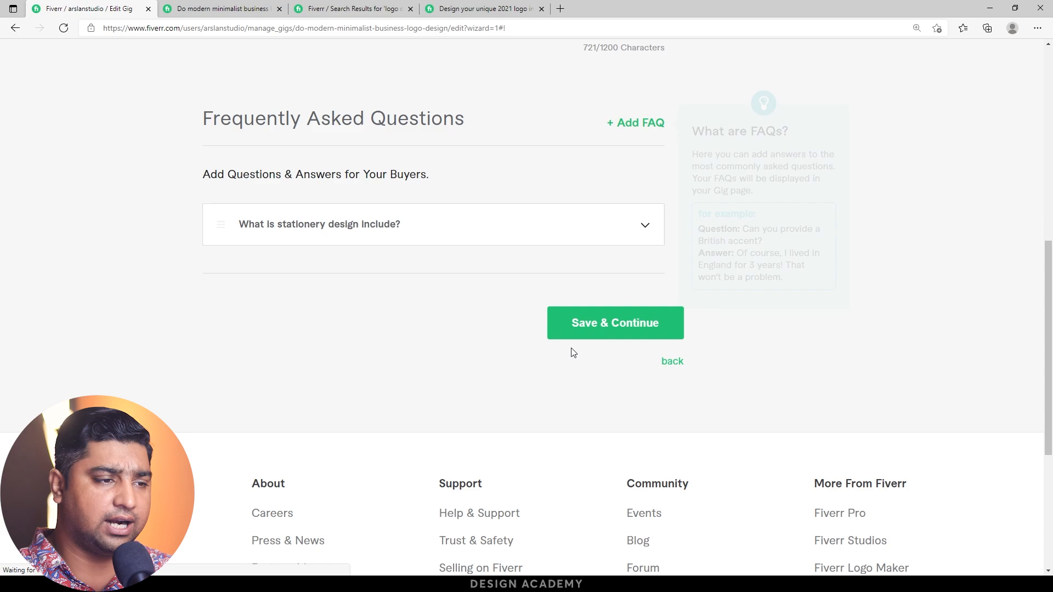
Step: Start a second FAQ with the question "What is a Social Media Kit?" copied from the competing gig
click(632, 125)
click(217, 9)
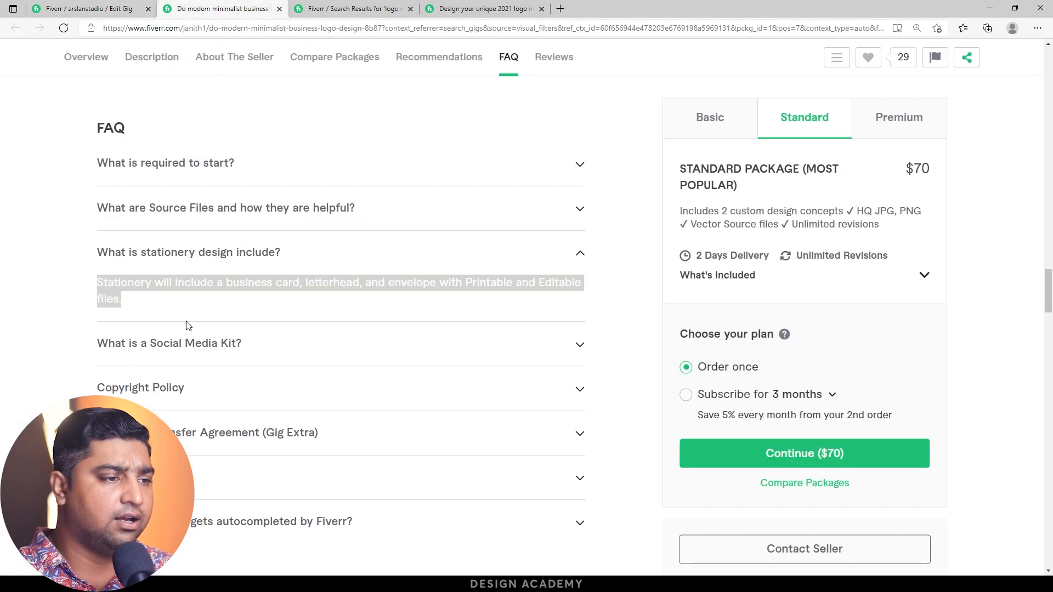
click(170, 338)
triple_click(181, 297)
key(ctrl+c)
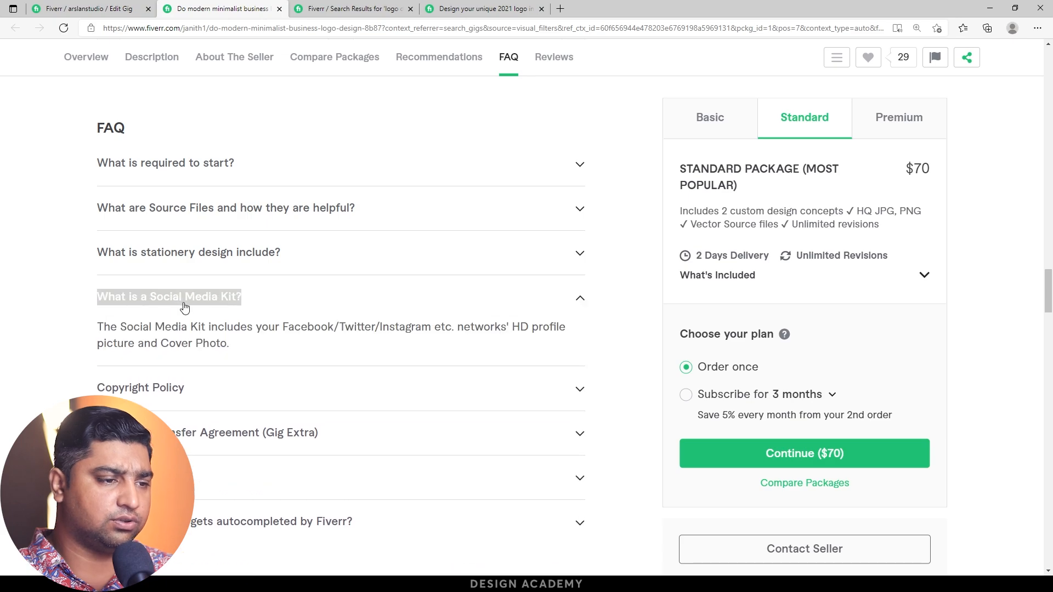
click(88, 8)
click(310, 218)
key(ctrl+v)
Step: Copy the competing gig's Social Media Kit answer about profile picture and cover photo into the FAQ's answer and add the entry
click(215, 8)
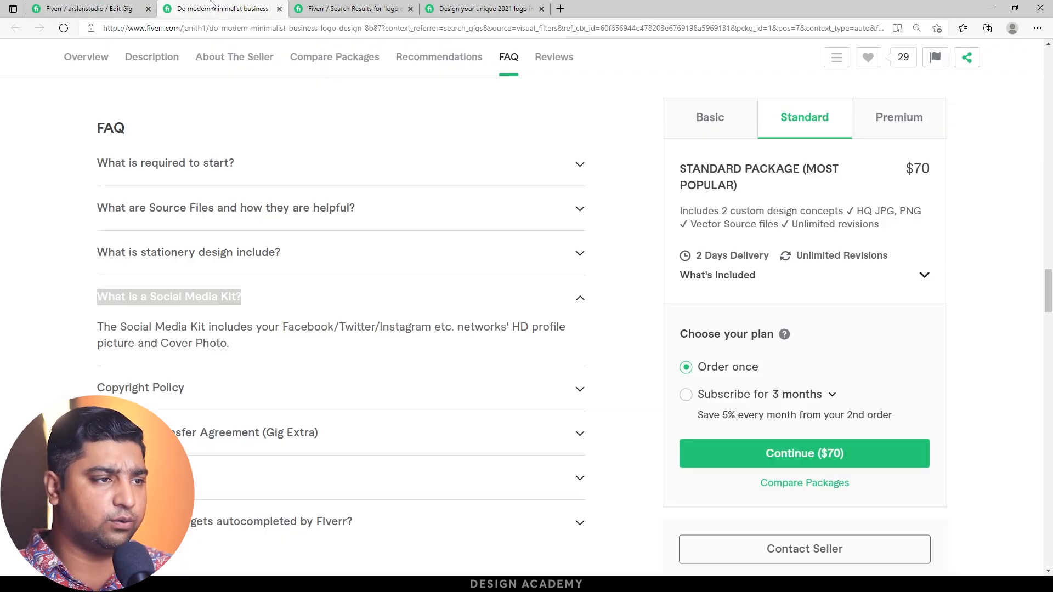
triple_click(203, 330)
key(ctrl+c)
click(88, 8)
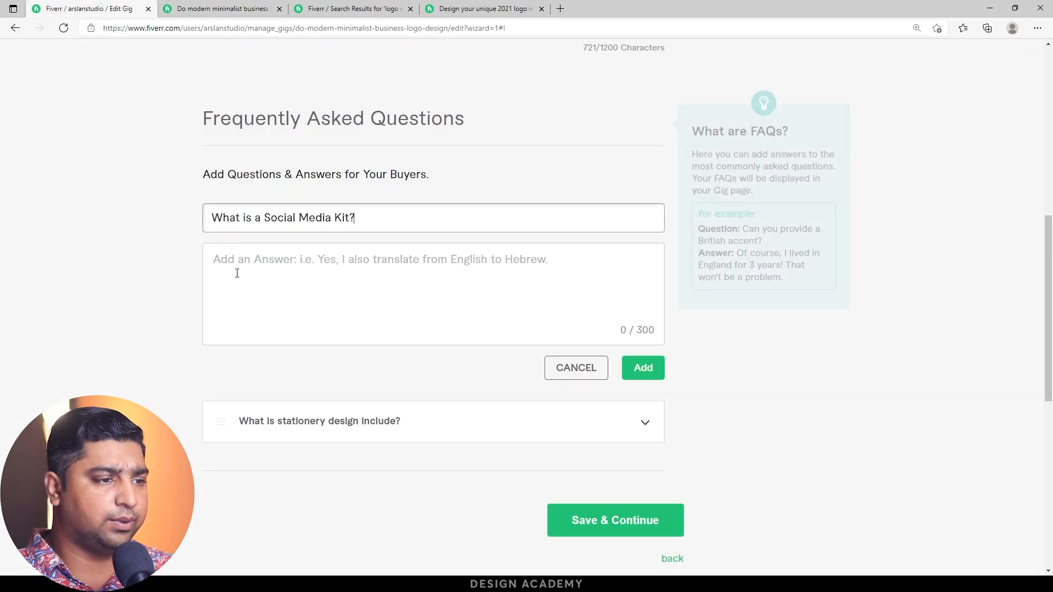
click(235, 271)
key(ctrl+v)
click(639, 369)
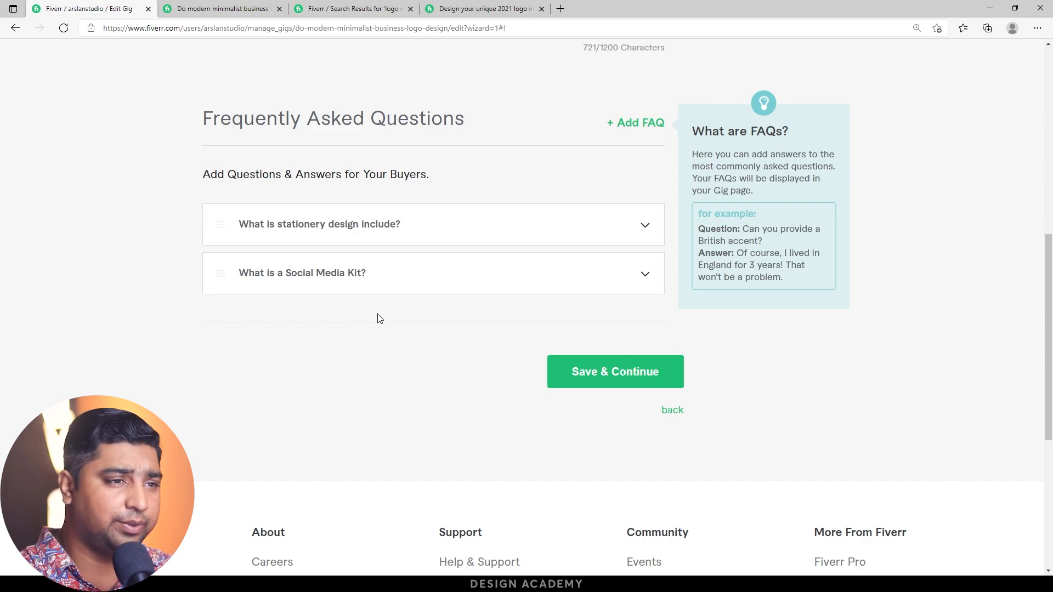
Step: Start a third FAQ on the gig with the question "Copyright Policy" copied from the competing gig
click(216, 8)
scroll(204, 225, down, 3)
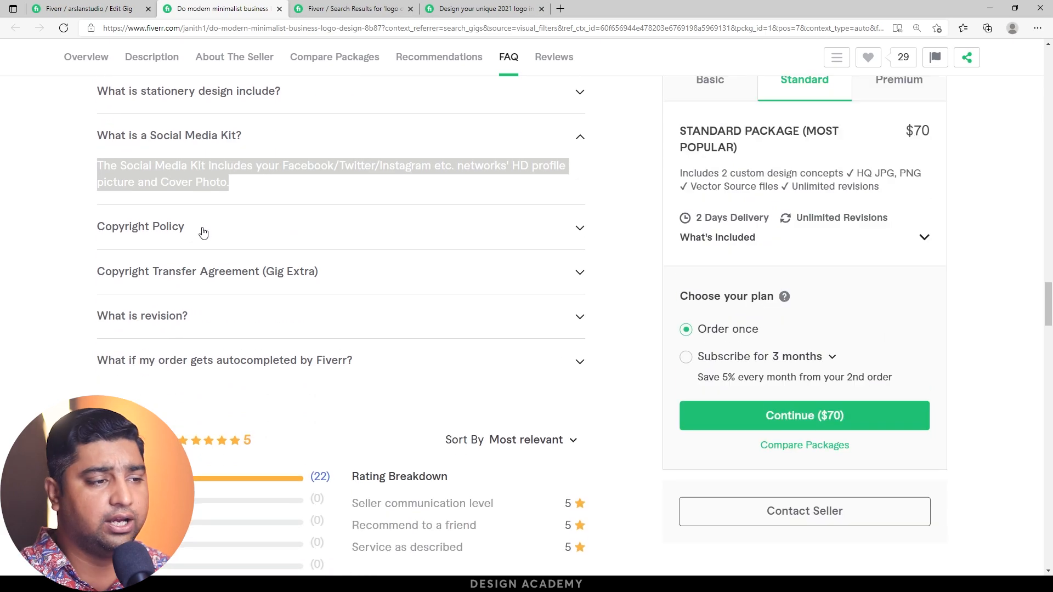
click(203, 230)
key(ctrl+shift+Tab)
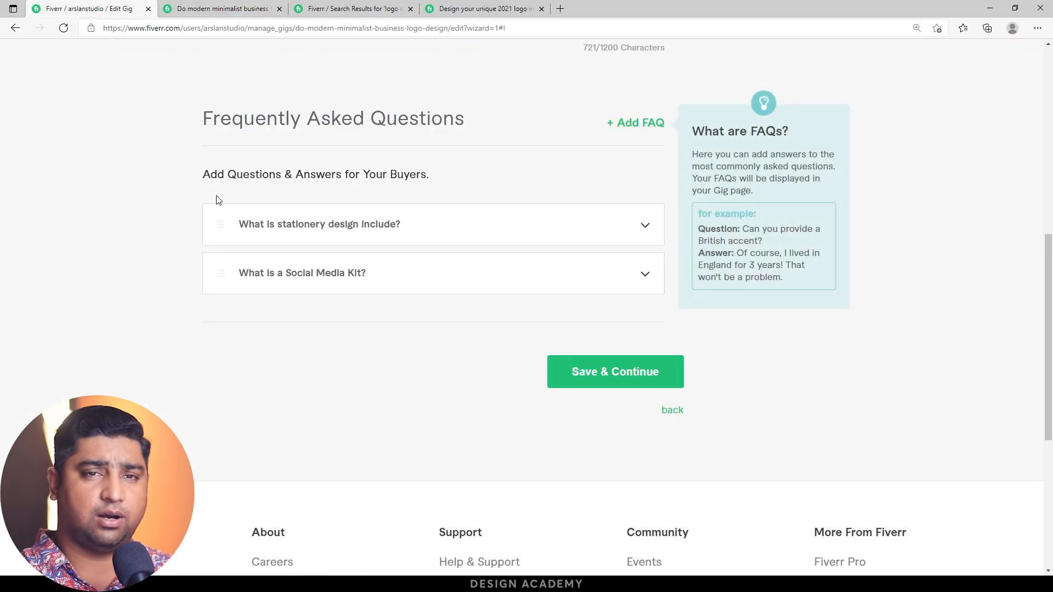
click(639, 125)
click(352, 217)
key(ctrl+v)
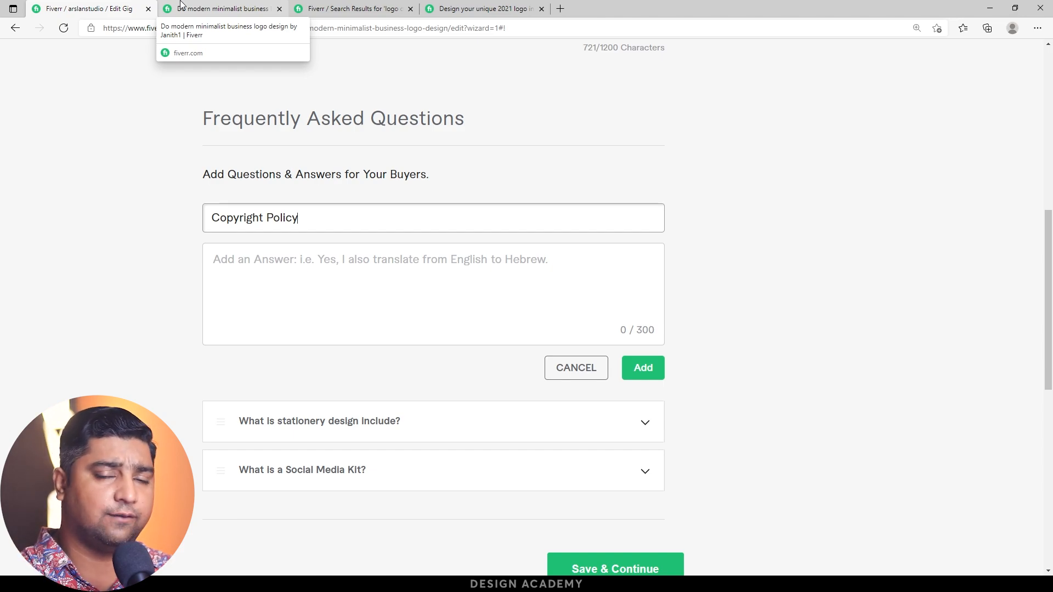
Step: Add the FAQ with the competing gig's Copyright Policy answer about owning the finished logo, and save to continue to the requirements
click(181, 4)
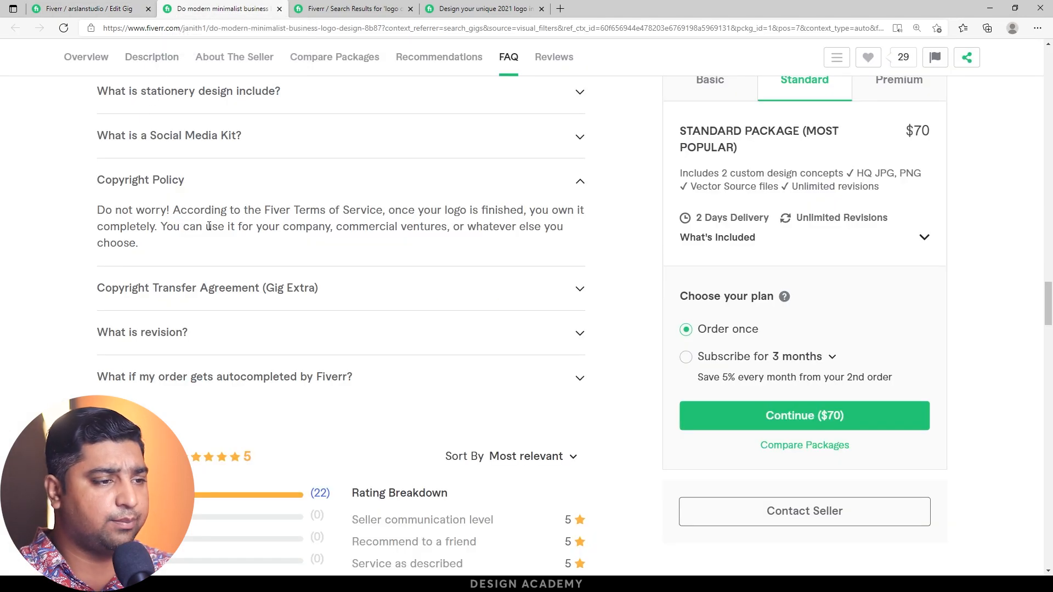
drag(202, 245, 137, 154)
key(ctrl+c)
click(88, 9)
click(280, 277)
key(ctrl+v)
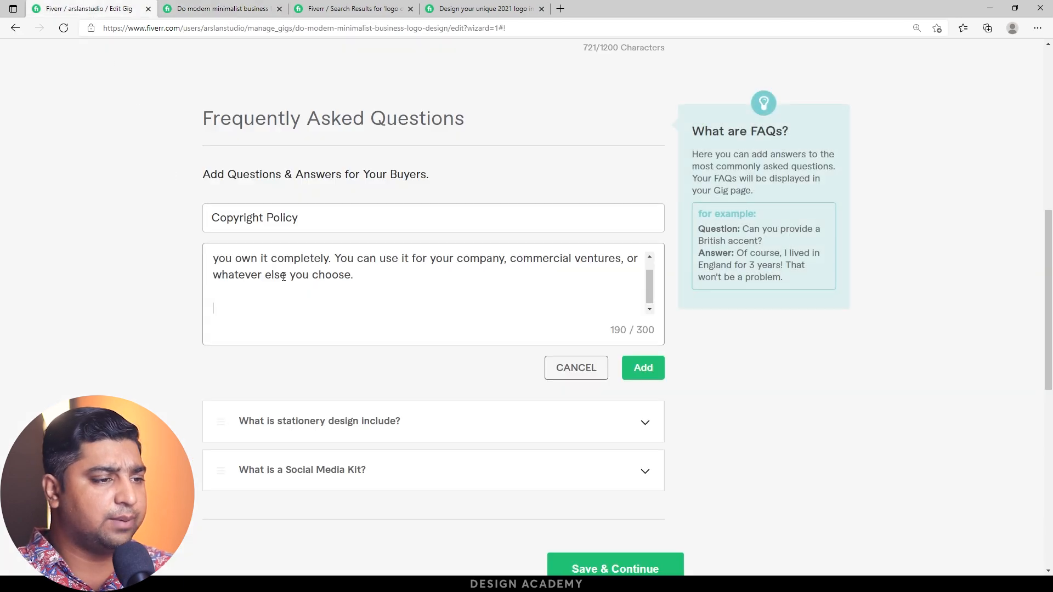
click(637, 373)
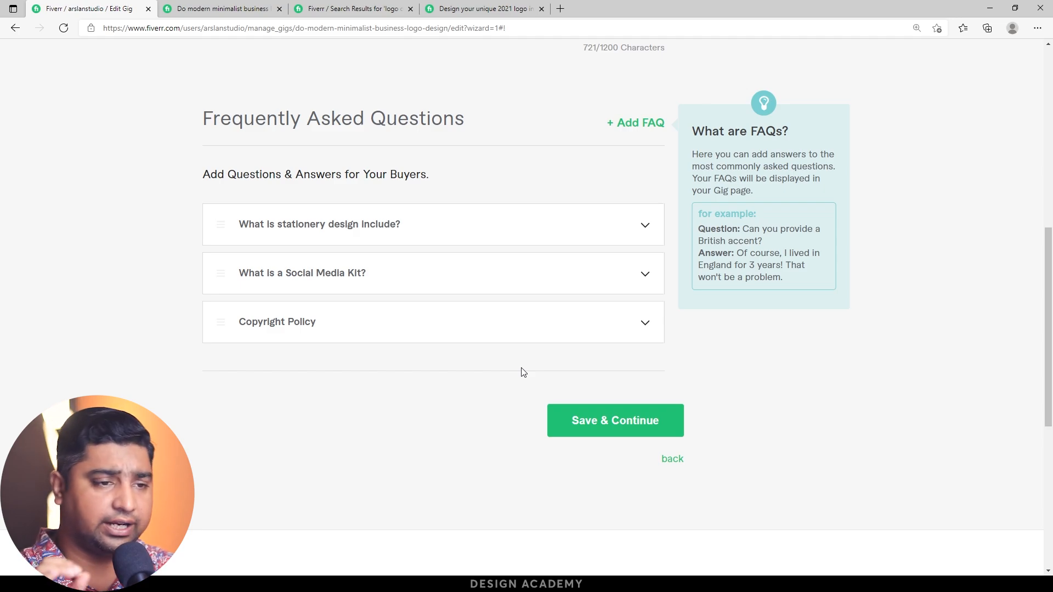
click(577, 421)
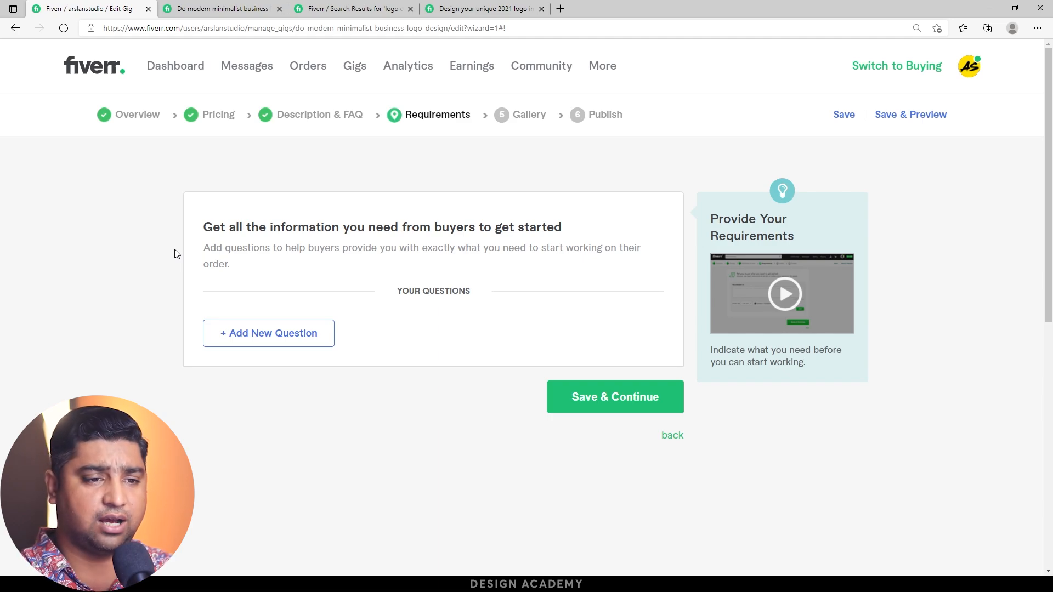
Step: Add a required free-text buyer question "Your Brand / Company Name?" to the gig requirements
click(271, 333)
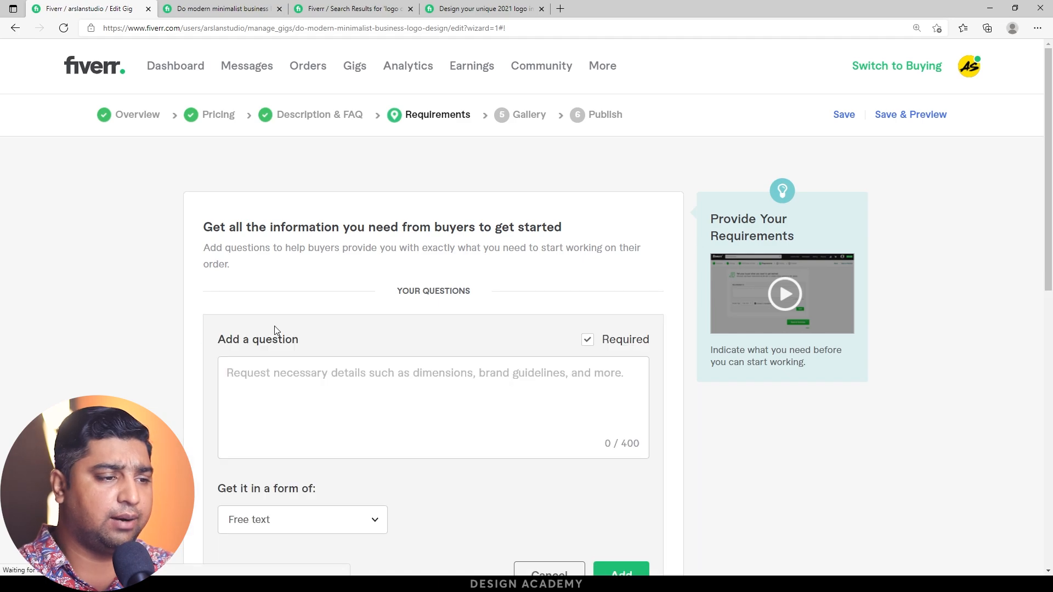
scroll(312, 277, down, 2)
click(310, 293)
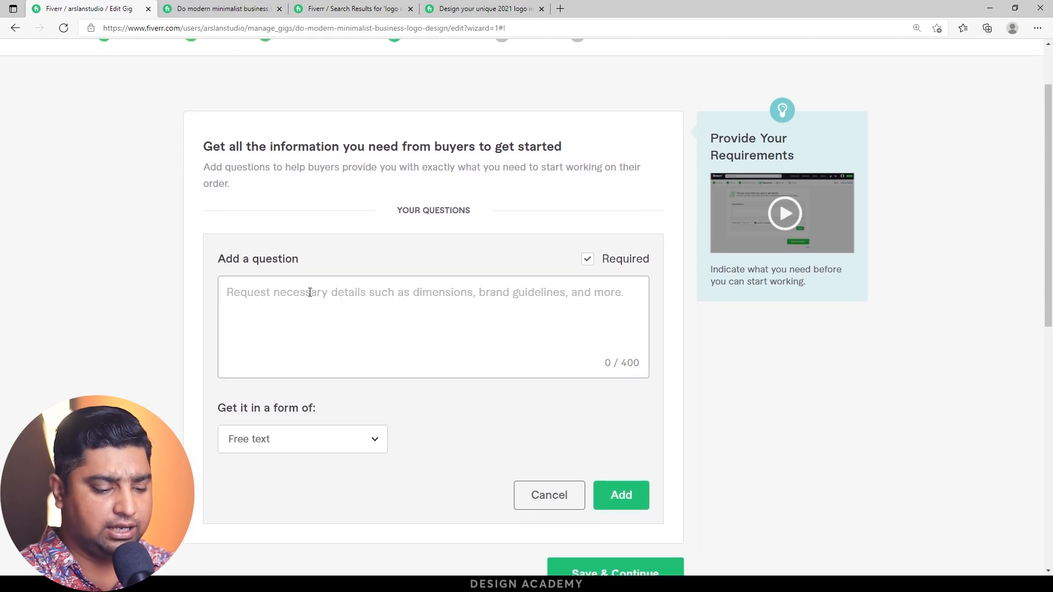
text(Your Brand )
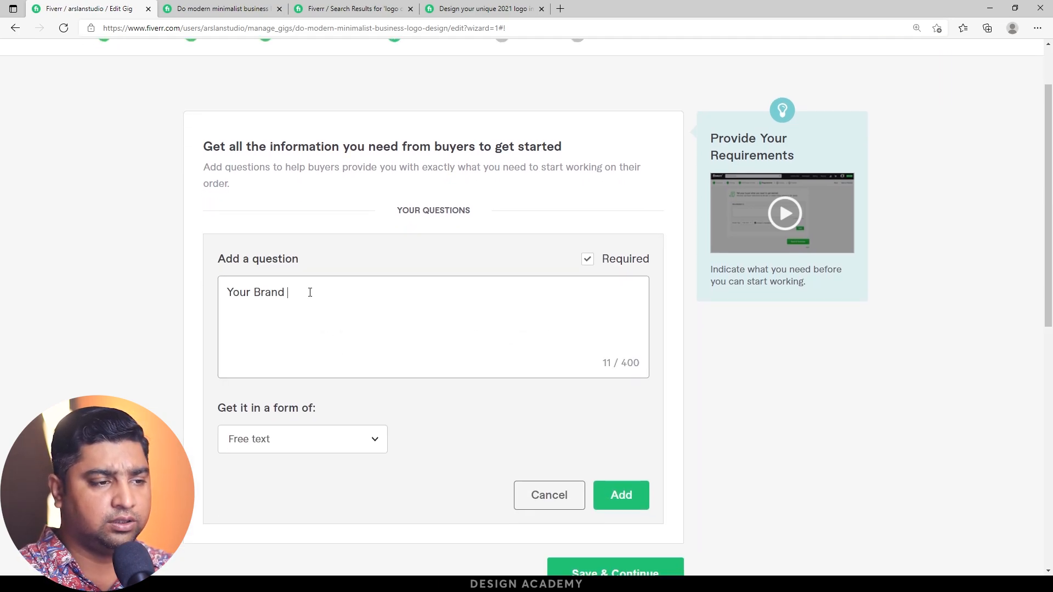
text(/ Company )
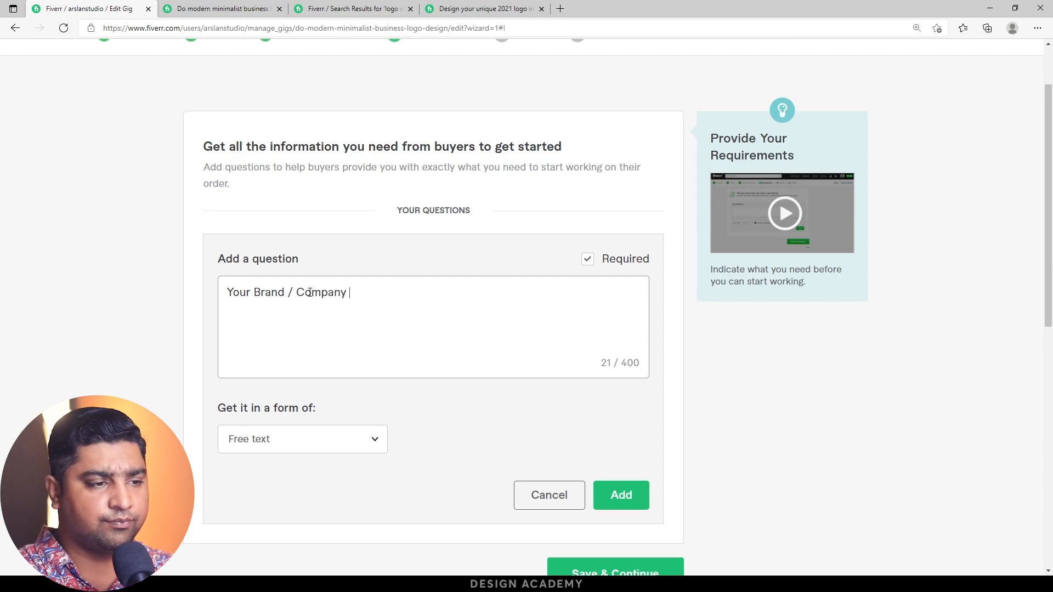
text(Name?)
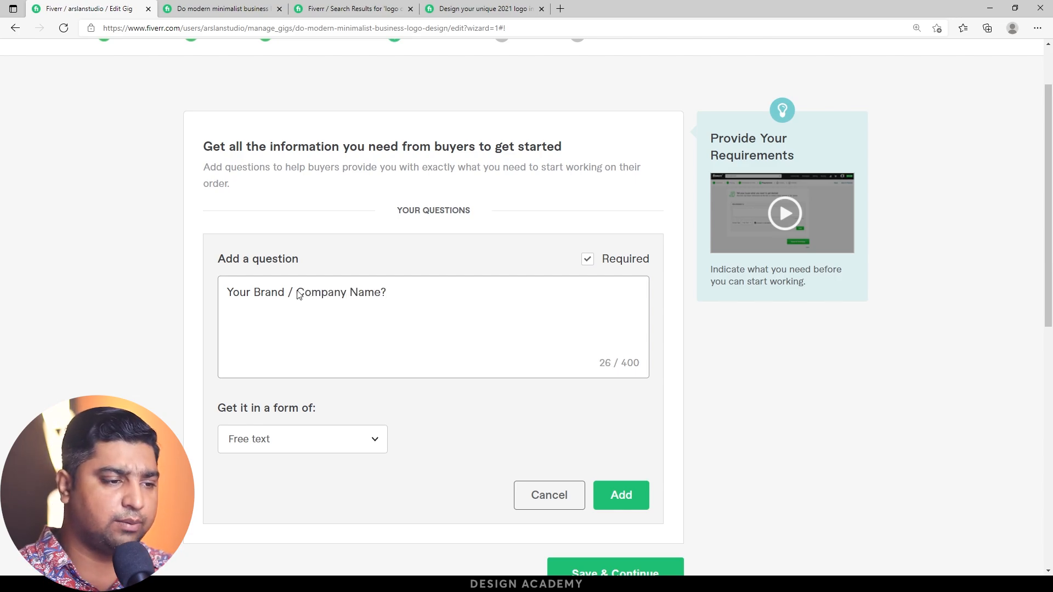
scroll(265, 399, down, 3)
click(277, 282)
click(282, 323)
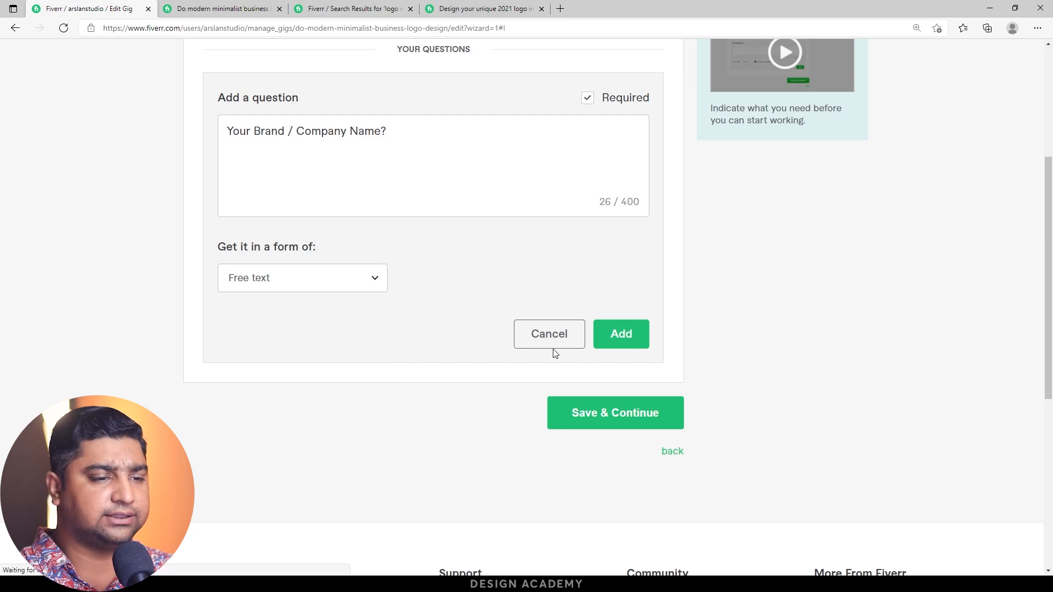
click(622, 337)
scroll(329, 282, up, 3)
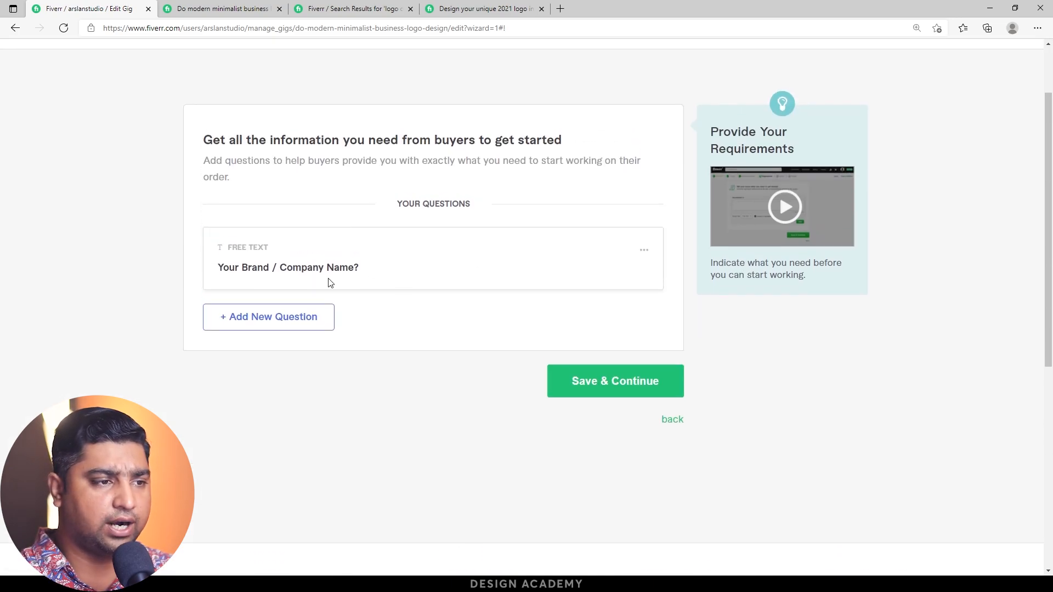
Step: Add a free-text buyer question "Tagline" and make it optional
click(270, 329)
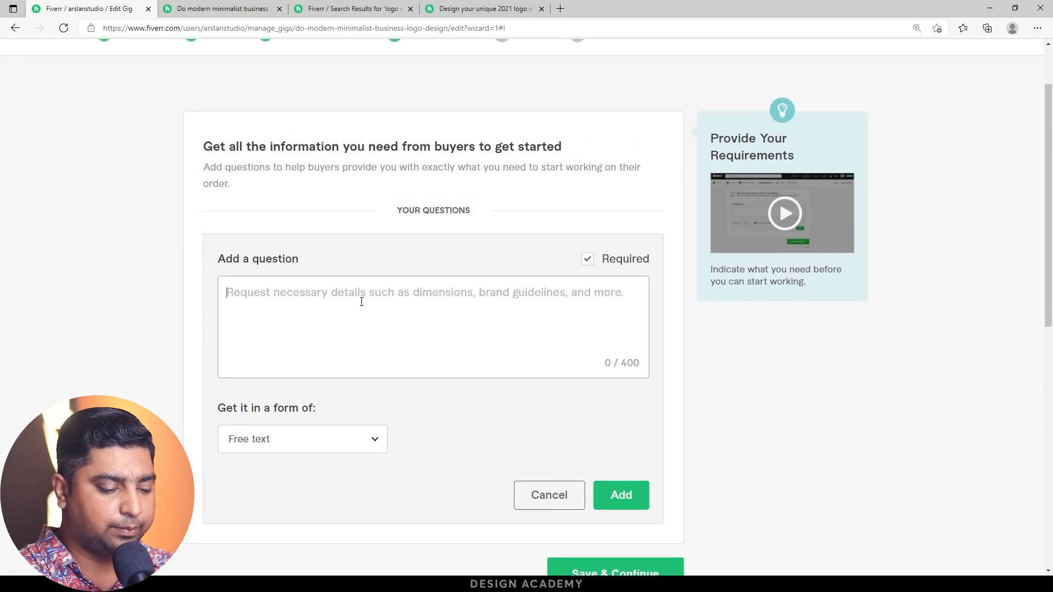
text(Tagline)
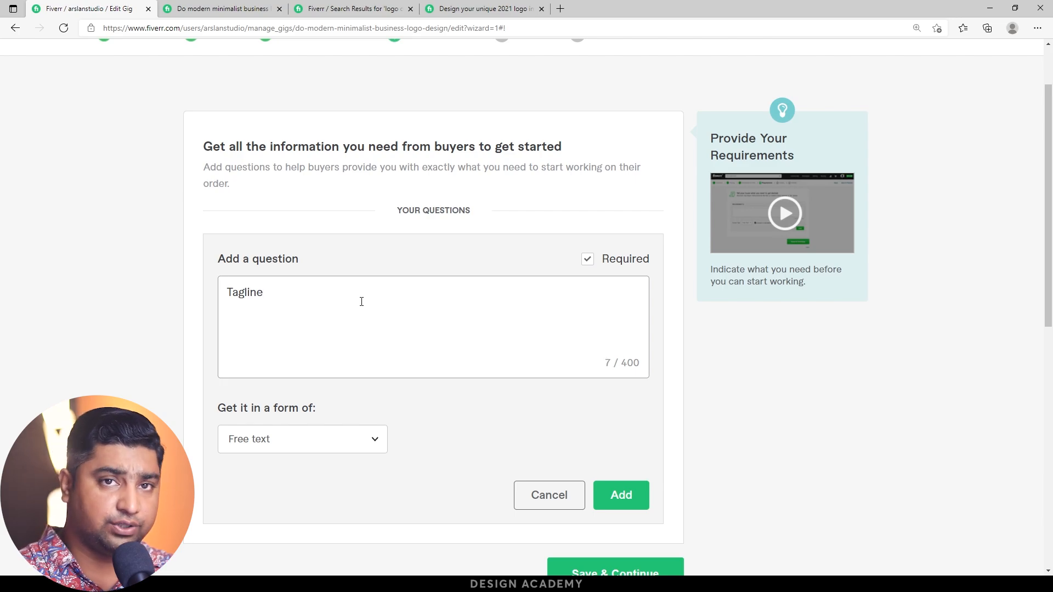
click(582, 264)
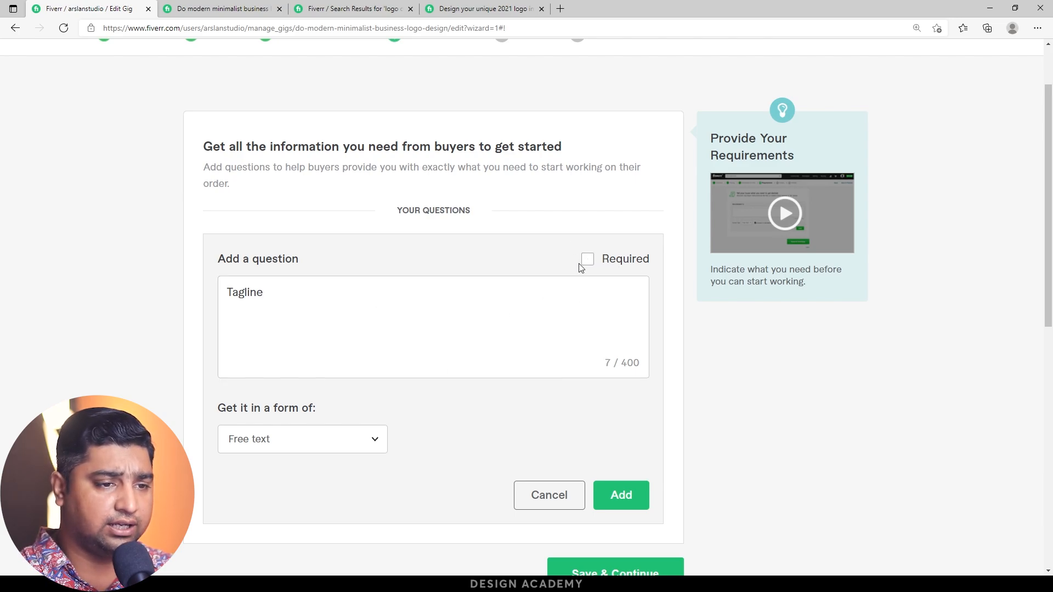
click(621, 495)
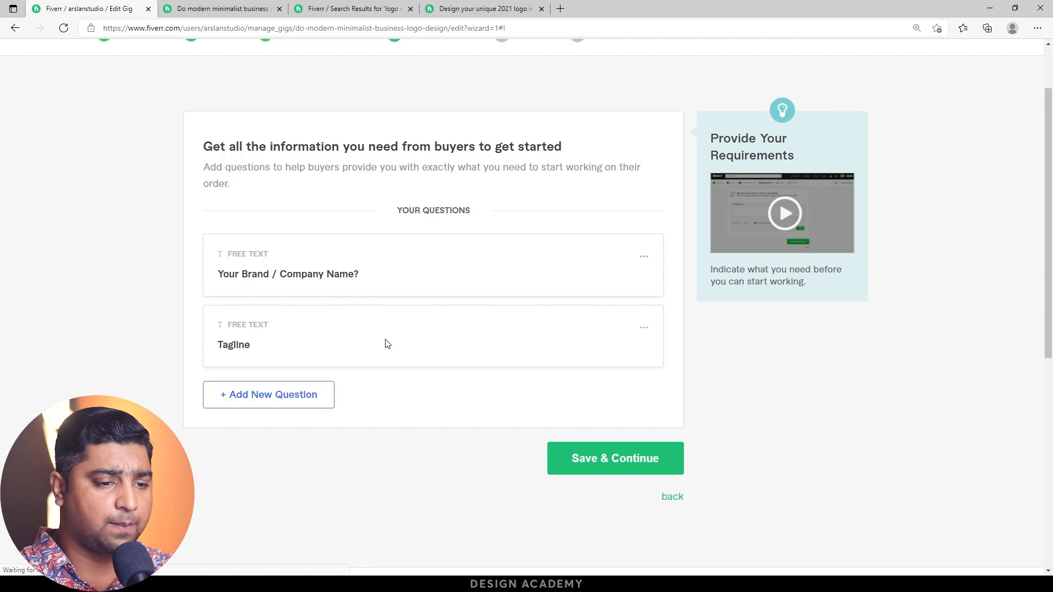
Step: Add a free-text buyer question "Color you want to use?" that is not required
click(295, 400)
text(Col)
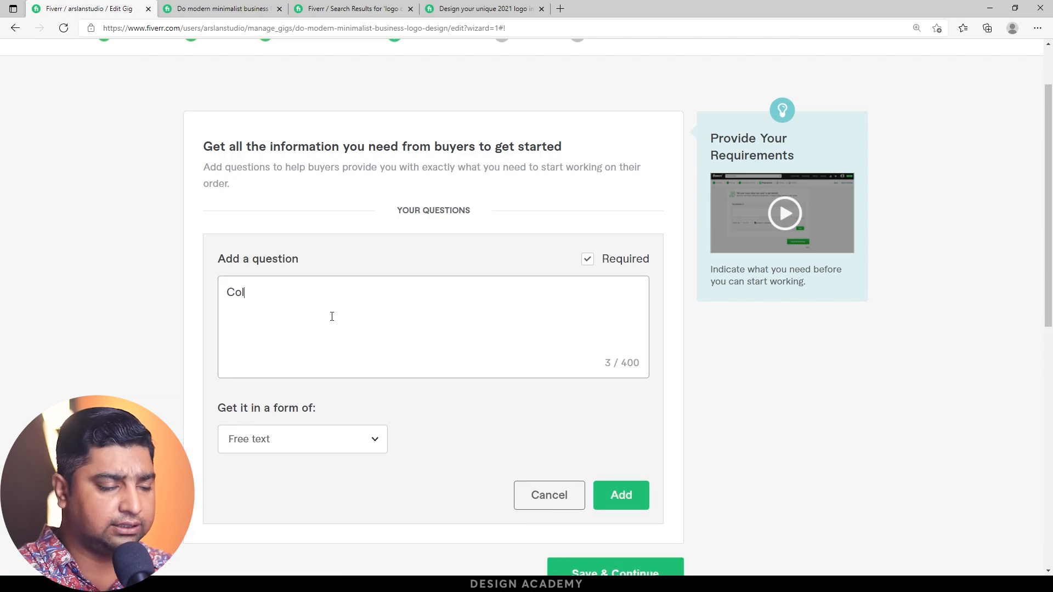
text(or you want to use?)
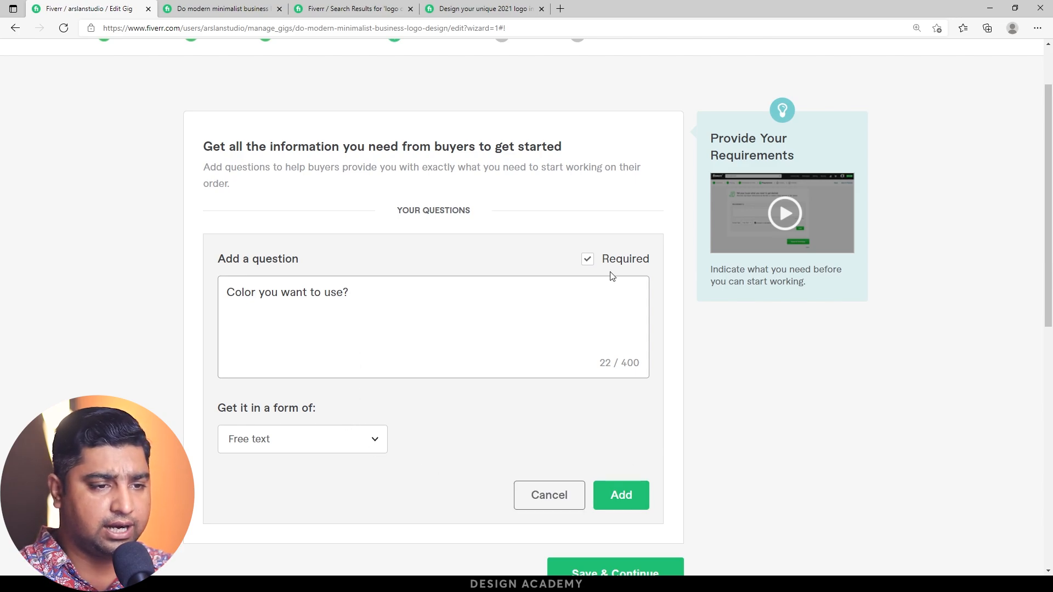
click(588, 259)
click(626, 489)
Step: Add a required free-text question "Any inspiration or idea you want to share?", correcting the misspelled word to "idea"
click(310, 466)
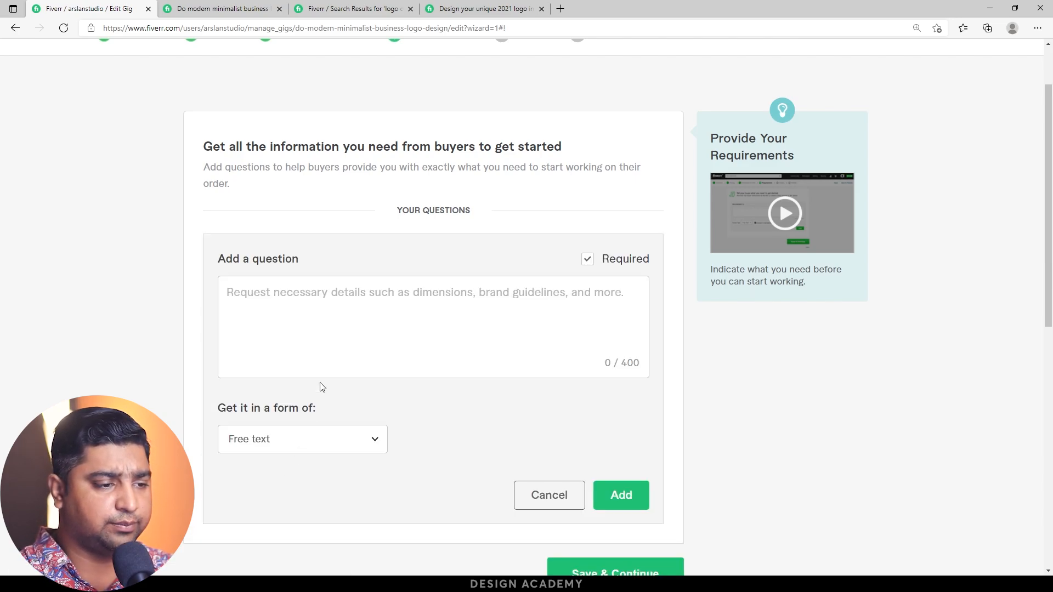
click(312, 313)
text(Any i)
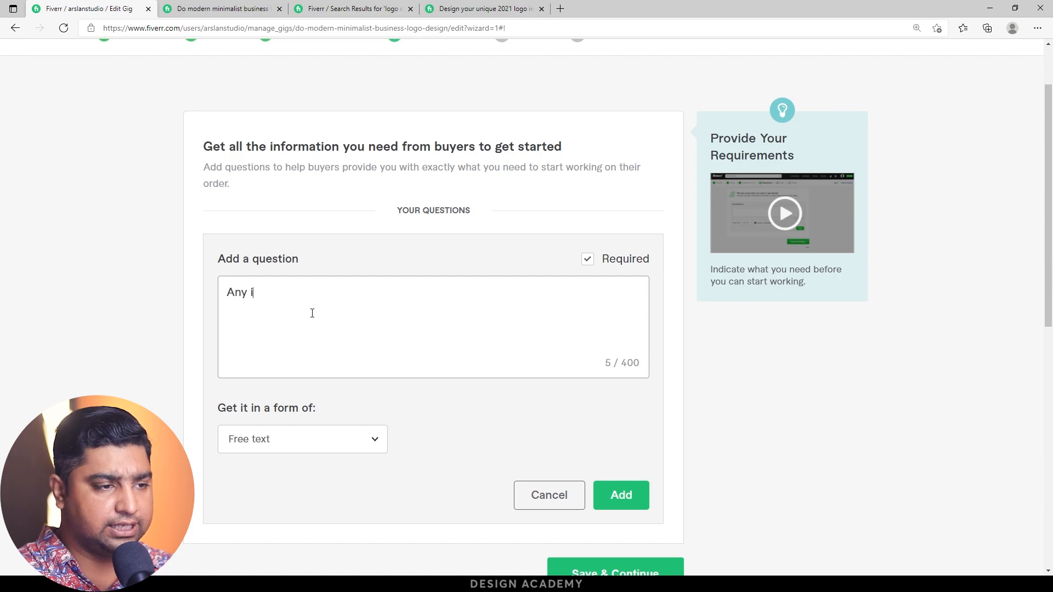
text(nspiration or ide)
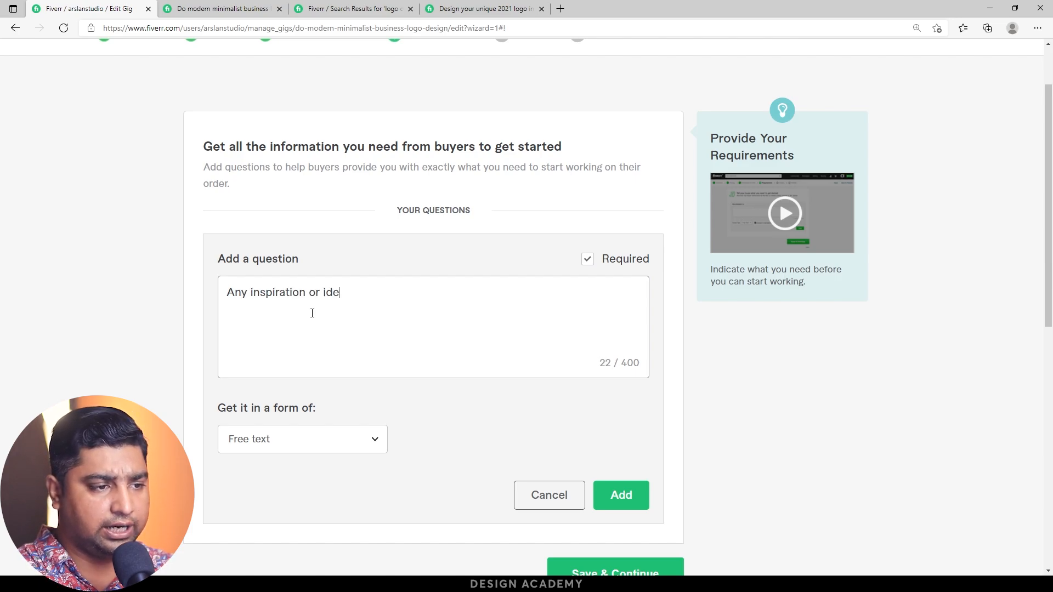
text(an you want to share?)
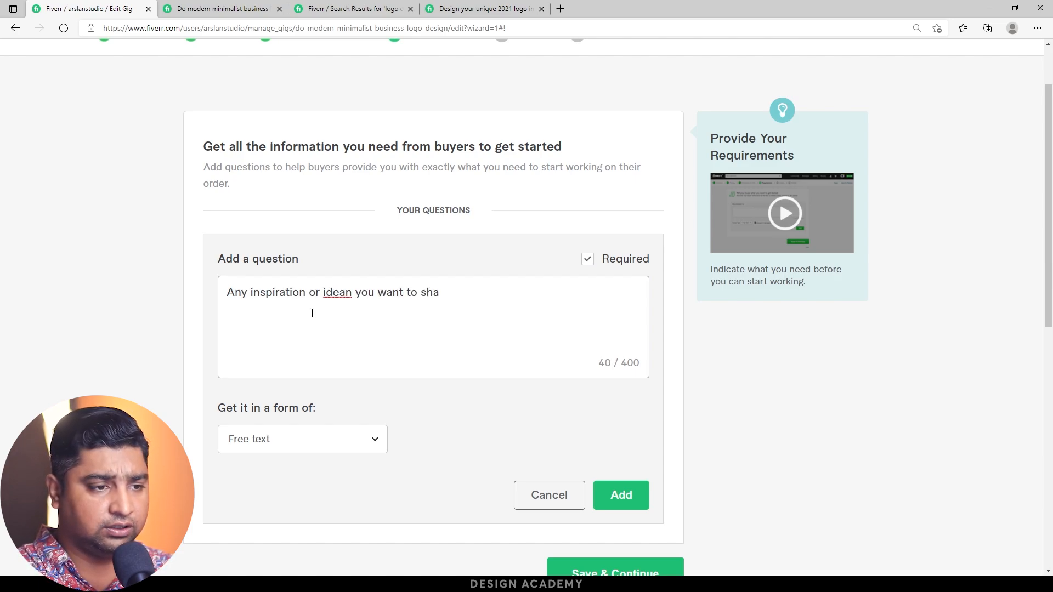
right_click(346, 299)
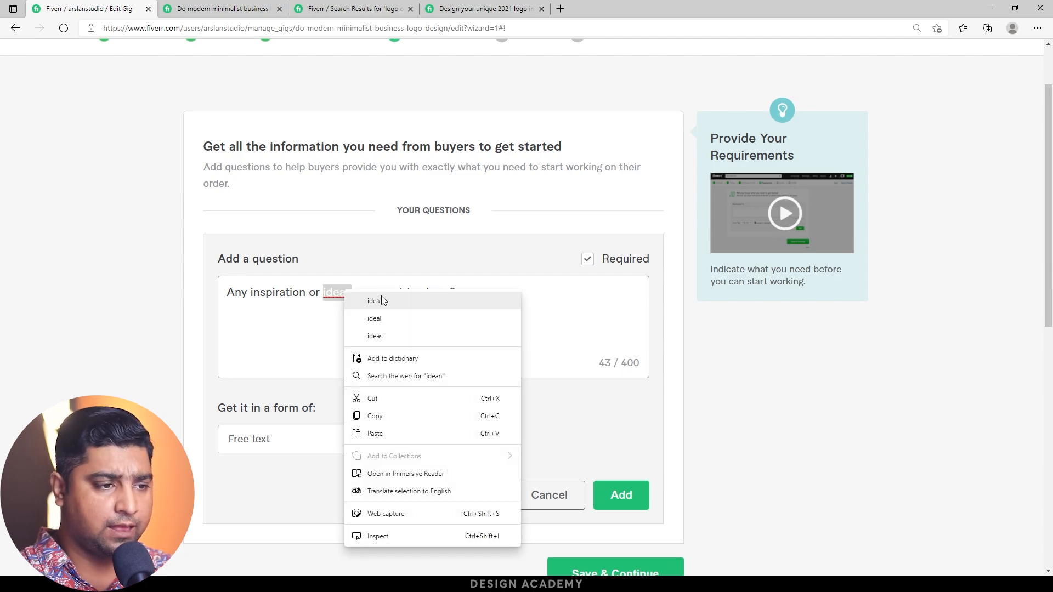
click(384, 296)
click(612, 488)
Step: Add a required free-text question "Your target audience?" to the buyer requirements
scroll(381, 402, down, 4)
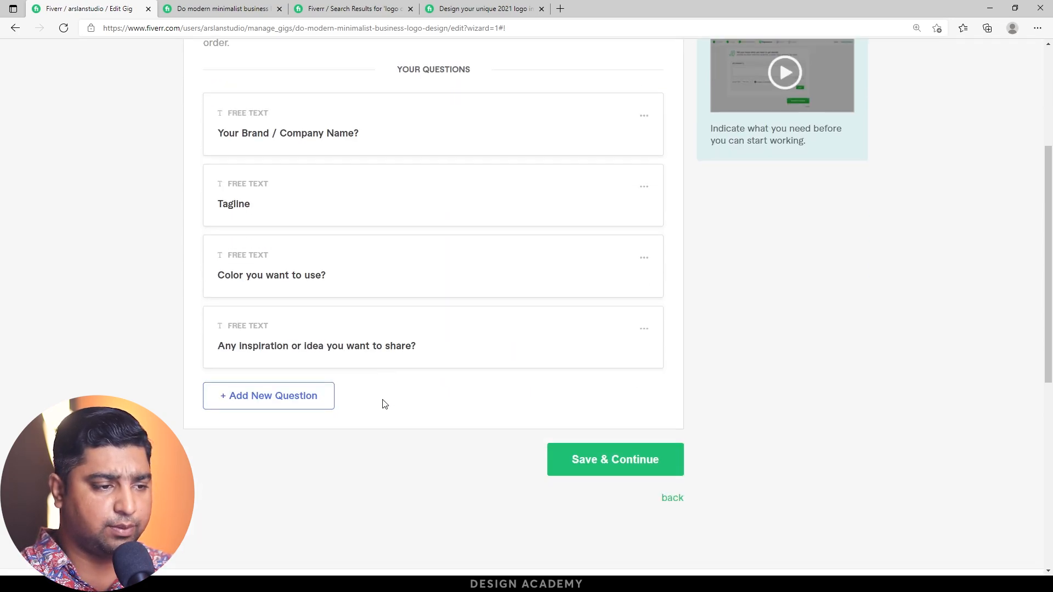
click(255, 304)
click(337, 340)
text(Y)
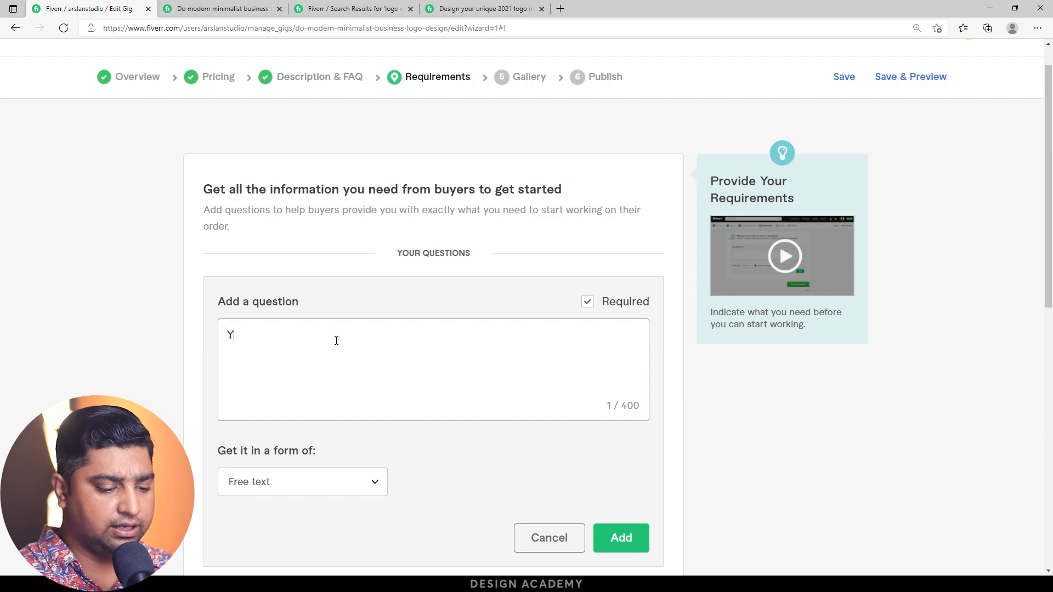
text(our target audience?)
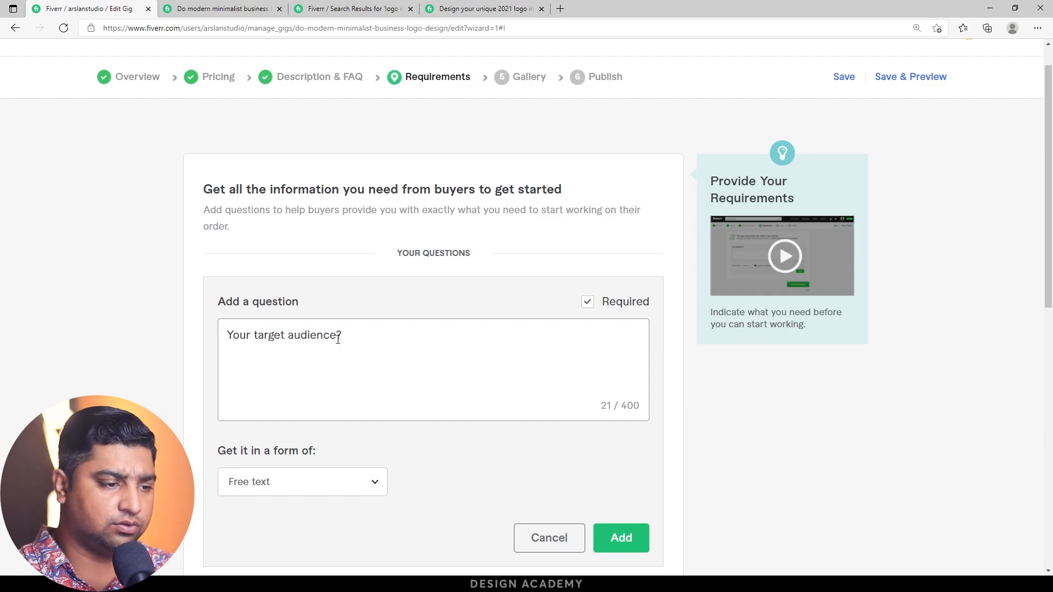
click(601, 531)
Step: Start another buyer question and check its available answer formats, leaving it as free text
scroll(292, 344, down, 5)
click(292, 344)
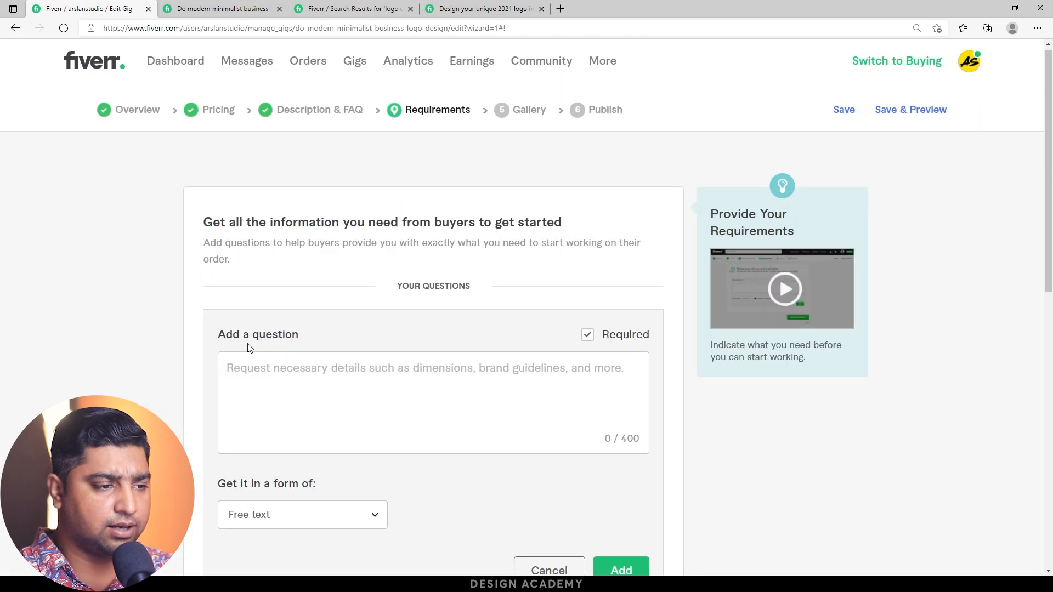
scroll(325, 362, down, 3)
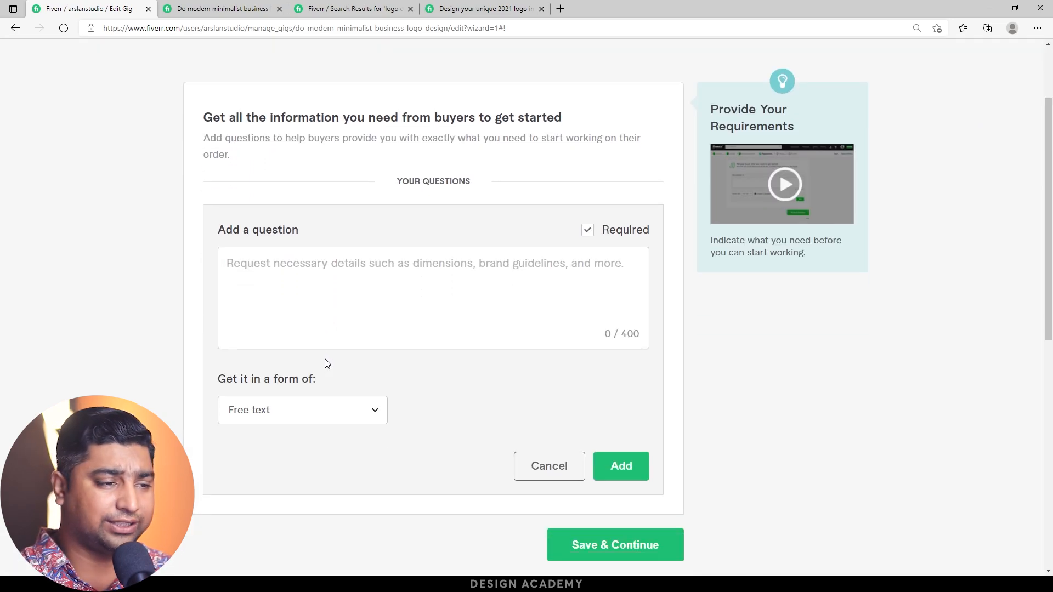
click(268, 352)
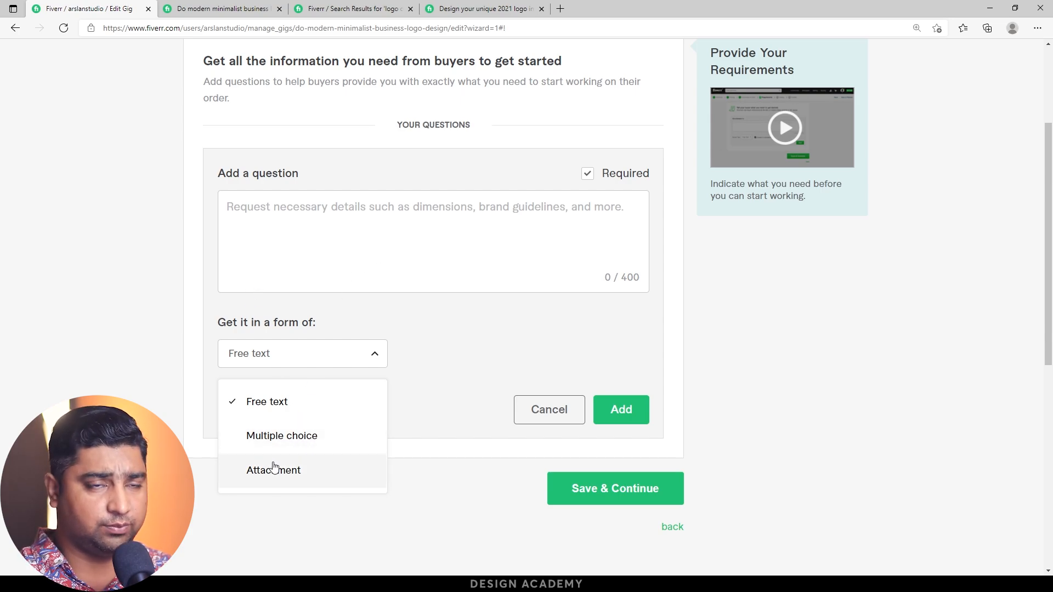
click(320, 352)
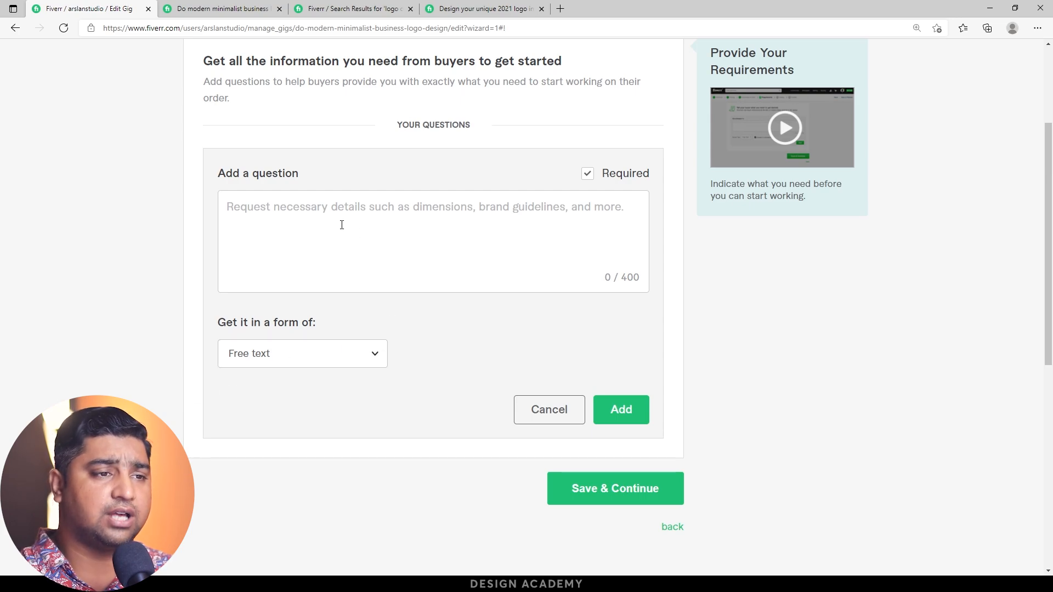
Step: Add a required free-text question "Company Description", correcting the misspelled word to "Company"
scroll(227, 280, up, 3)
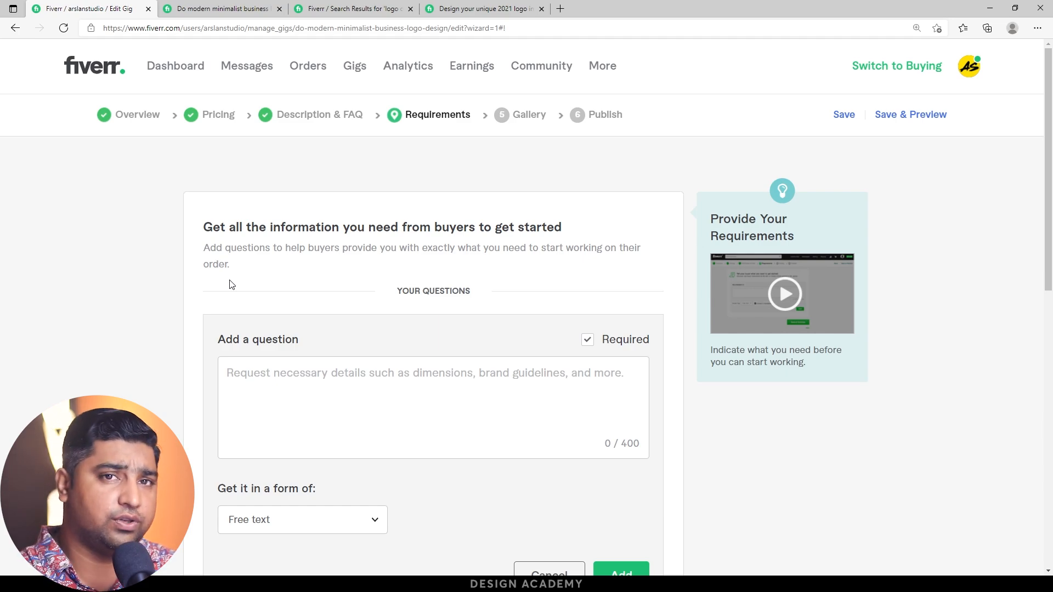
scroll(230, 284, down, 4)
text(An)
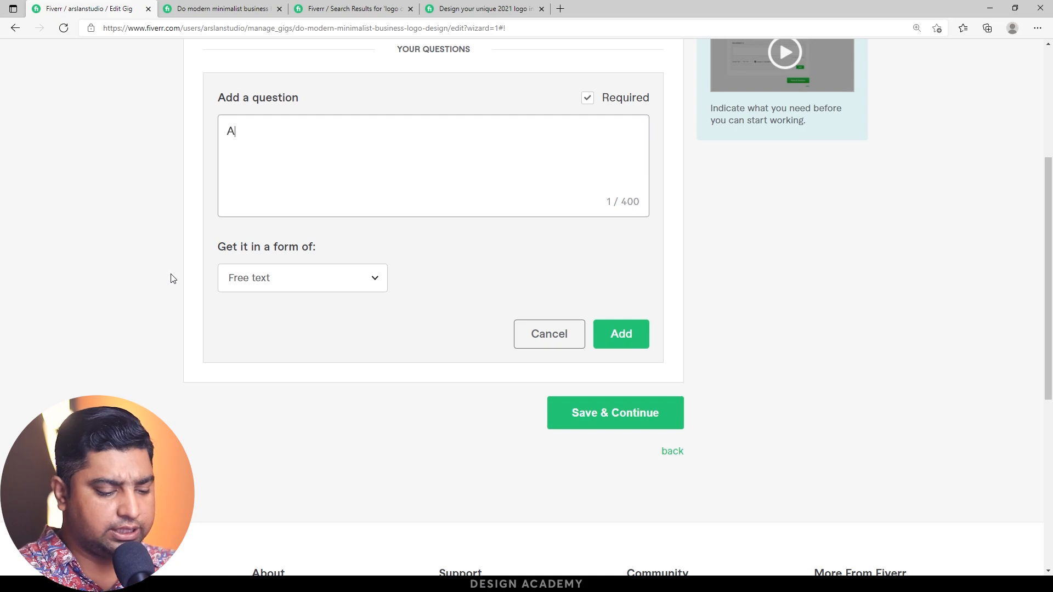
key(BackSpace)
key(BackSpace)
text(Comap)
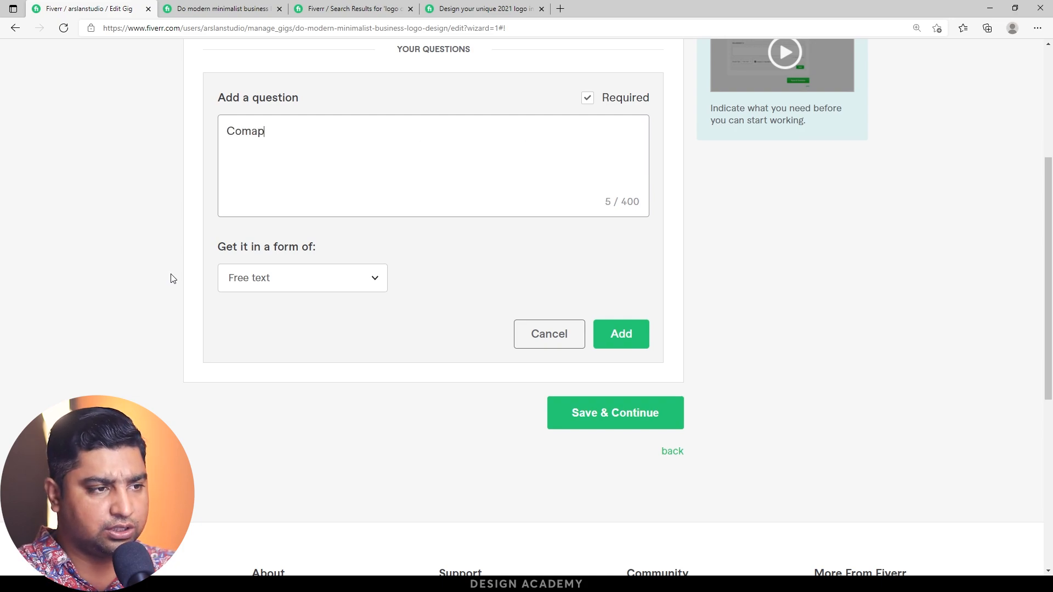
text(ny Description)
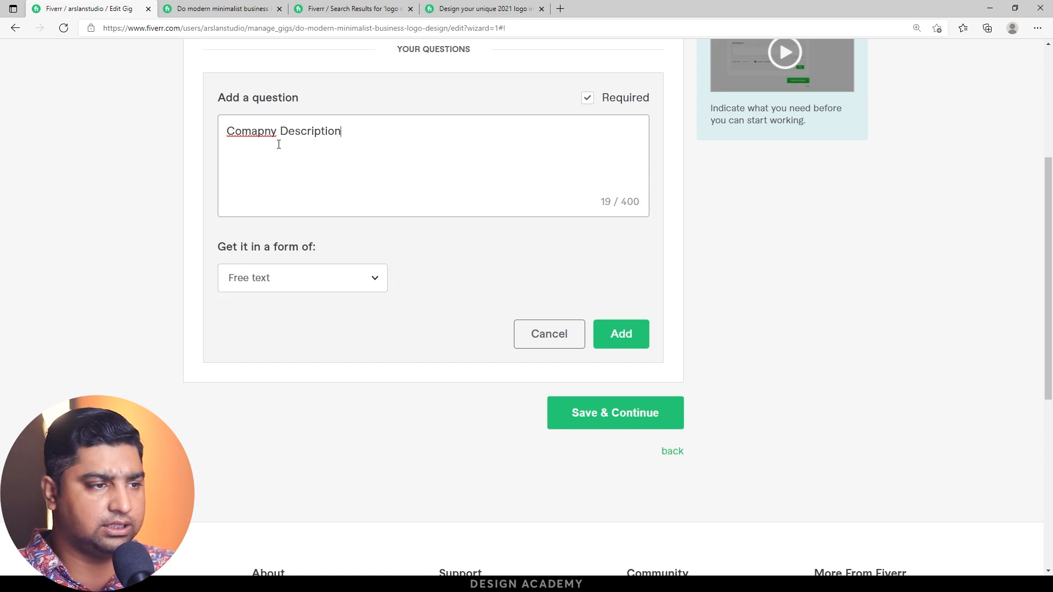
right_click(266, 132)
click(291, 146)
click(618, 336)
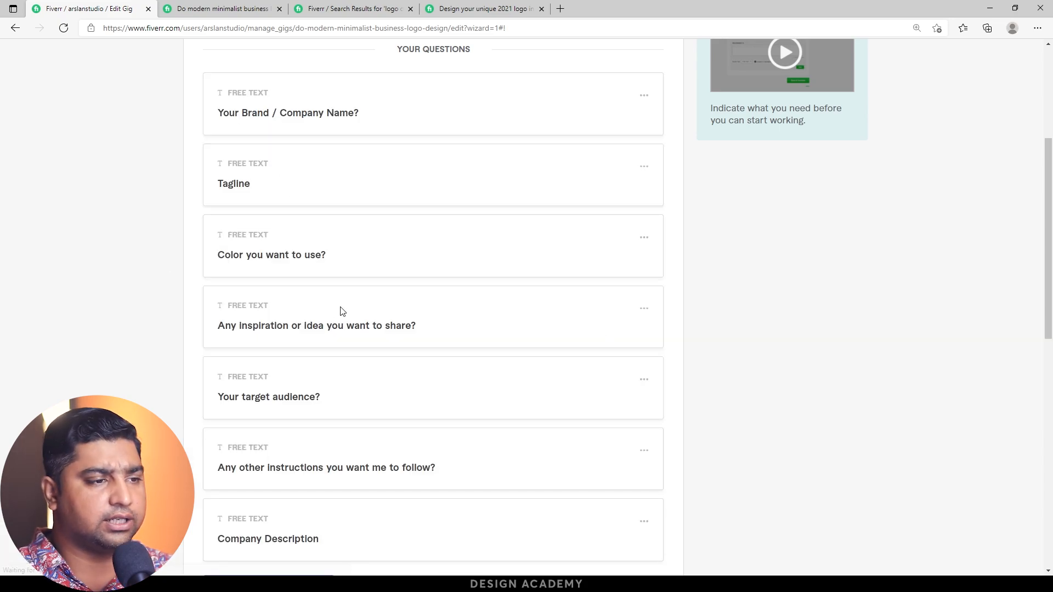
Step: Review the list of buyer questions, save the requirements and continue to the gig gallery
scroll(169, 298, down, 5)
scroll(171, 301, up, 5)
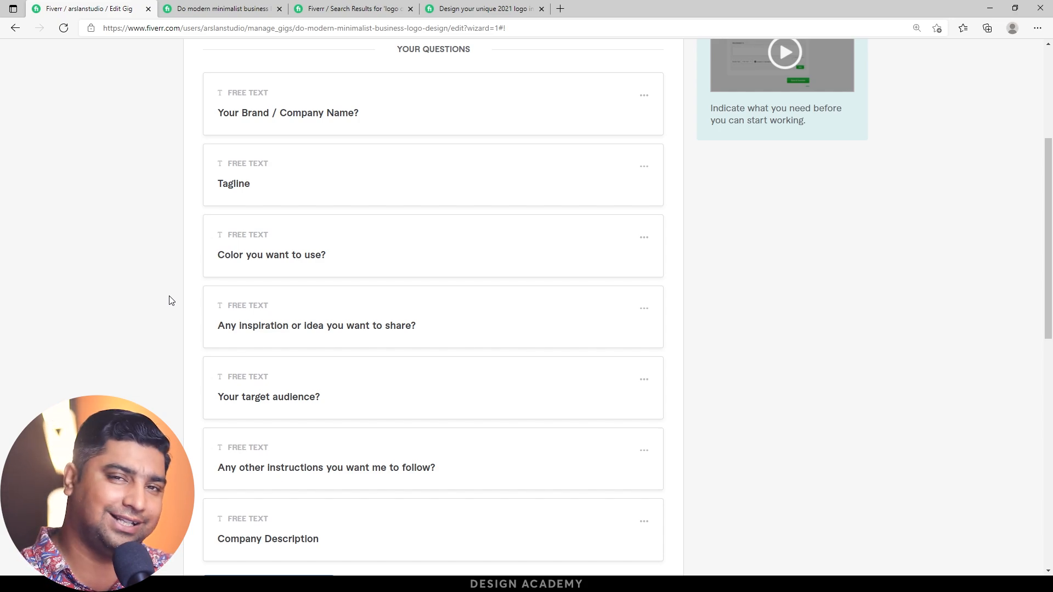
scroll(151, 228, down, 4)
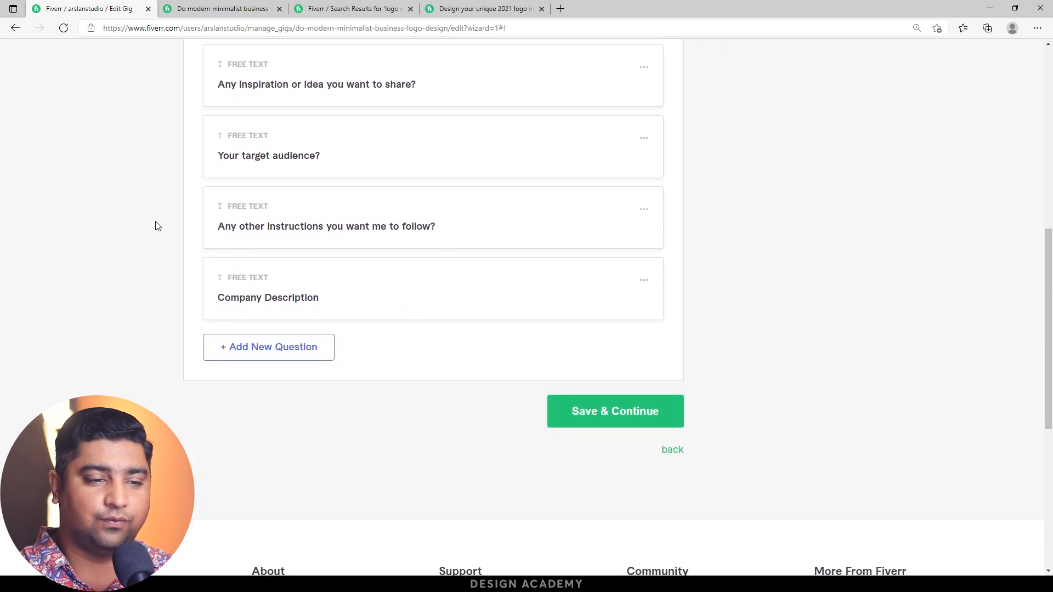
click(591, 421)
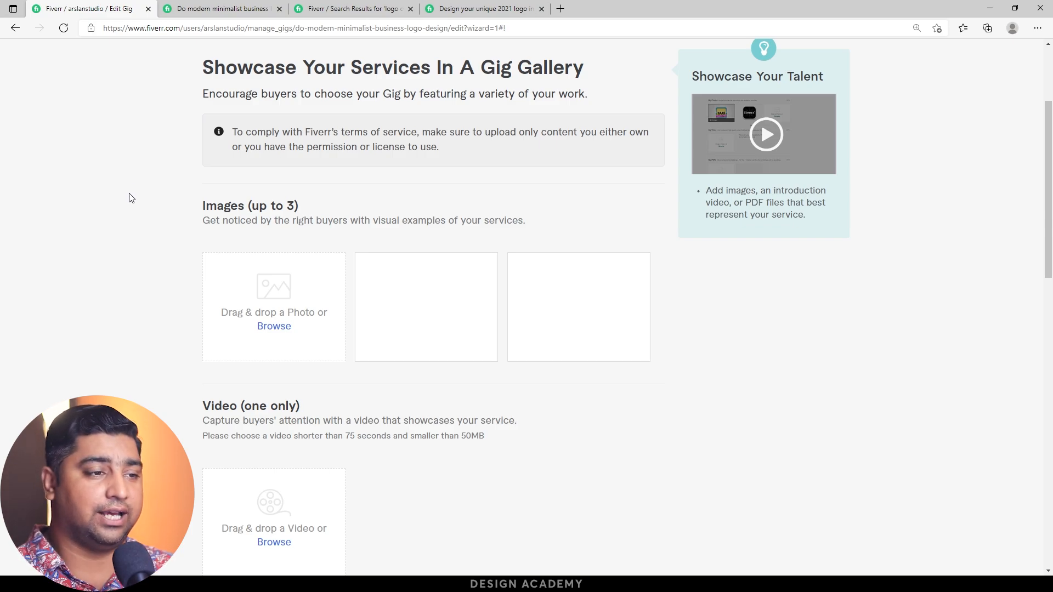
Step: Look through the gallery's upload sections for images, video and PDF documents
scroll(192, 257, down, 7)
mouse_move(396, 301)
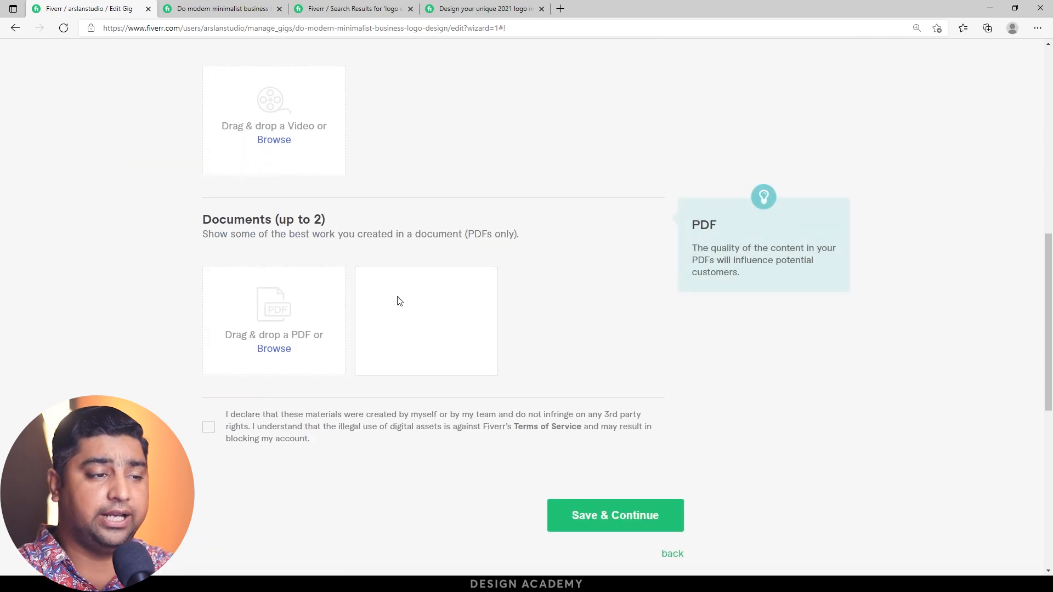
scroll(166, 283, up, 3)
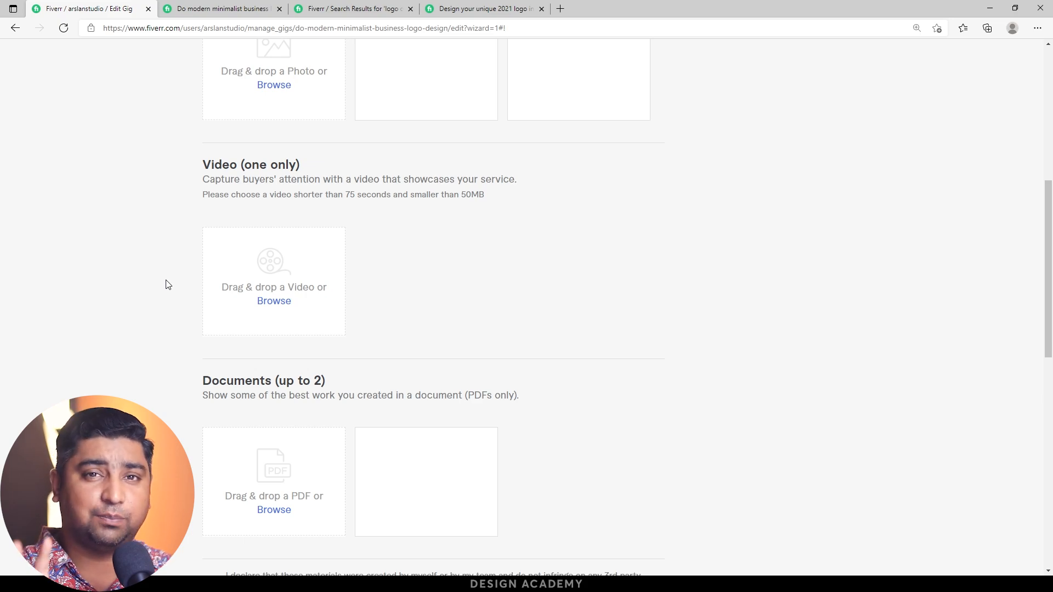
scroll(167, 285, up, 1)
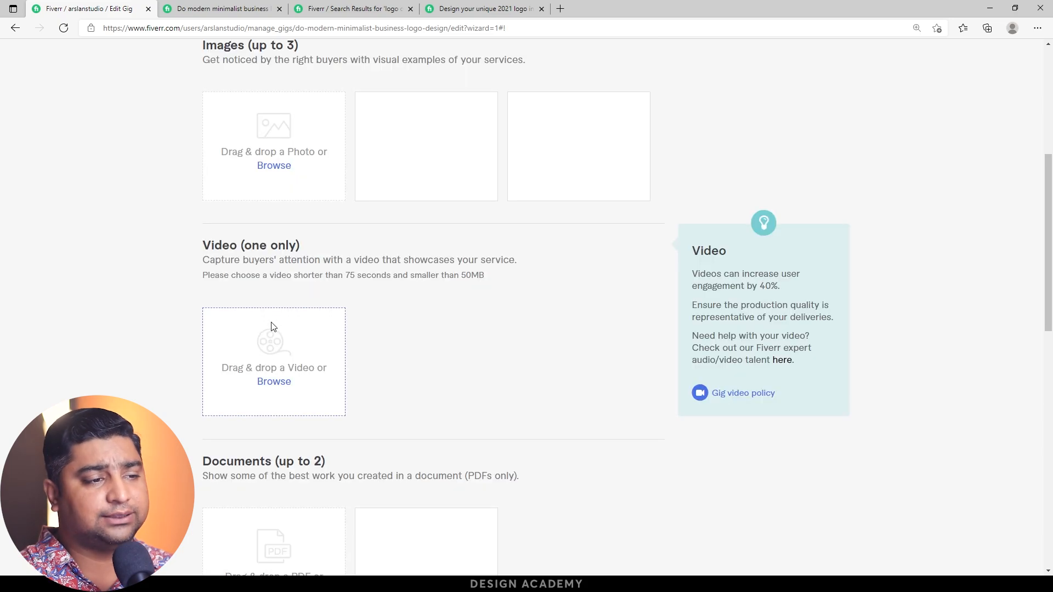